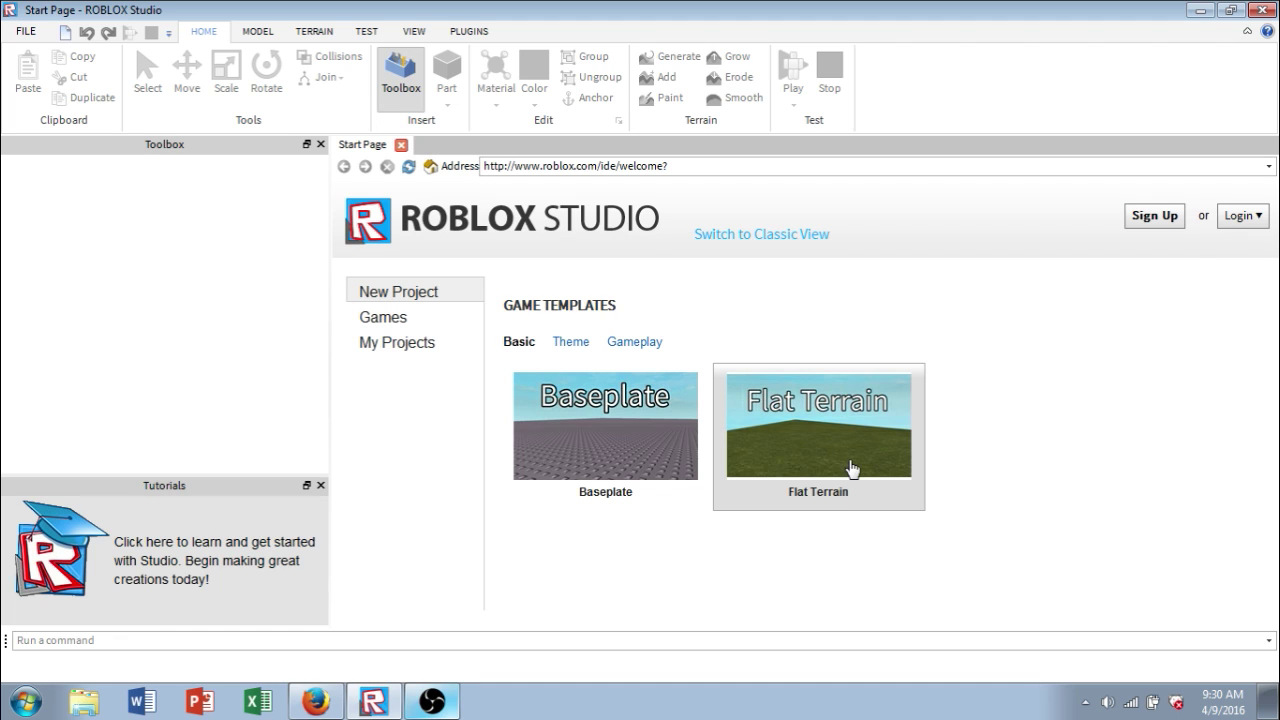
Create a new project from the Flat Terrain template.
click(807, 435)
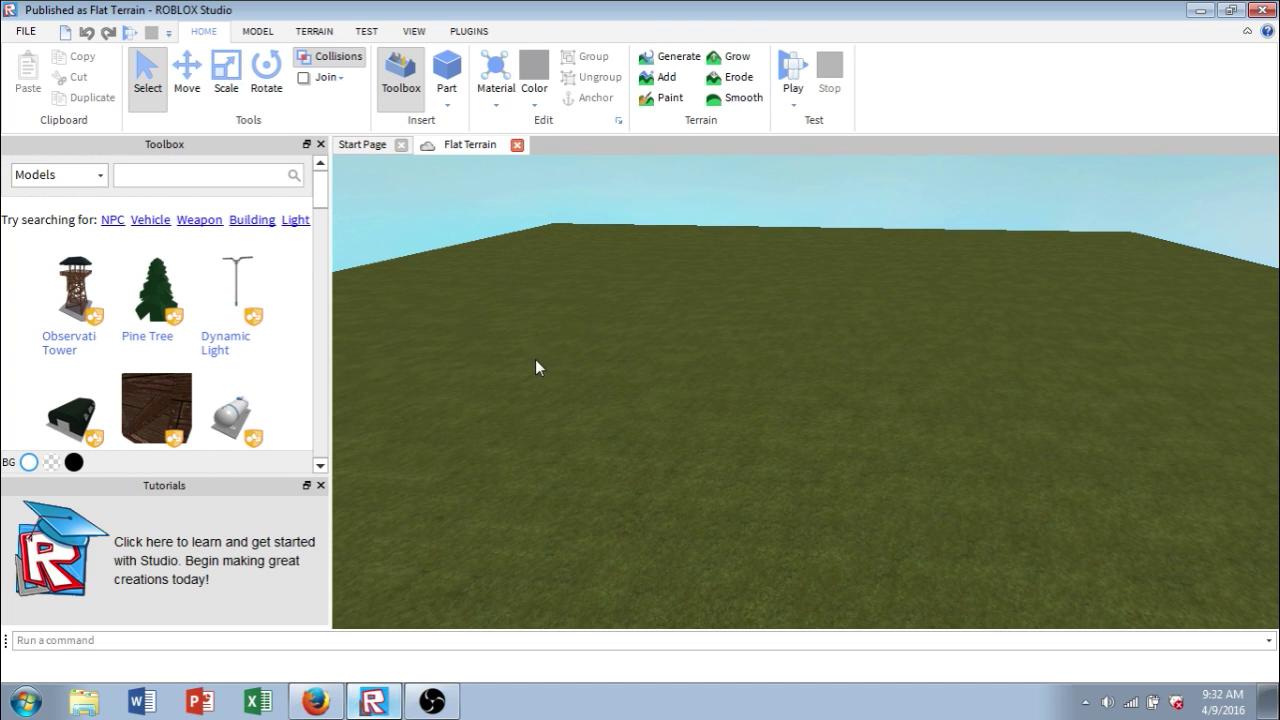
Look over the empty flat terrain from different angles and camera heights.
right_drag(522, 363, 548, 337)
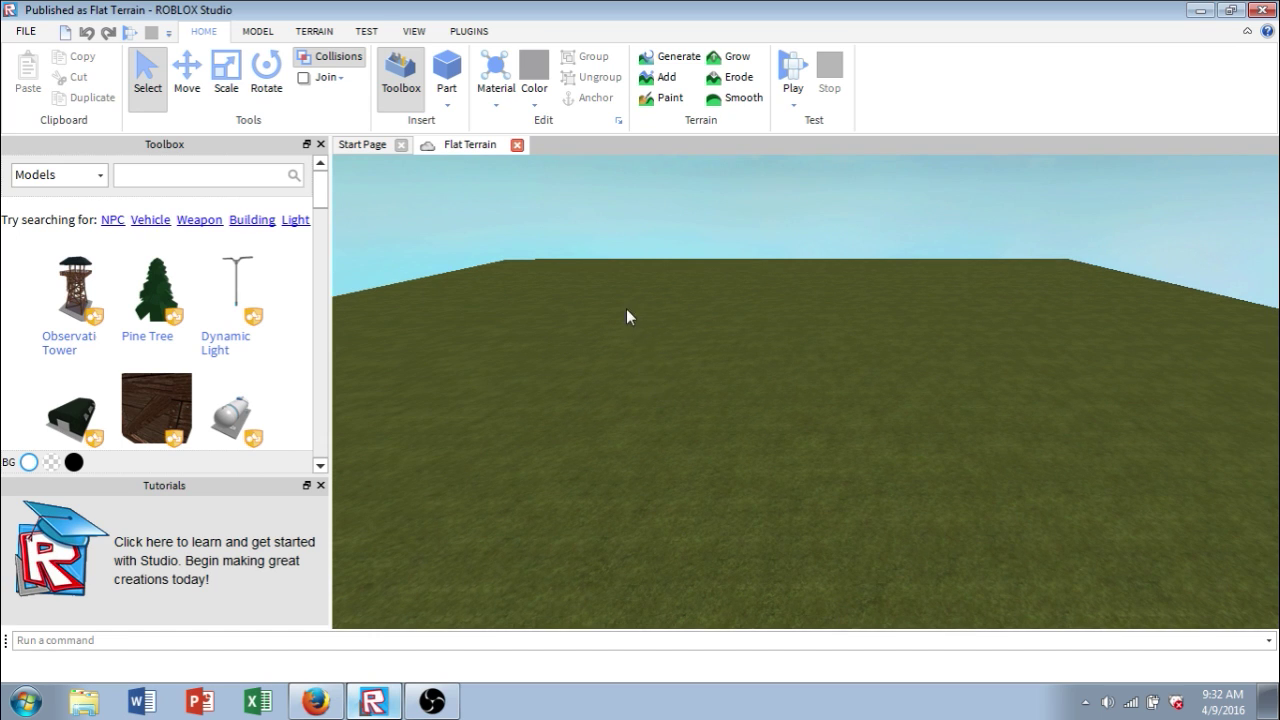
right_drag(601, 285, 601, 284)
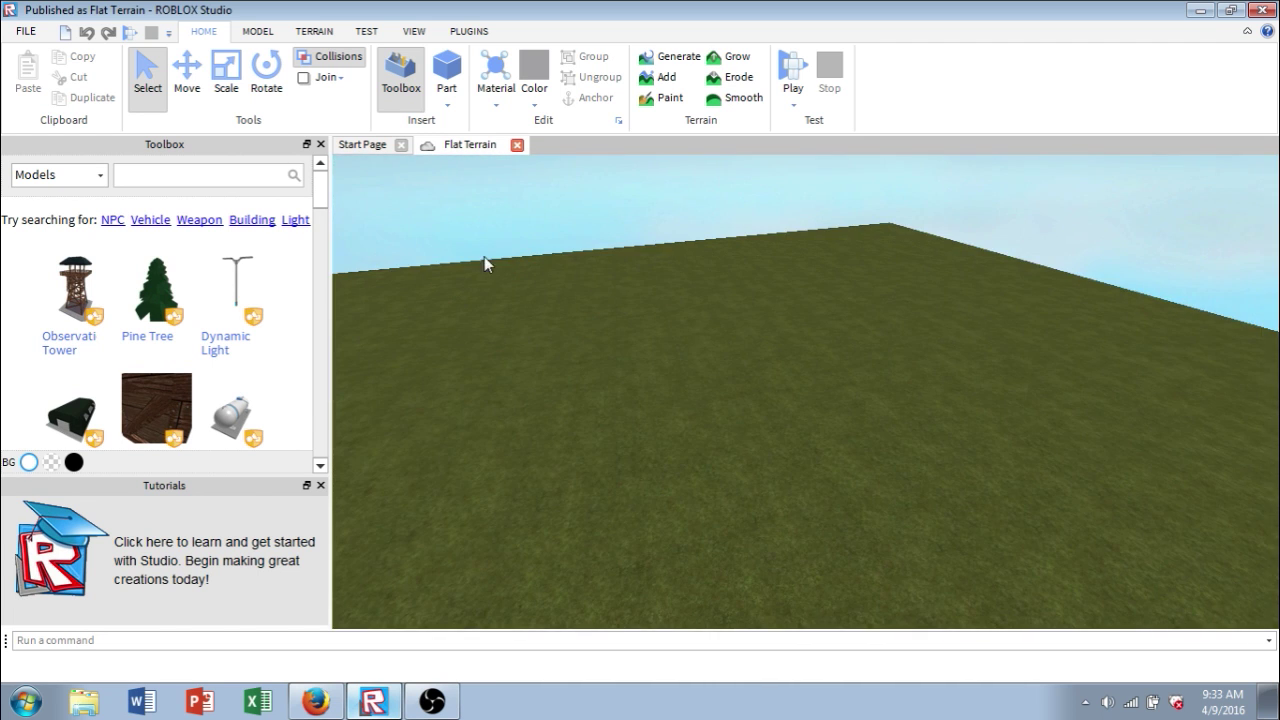
right_drag(485, 258, 484, 258)
right_drag(721, 369, 722, 369)
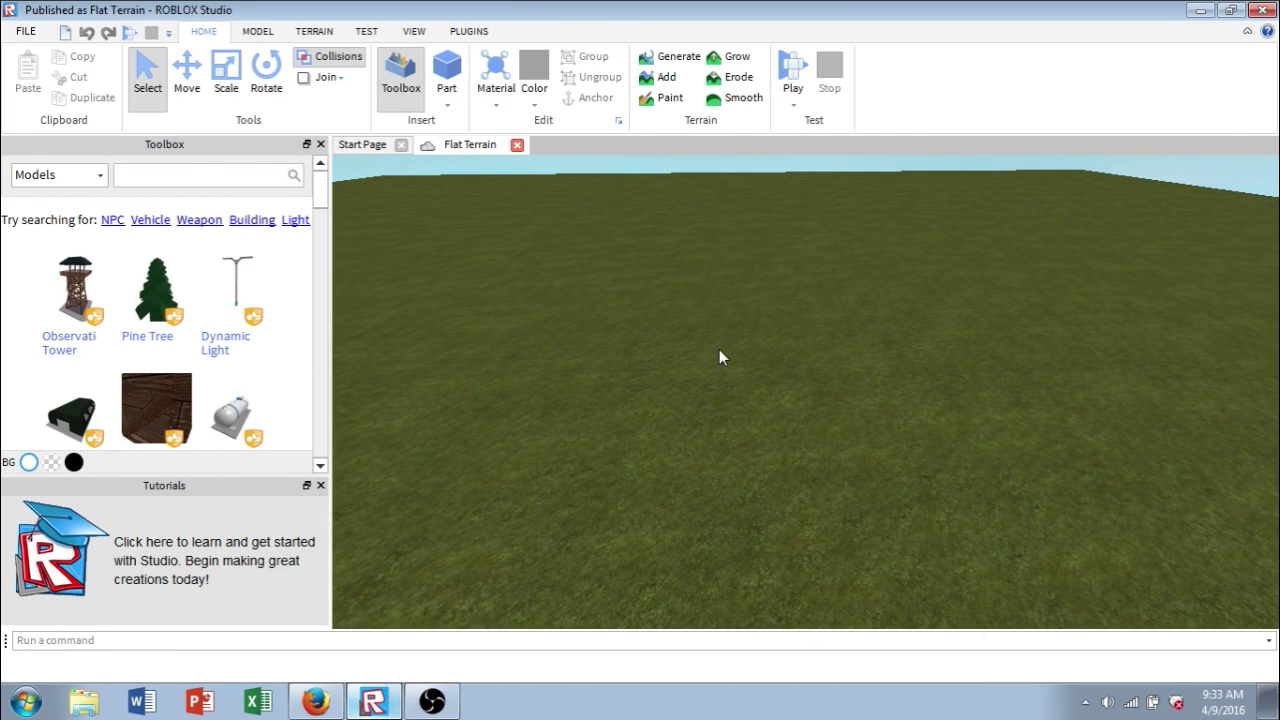
right_drag(719, 350, 698, 335)
right_drag(503, 347, 581, 382)
key(q)
key(e)
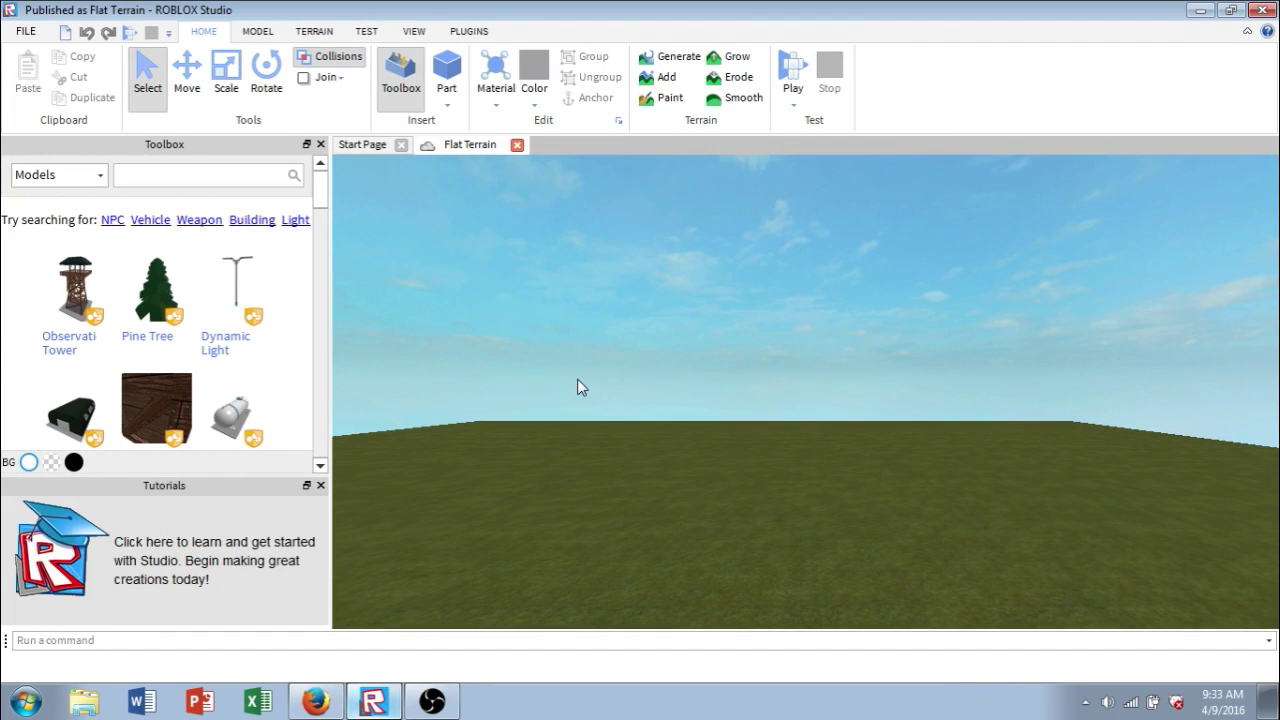
key(e)
key(q)
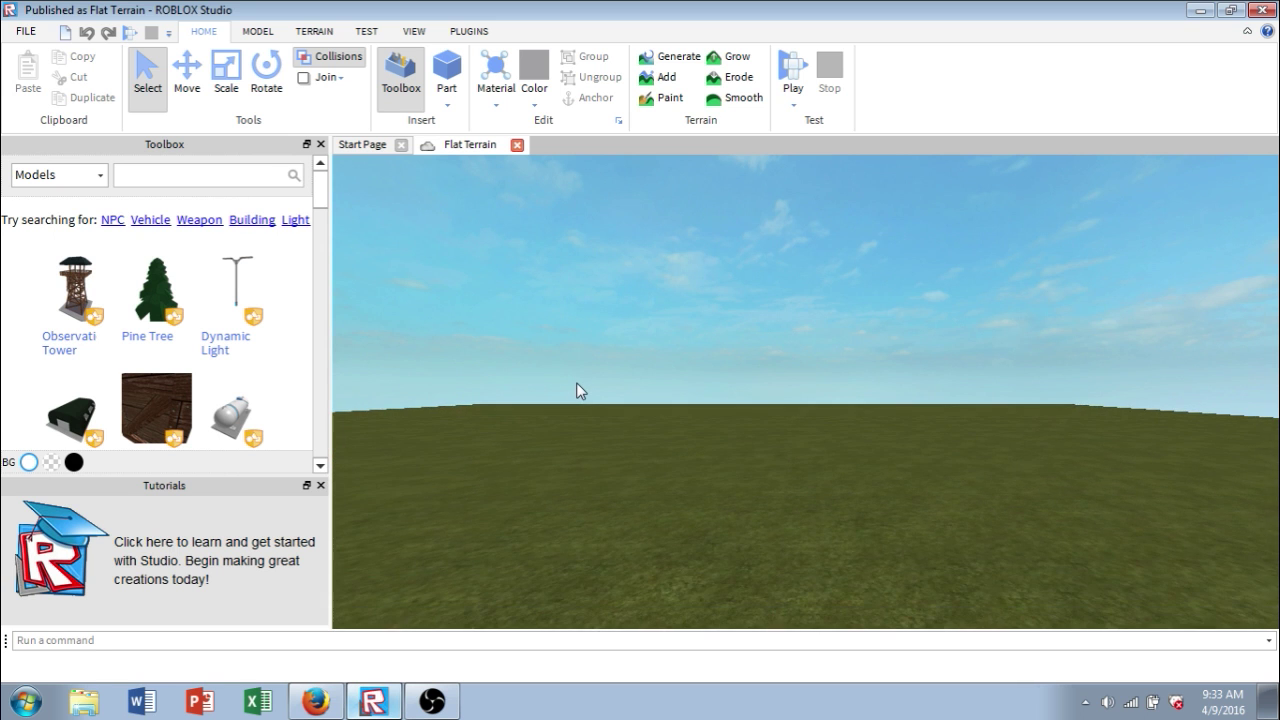
right_drag(576, 382, 604, 413)
key(q)
key(e)
right_drag(686, 418, 688, 417)
key(q)
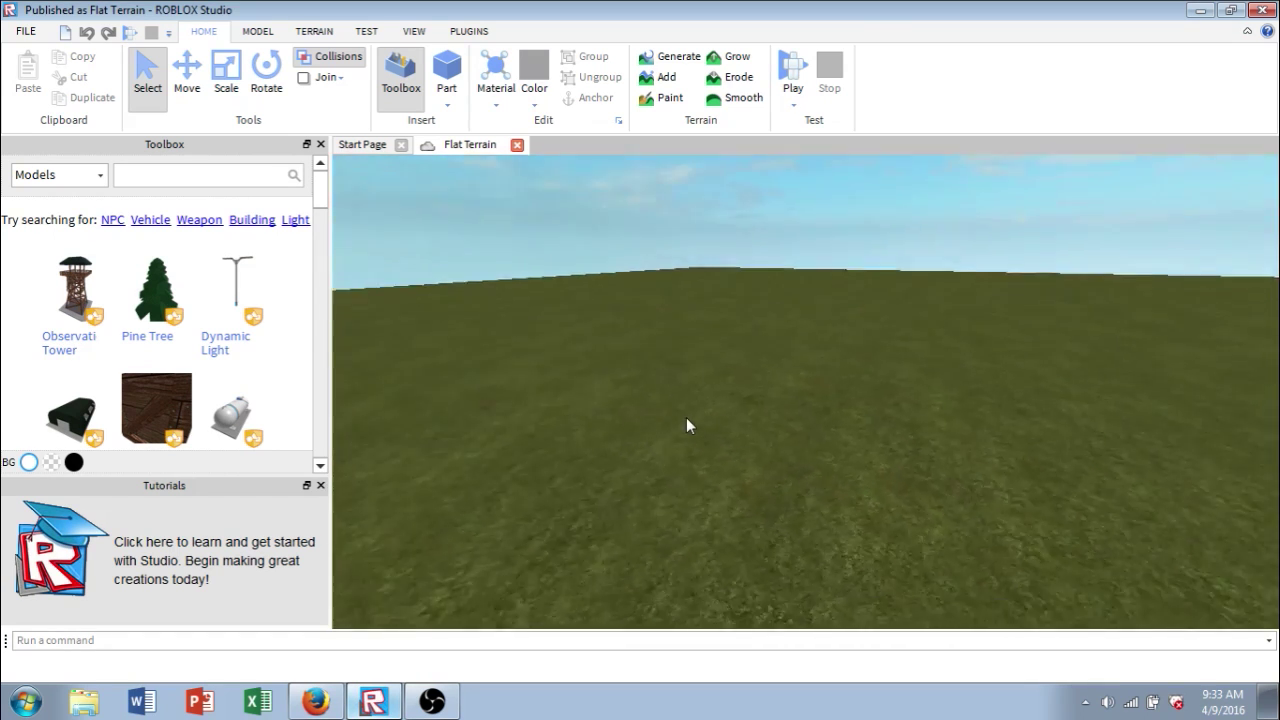
key(q)
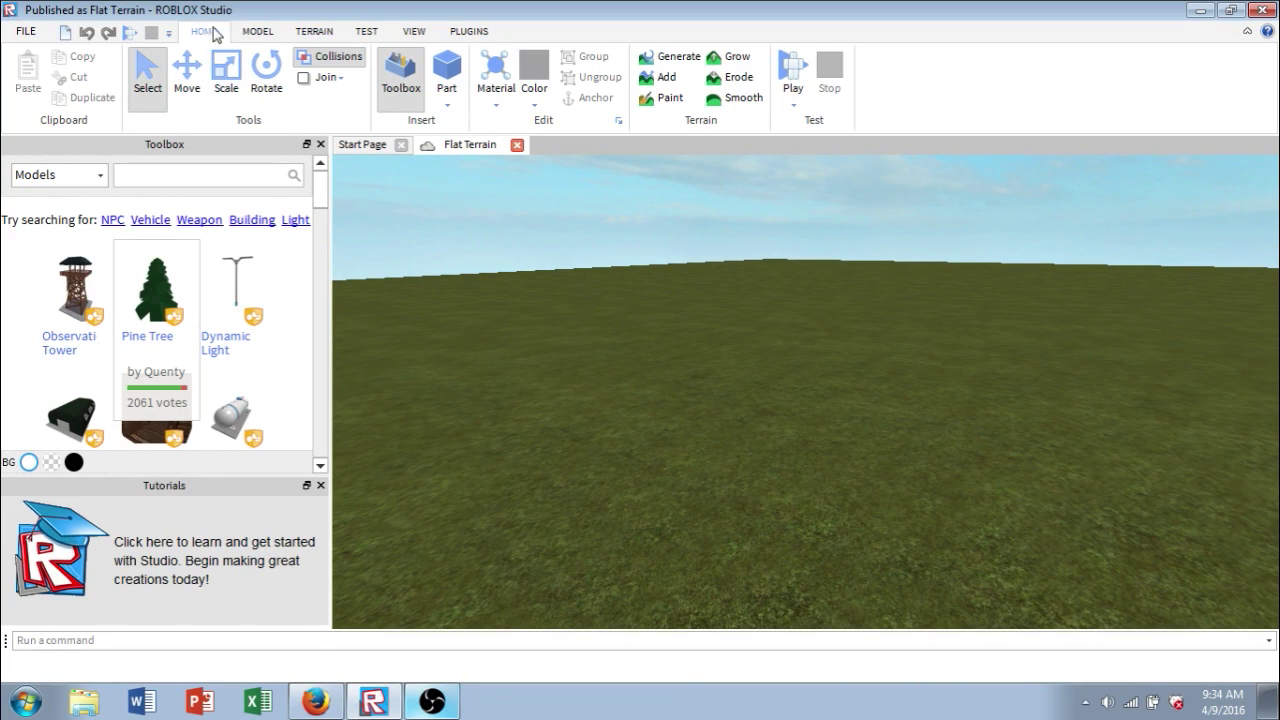
click(255, 33)
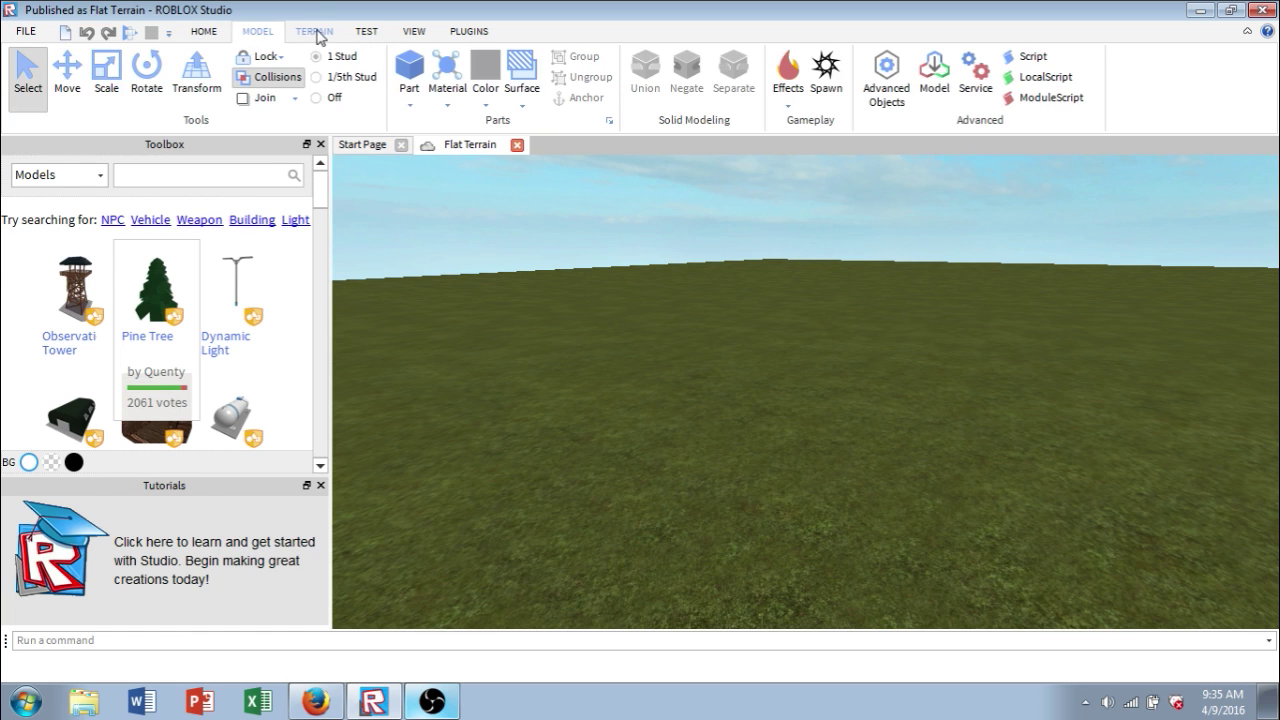
click(320, 33)
click(362, 31)
click(416, 31)
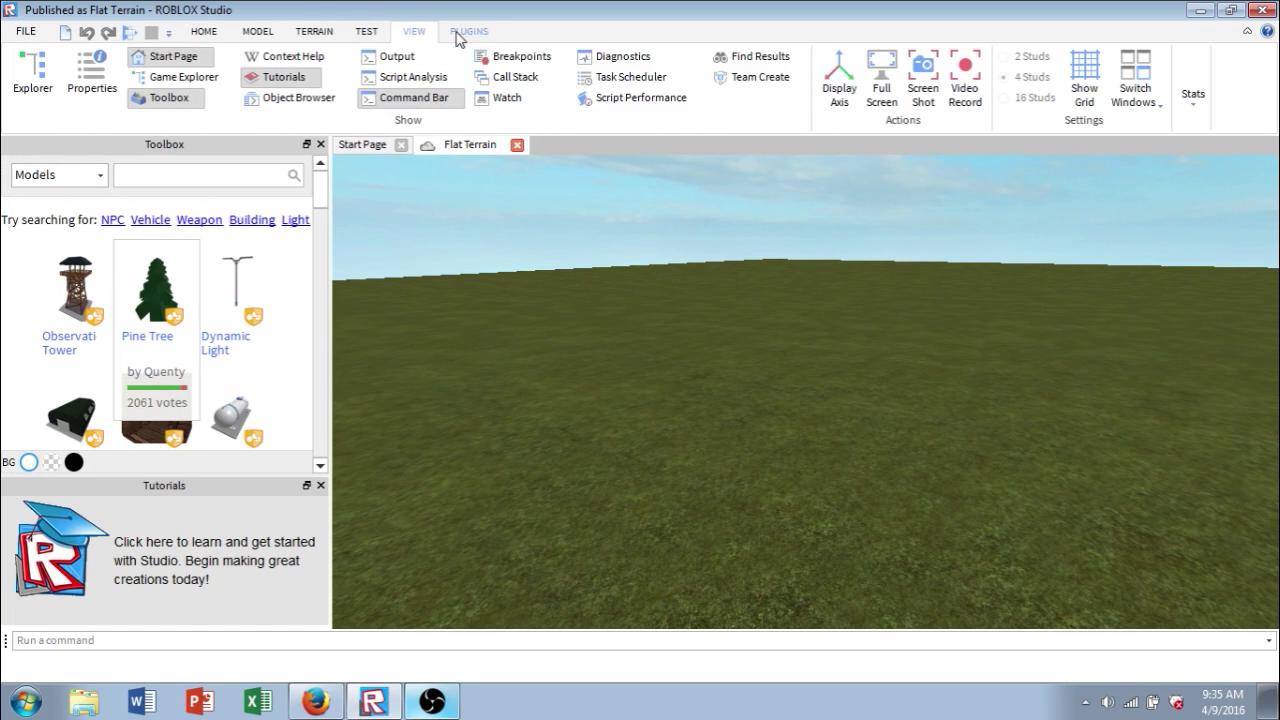
click(467, 31)
click(204, 31)
click(257, 31)
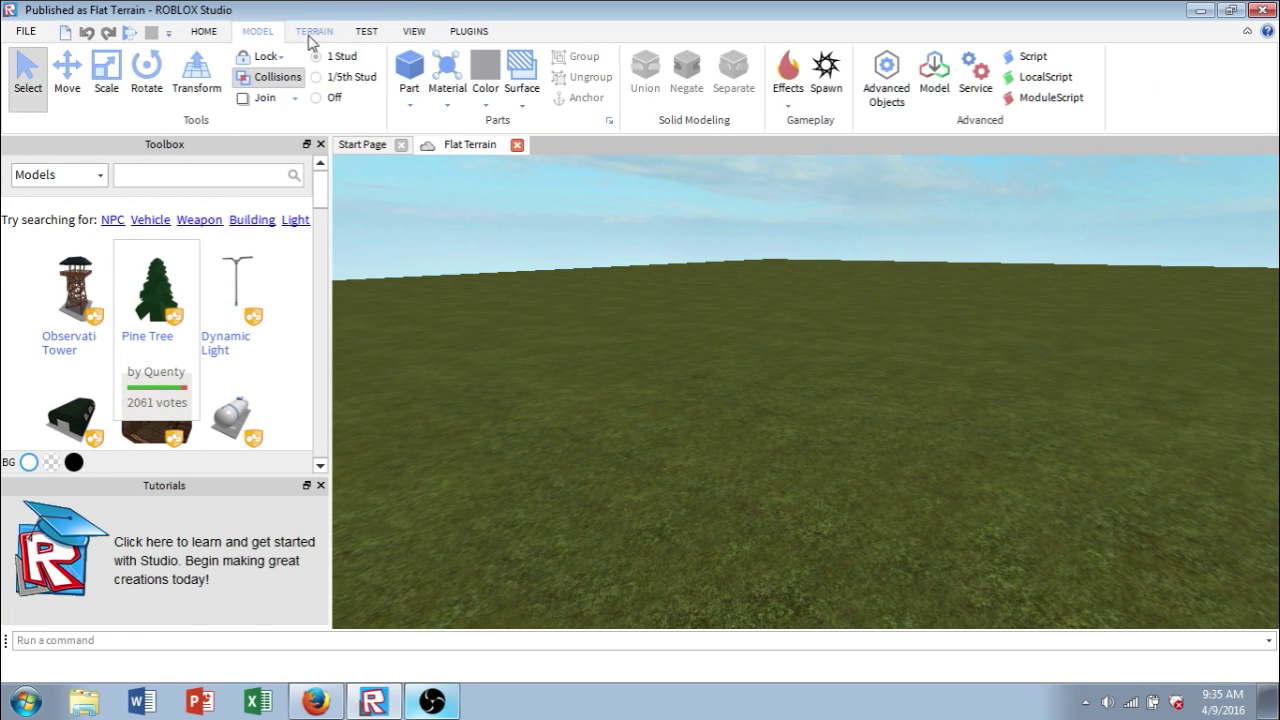
click(315, 36)
click(366, 31)
click(414, 31)
click(468, 33)
Insert a block part onto the flat terrain.
click(202, 31)
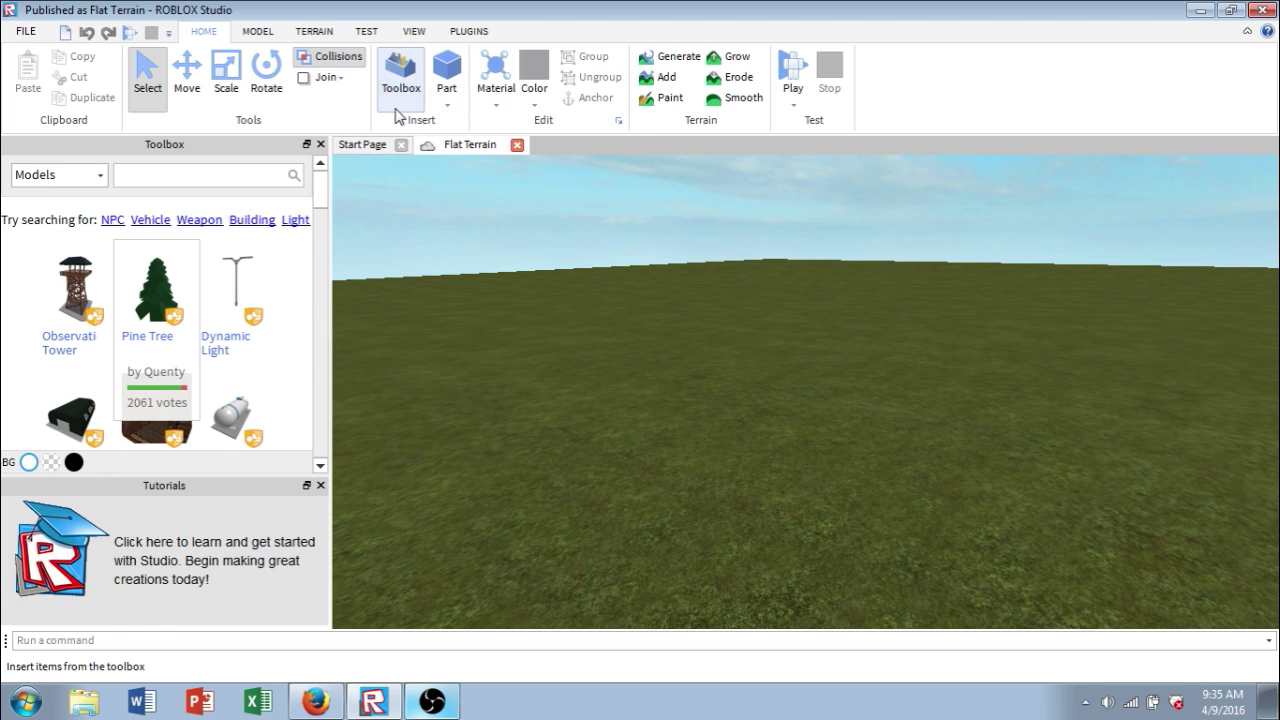
click(449, 112)
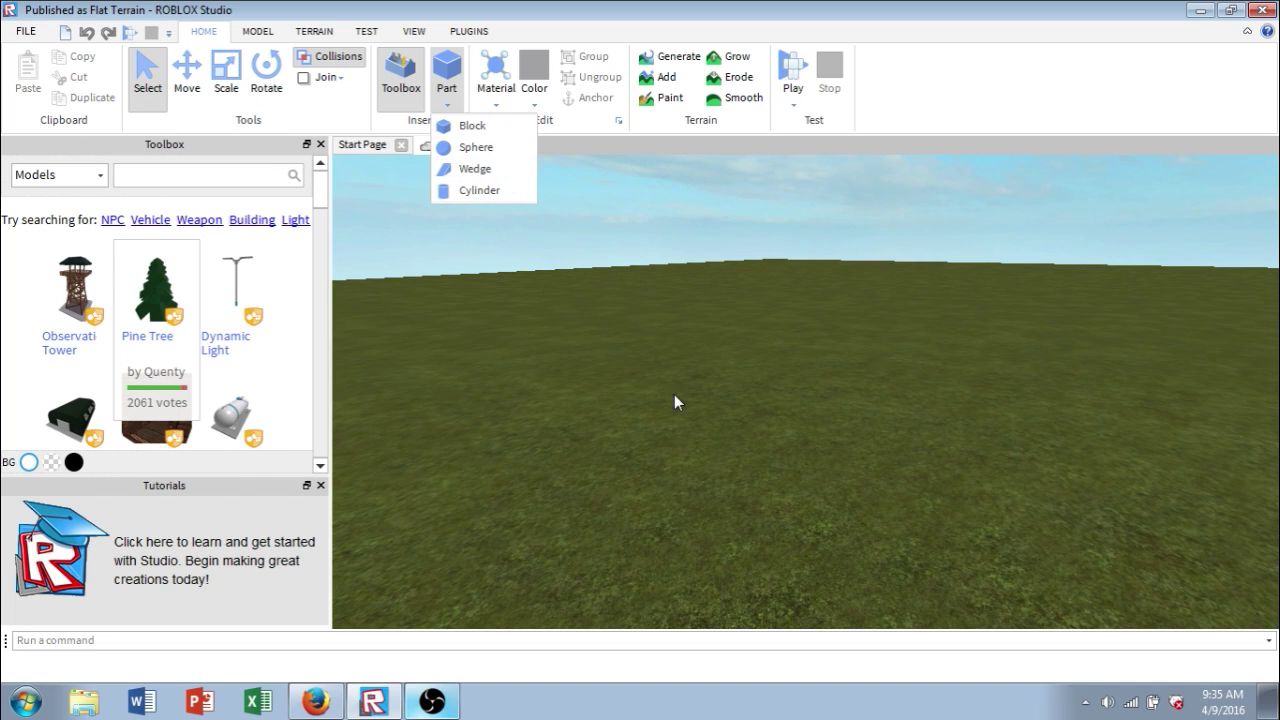
click(490, 130)
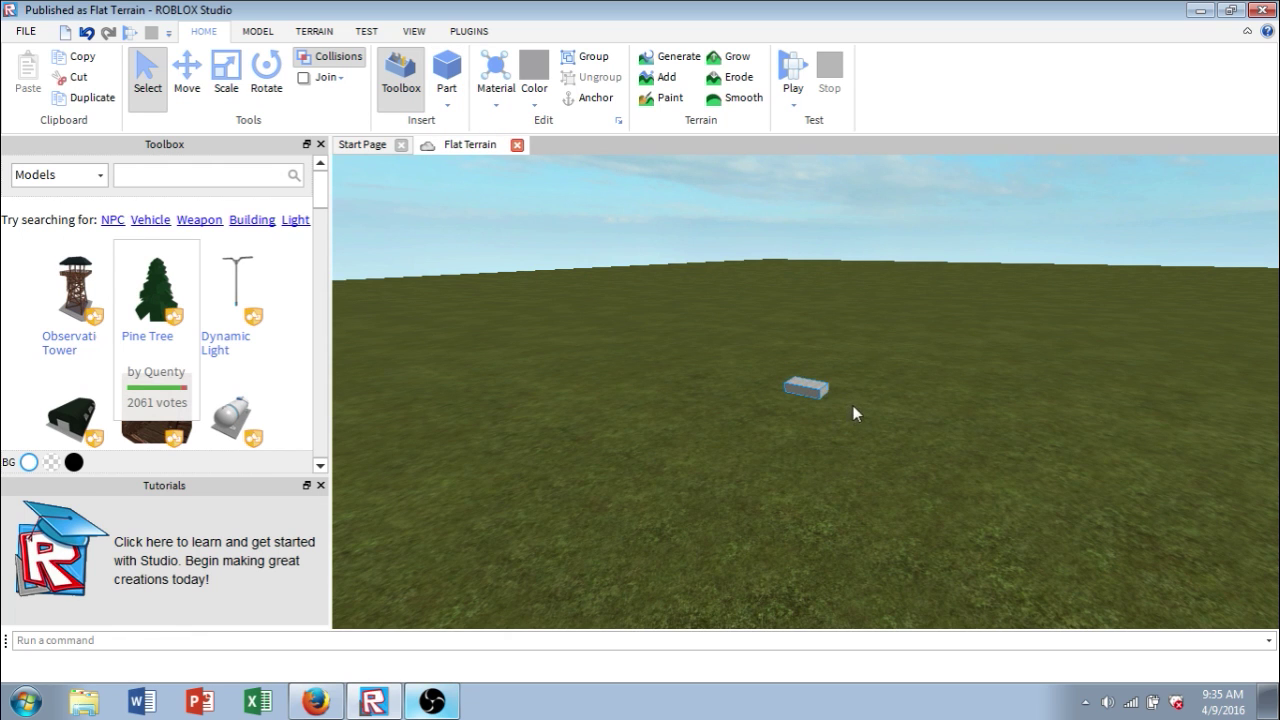
key(f)
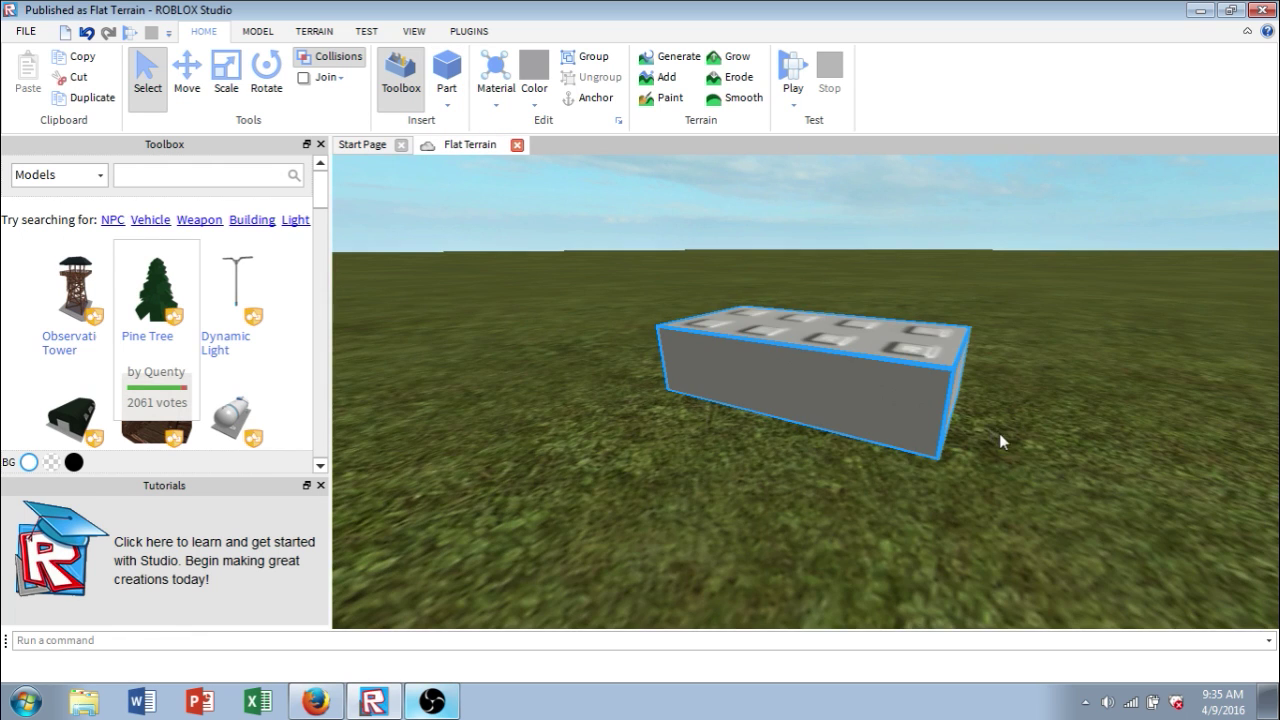
right_drag(1003, 428, 1003, 428)
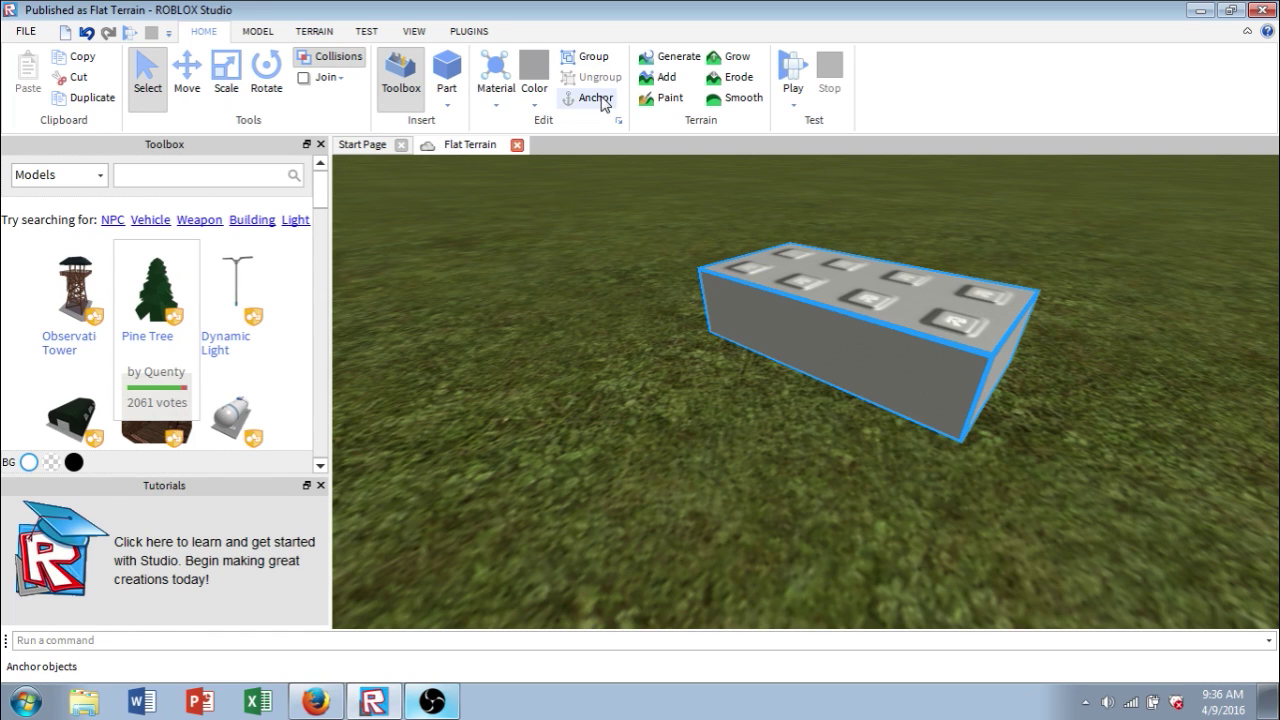
Set the block's material to Brick and inspect its faces from several sides.
click(496, 104)
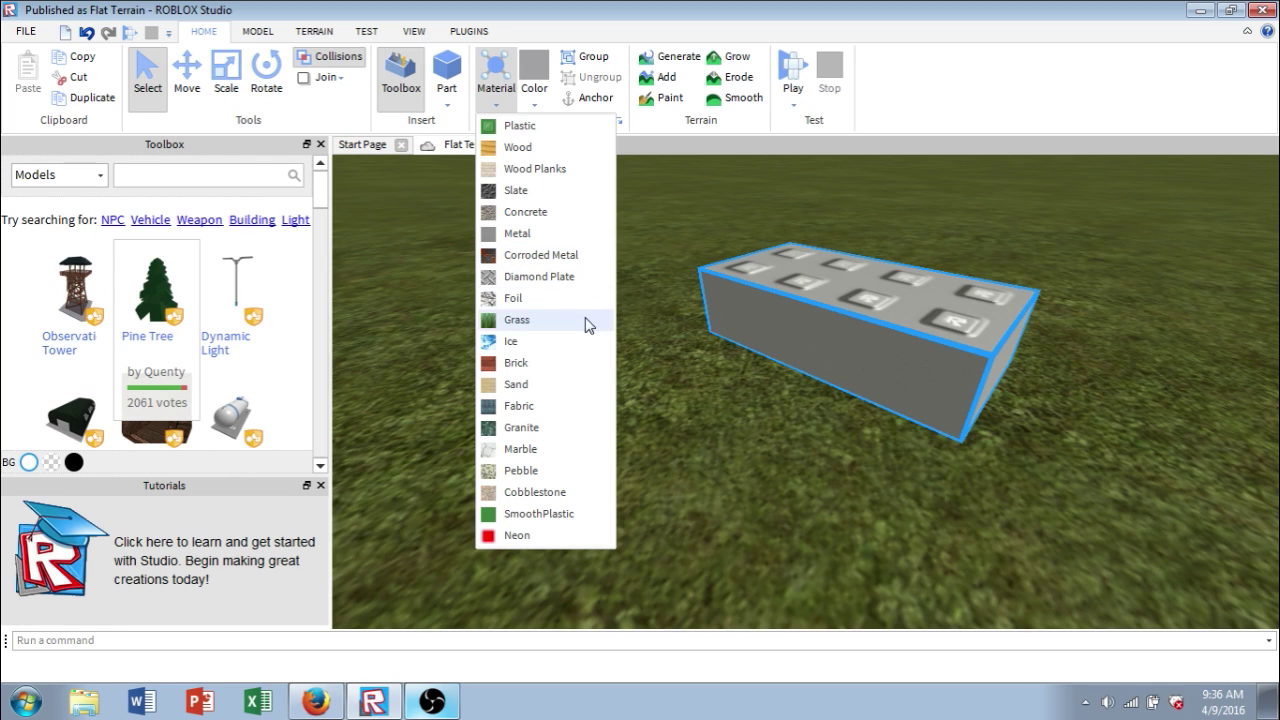
click(529, 369)
right_drag(845, 411, 1234, 455)
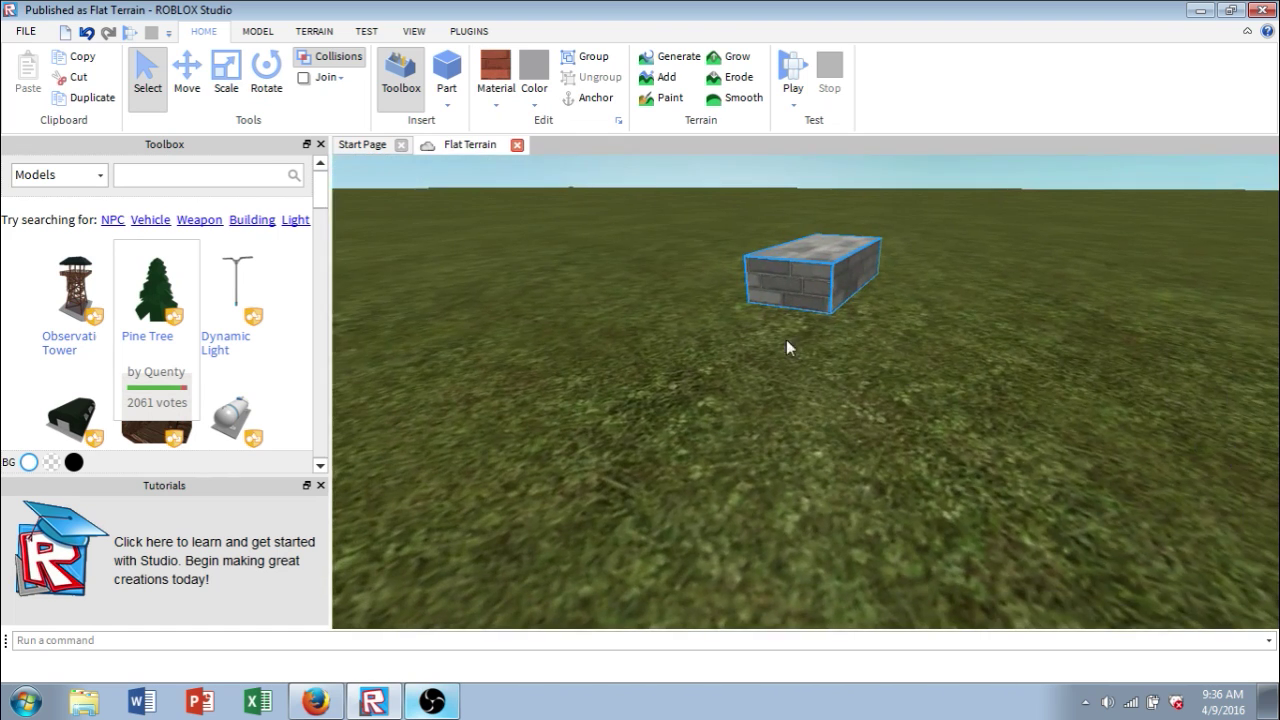
right_drag(786, 339, 1059, 277)
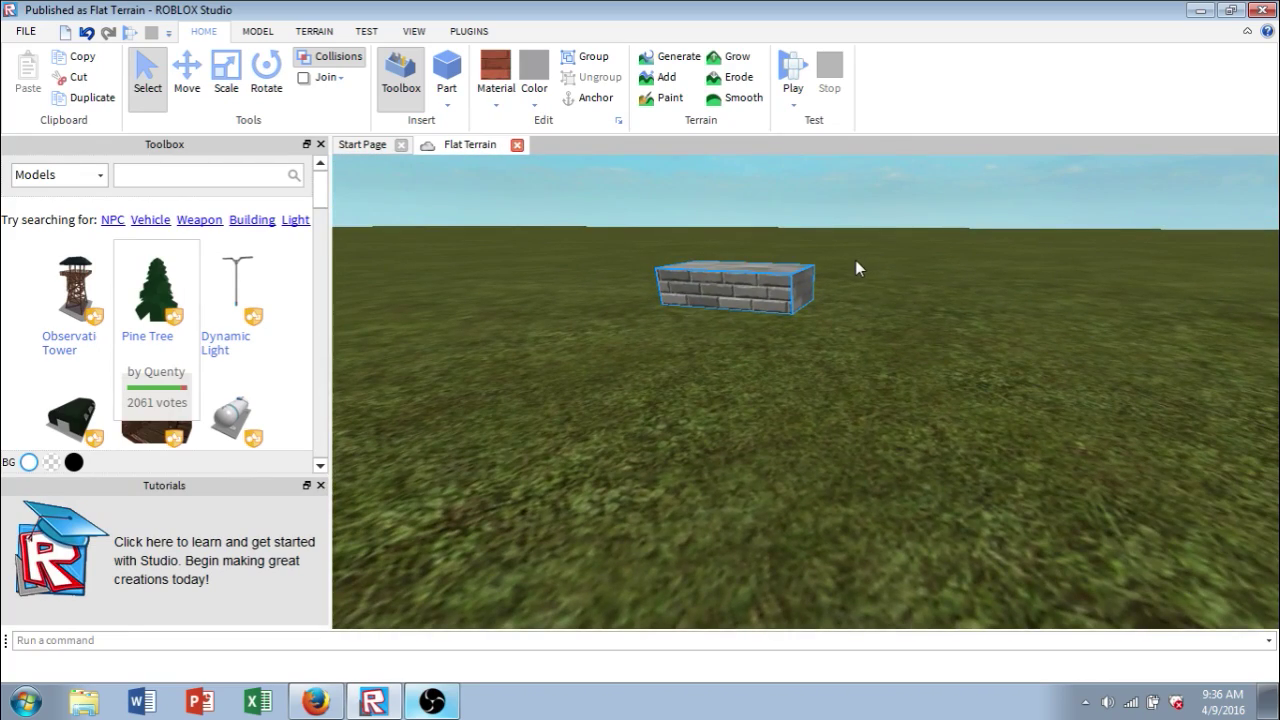
middle_drag(856, 262, 857, 580)
right_drag(857, 580, 963, 489)
right_drag(1044, 448, 1044, 448)
middle_drag(1044, 448, 983, 391)
right_drag(975, 379, 975, 379)
middle_drag(975, 379, 954, 346)
right_drag(953, 353, 955, 345)
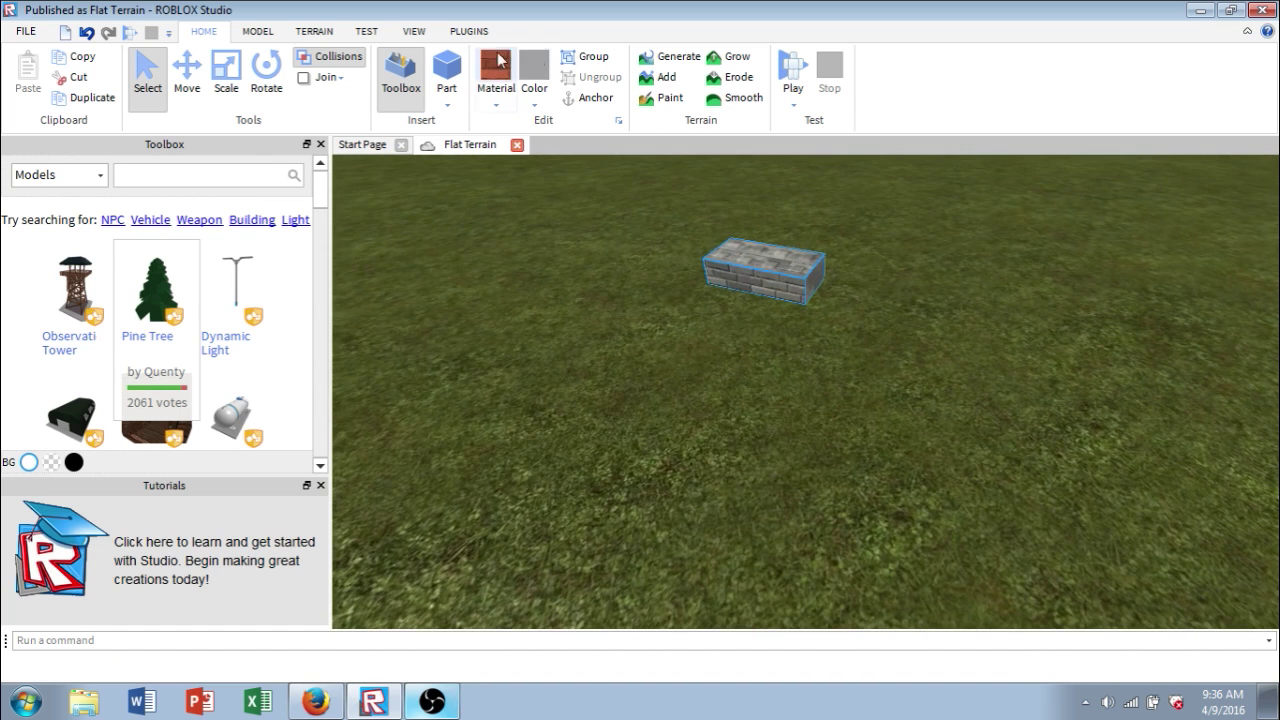
Change the brick block's color to the deep red between bright red and dark maroon.
click(534, 105)
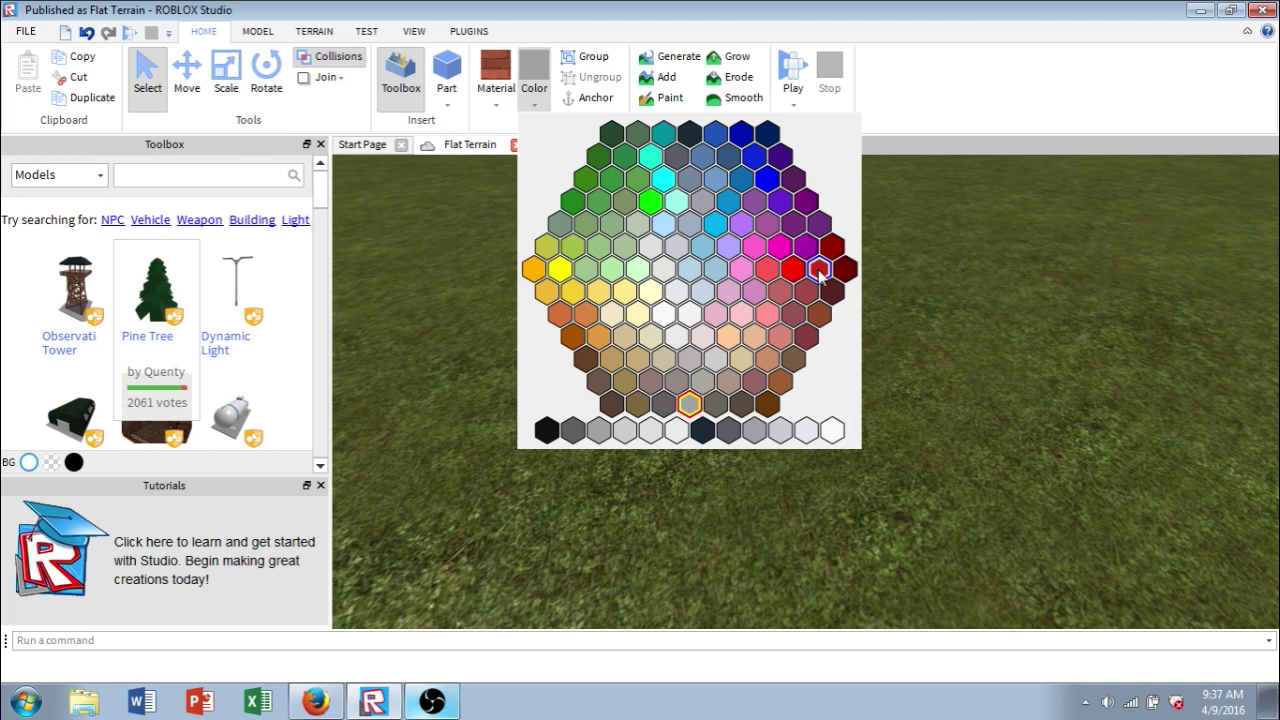
click(819, 270)
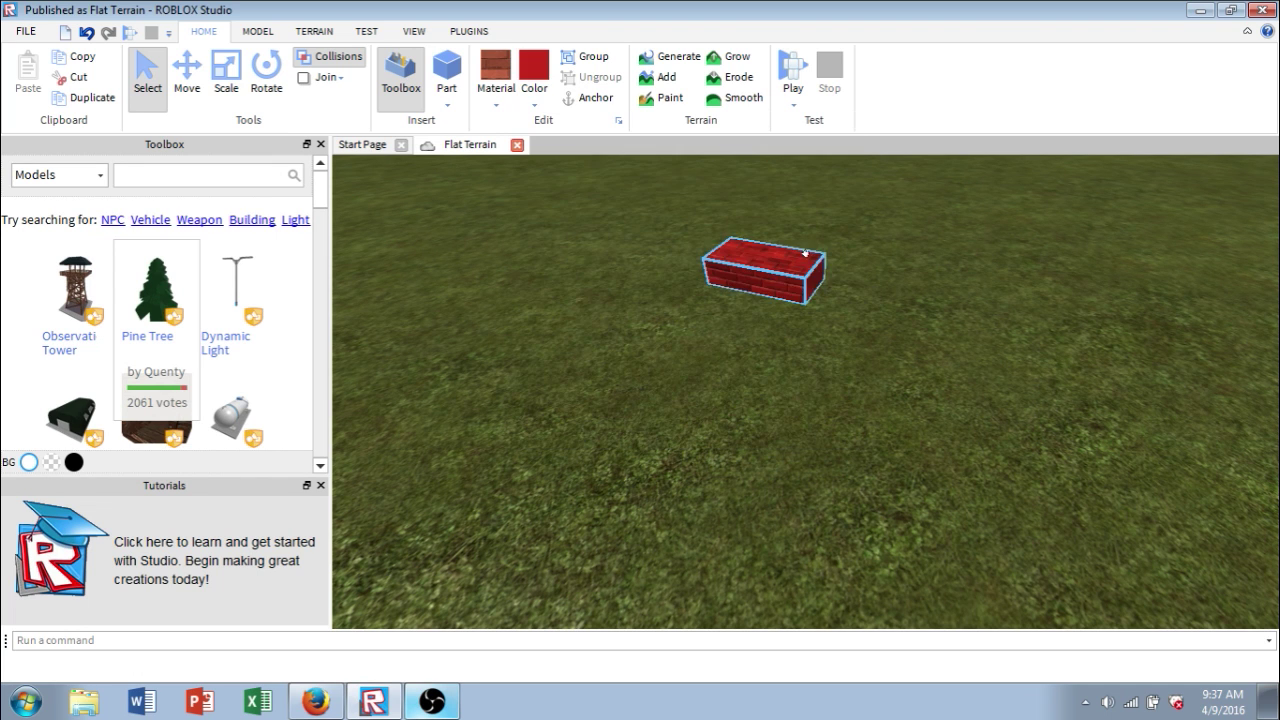
right_drag(796, 317, 744, 268)
scroll(801, 267, up, 5)
scroll(768, 276, down, 3)
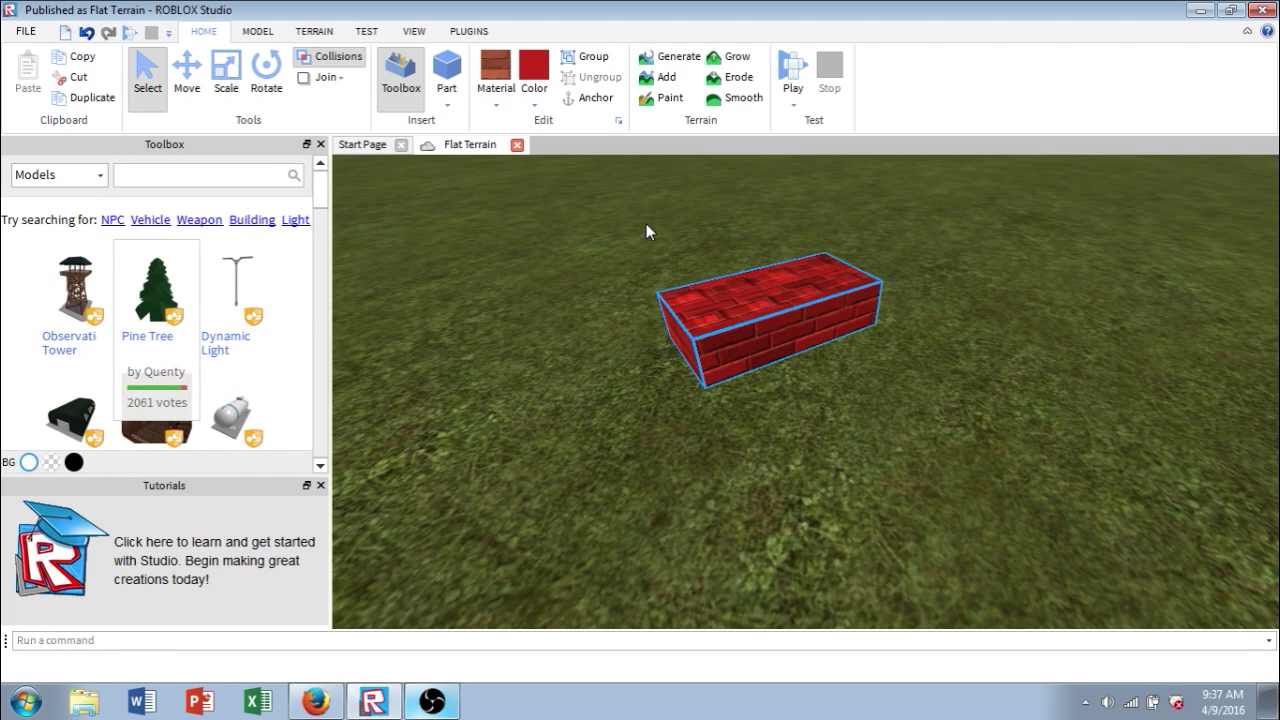
mouse_move(886, 410)
right_down()
mouse_move(874, 378)
mouse_move(887, 397)
right_up()
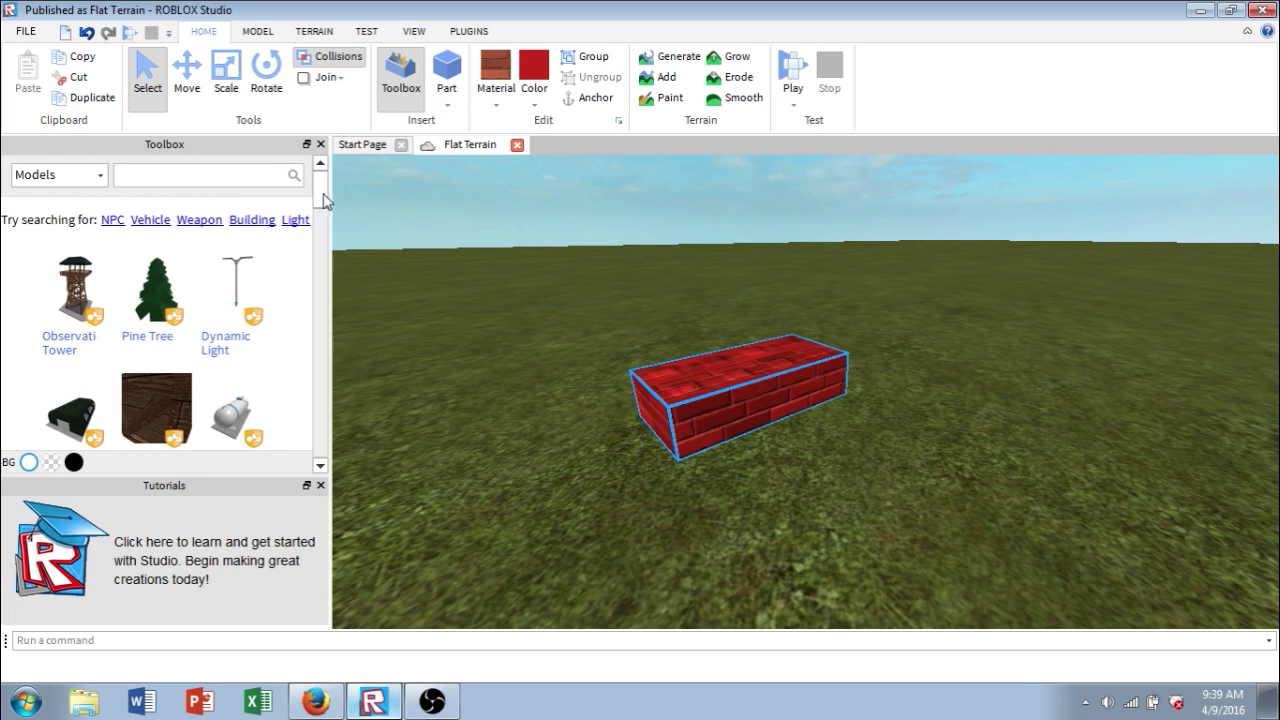
Insert the Pine Tree model from the Toolbox into the terrain and inspect it from several sides.
scroll(323, 200, down, 1)
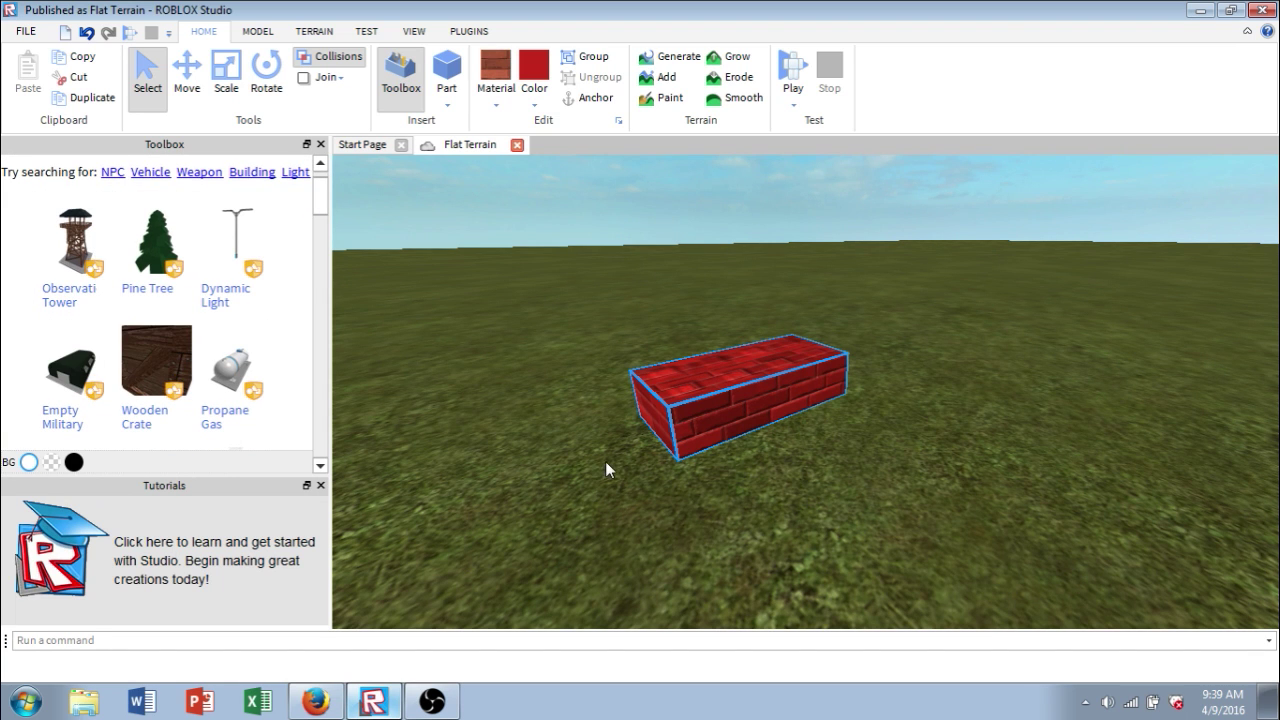
scroll(605, 461, down, 5)
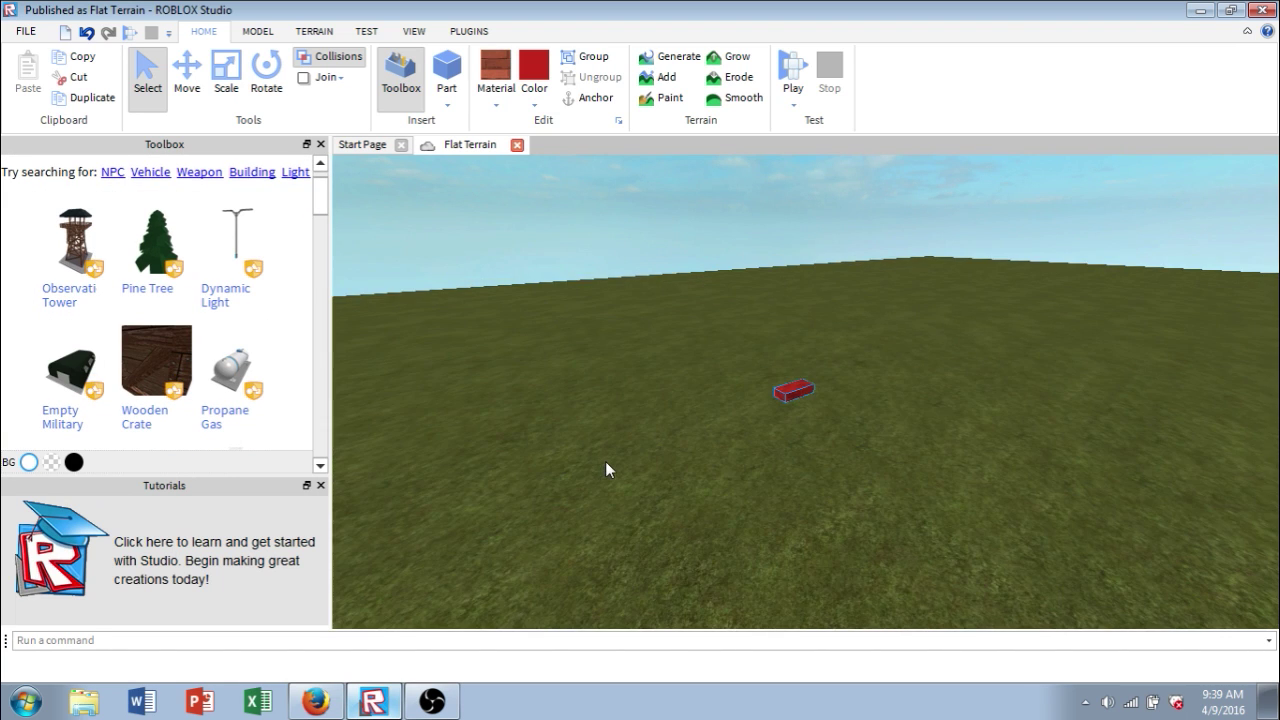
click(157, 245)
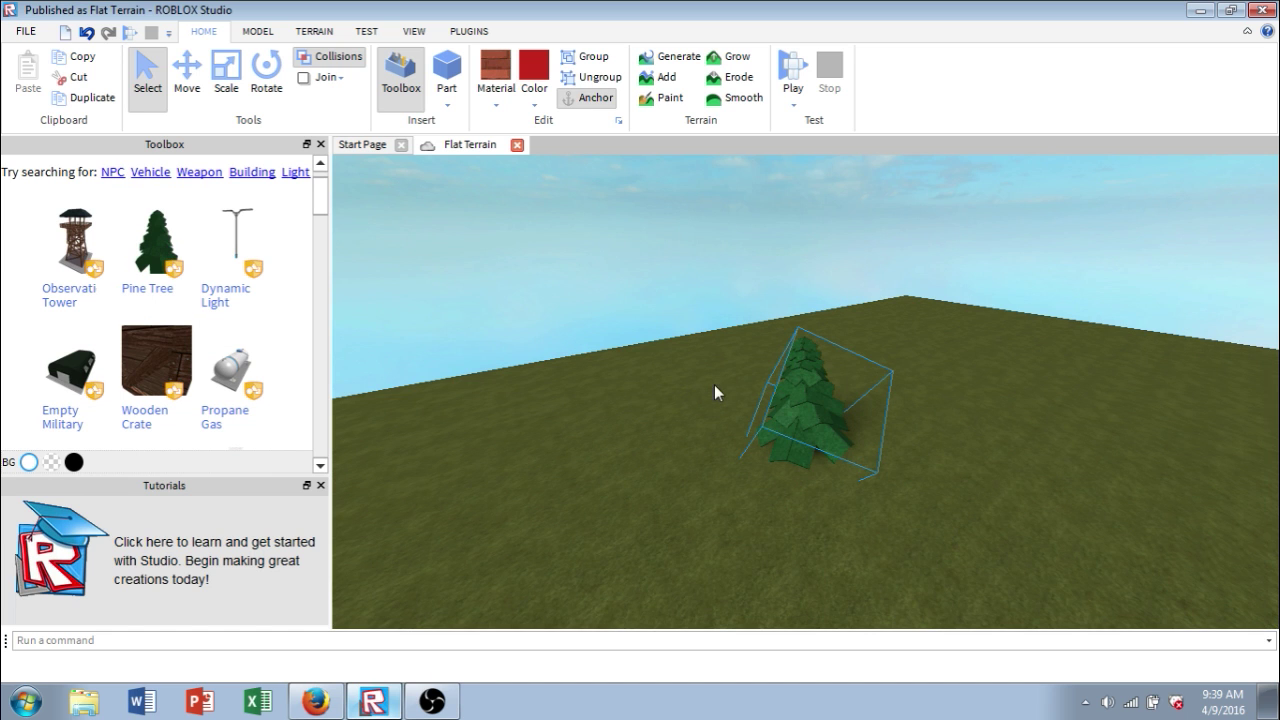
right_drag(866, 455, 905, 474)
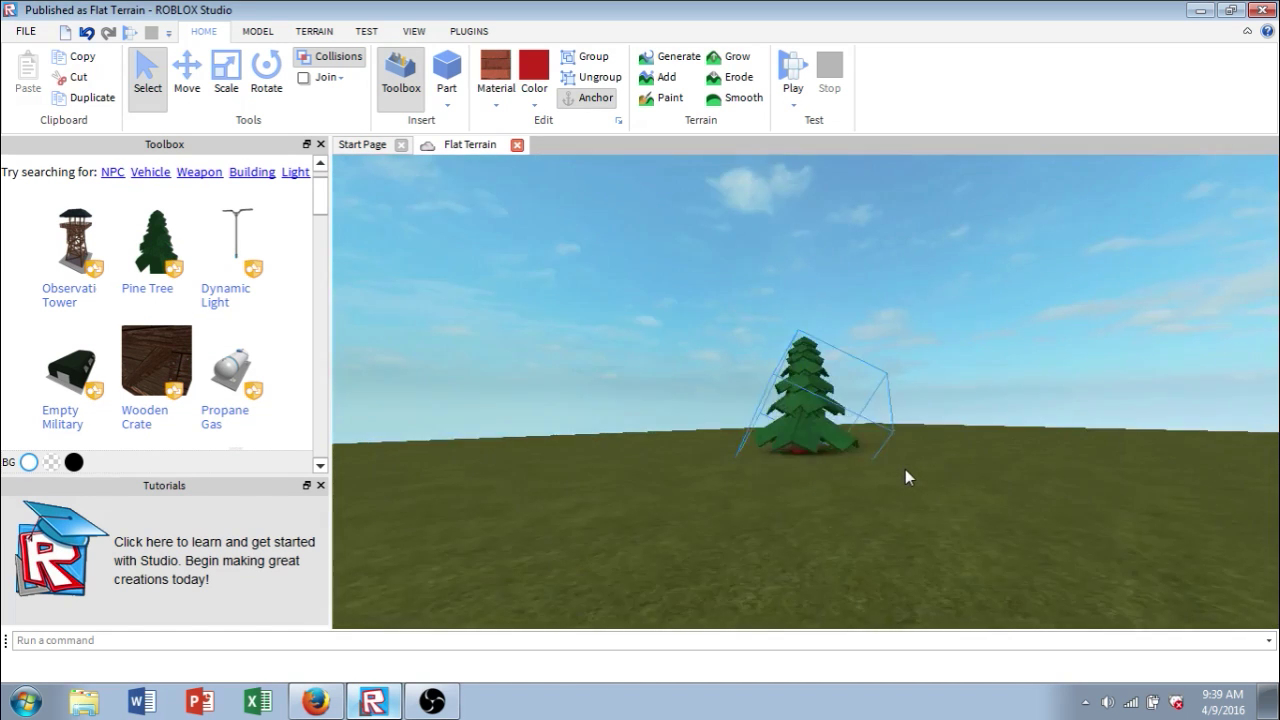
right_drag(905, 469, 908, 420)
scroll(940, 463, up, 4)
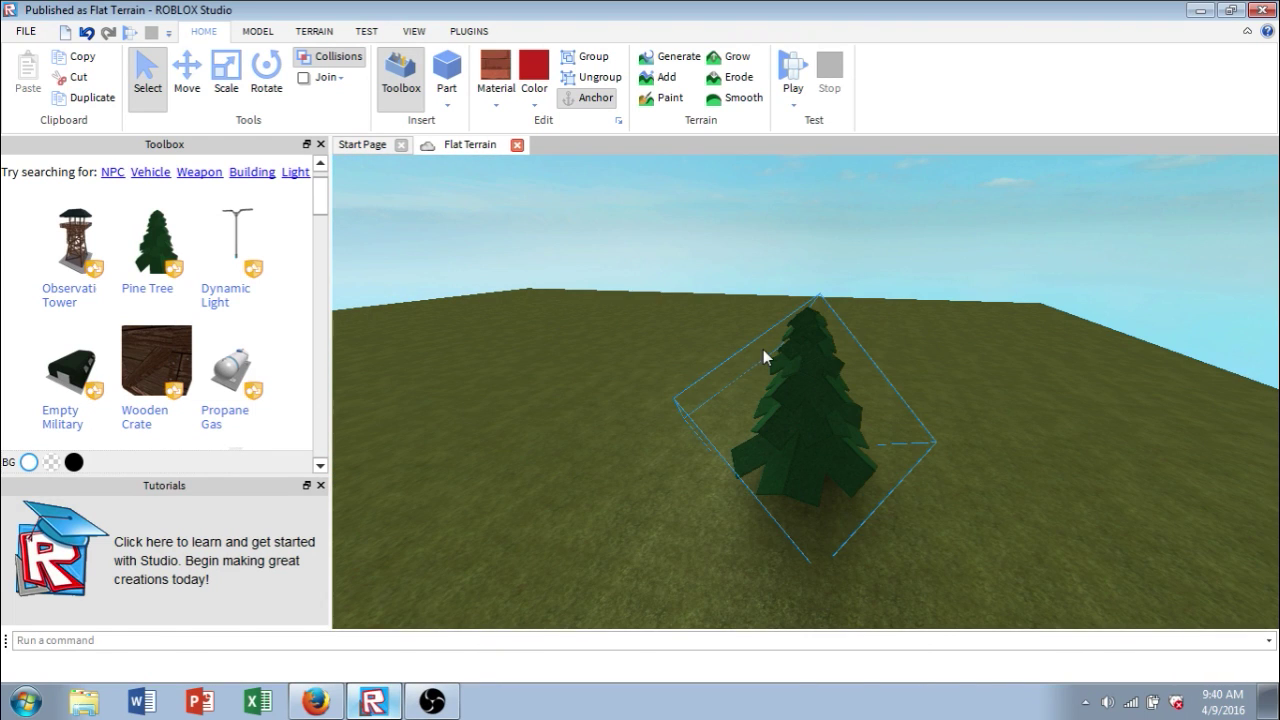
right_drag(625, 431, 667, 387)
key(a)
key(d)
key(a)
scroll(664, 386, up, 2)
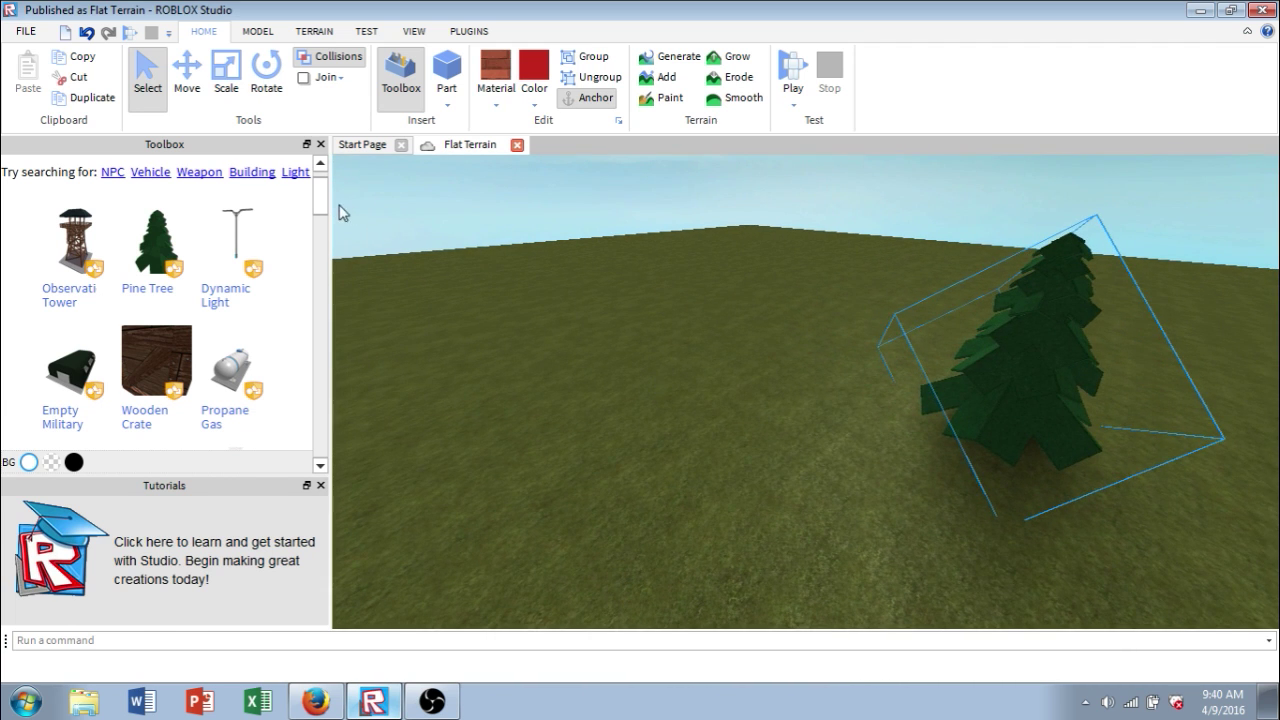
Switch the Toolbox to ROBLOX Sets and browse the Game Stuff set down to the spawn pads.
scroll(327, 190, up, 1)
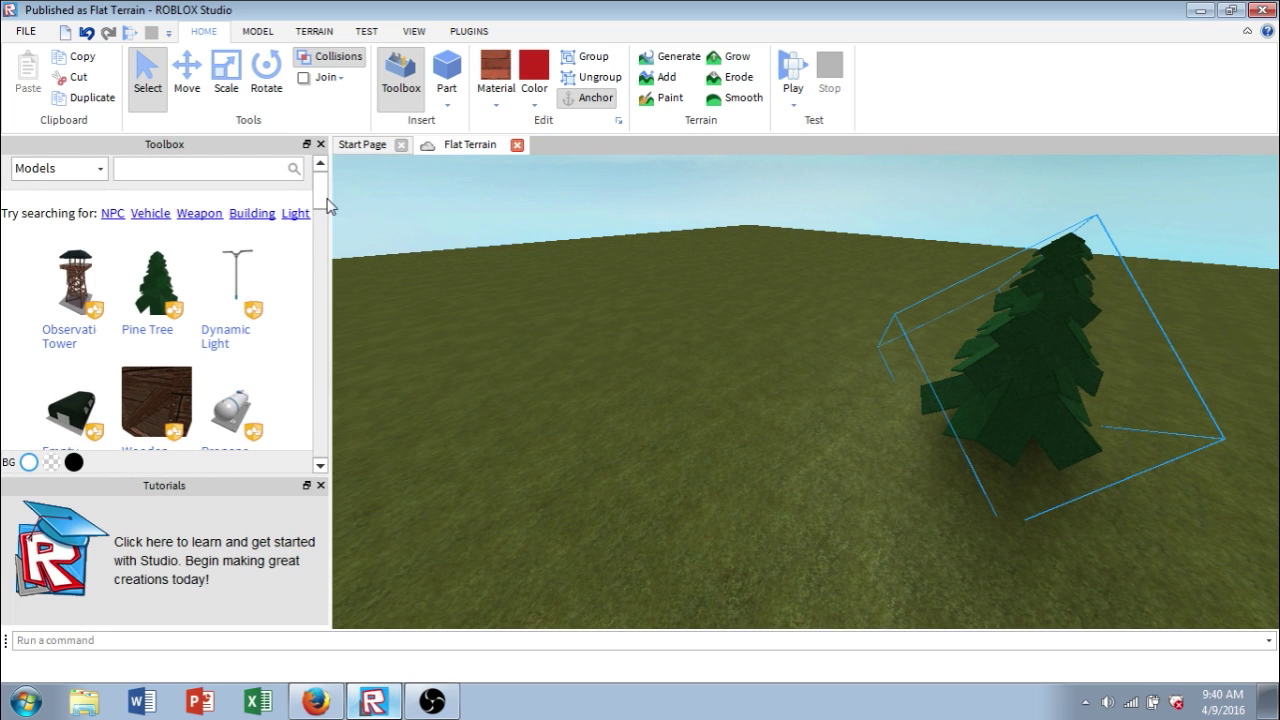
click(101, 172)
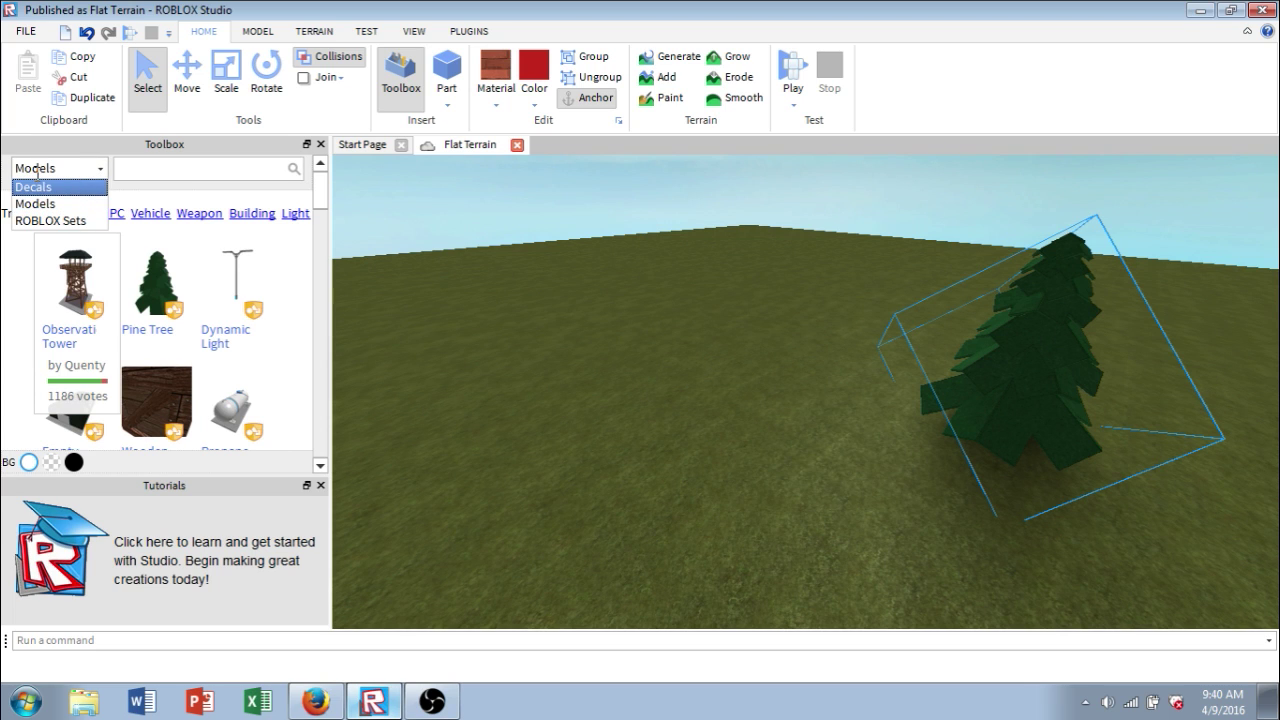
click(65, 221)
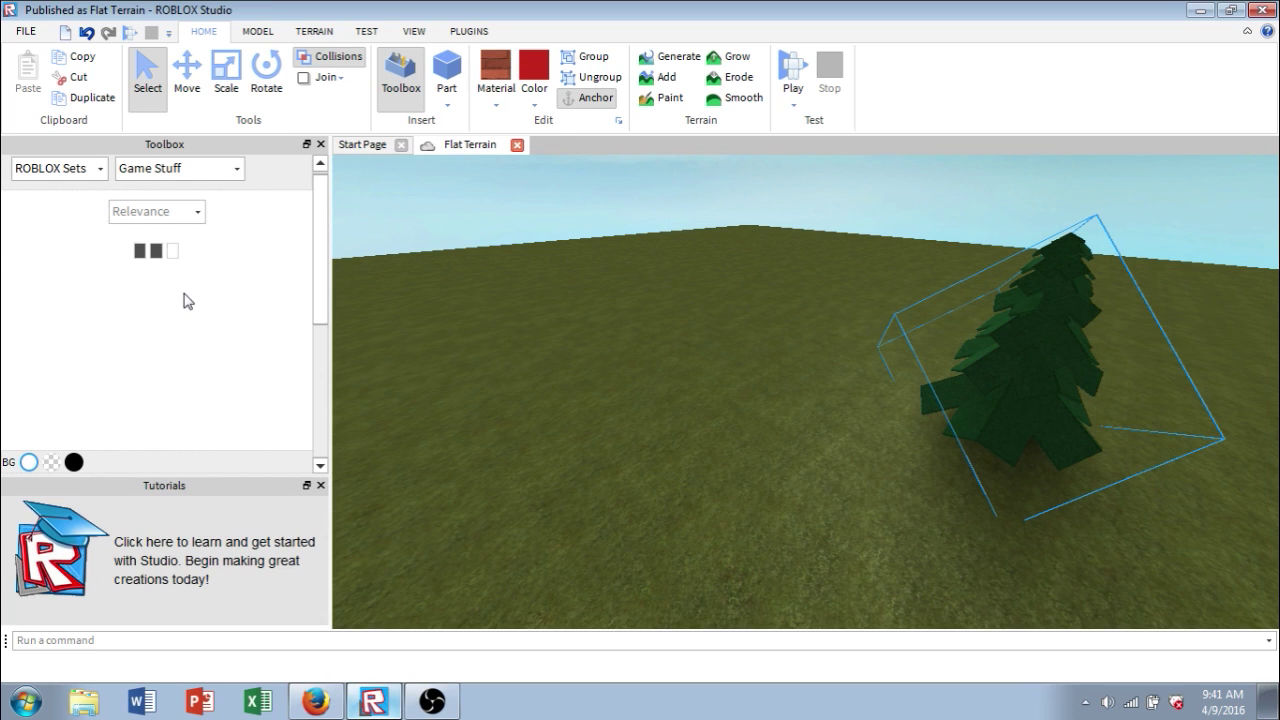
mouse_move(321, 239)
mouse_down()
mouse_move(321, 334)
mouse_move(302, 226)
mouse_up()
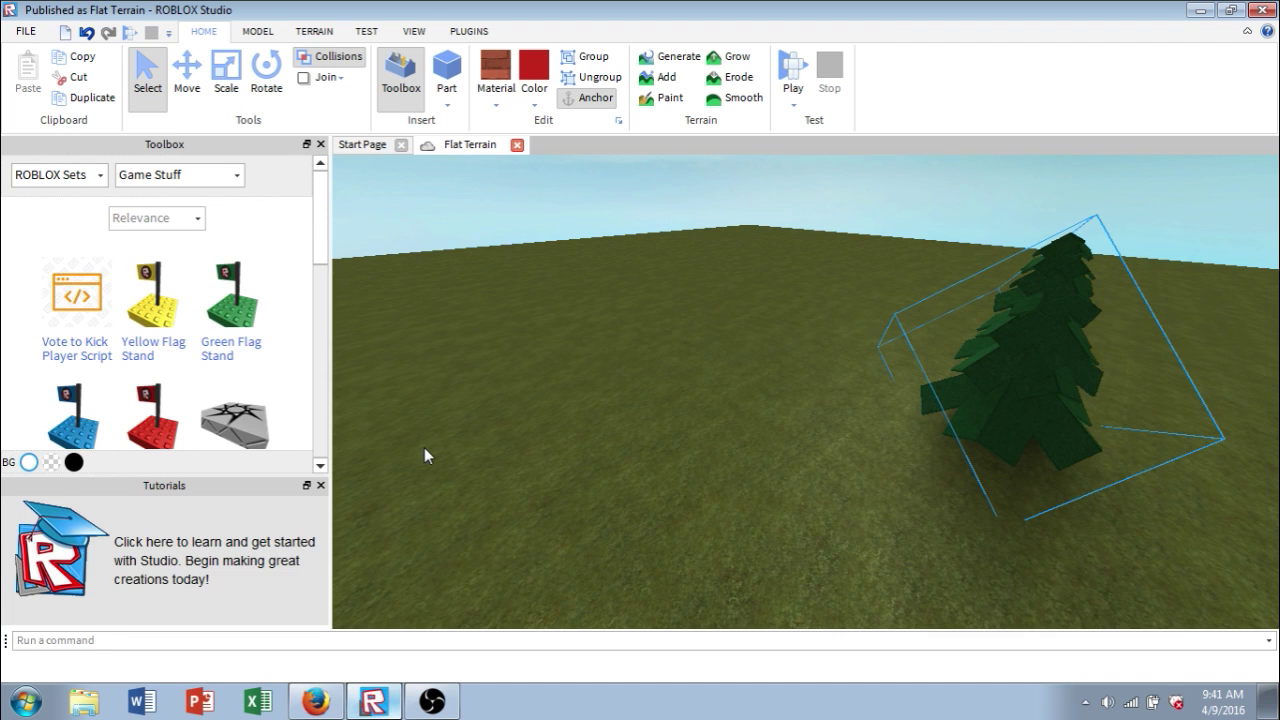
drag(320, 220, 321, 258)
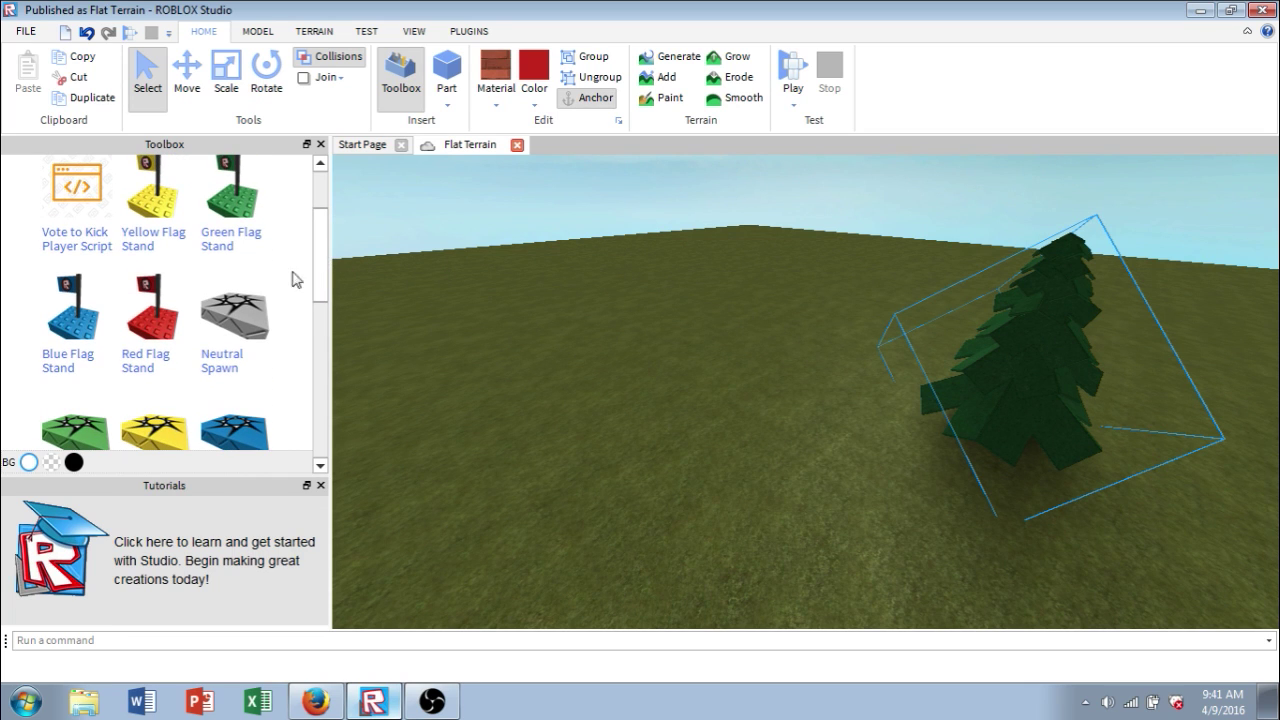
Insert the Neutral Spawn pad from the Toolbox near the Pine Tree and bring it into close view.
mouse_move(243, 348)
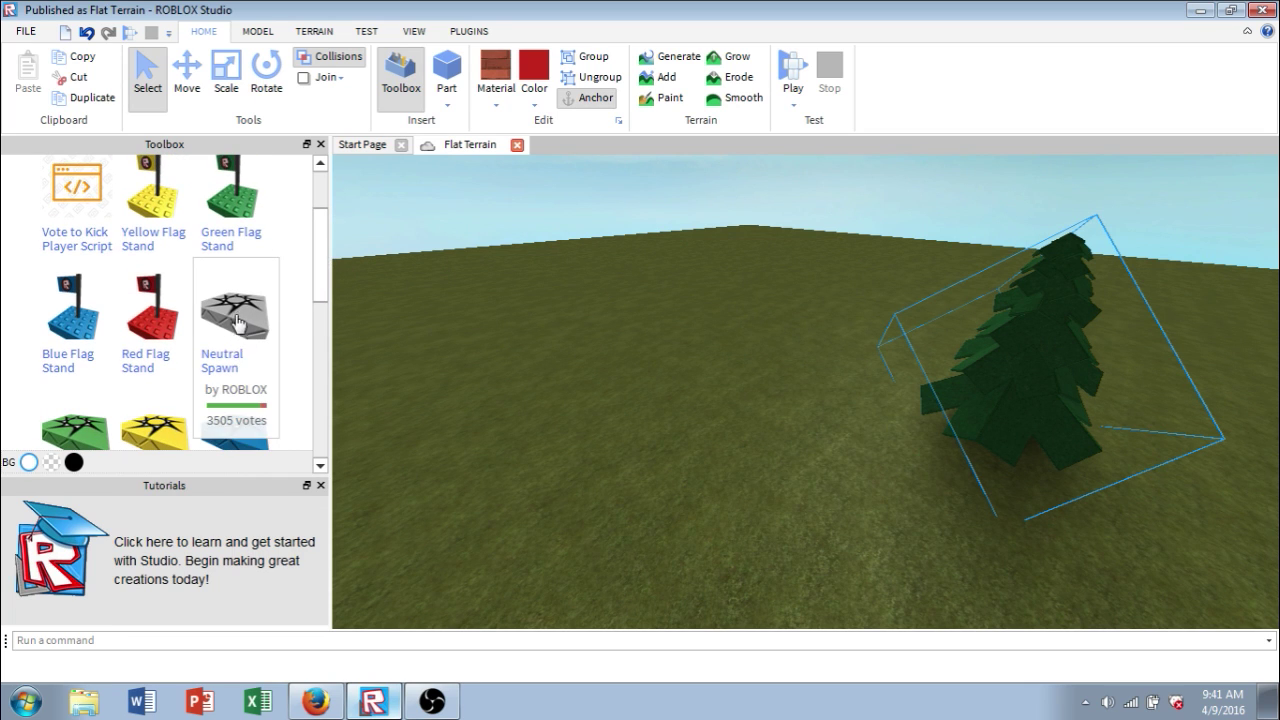
click(239, 322)
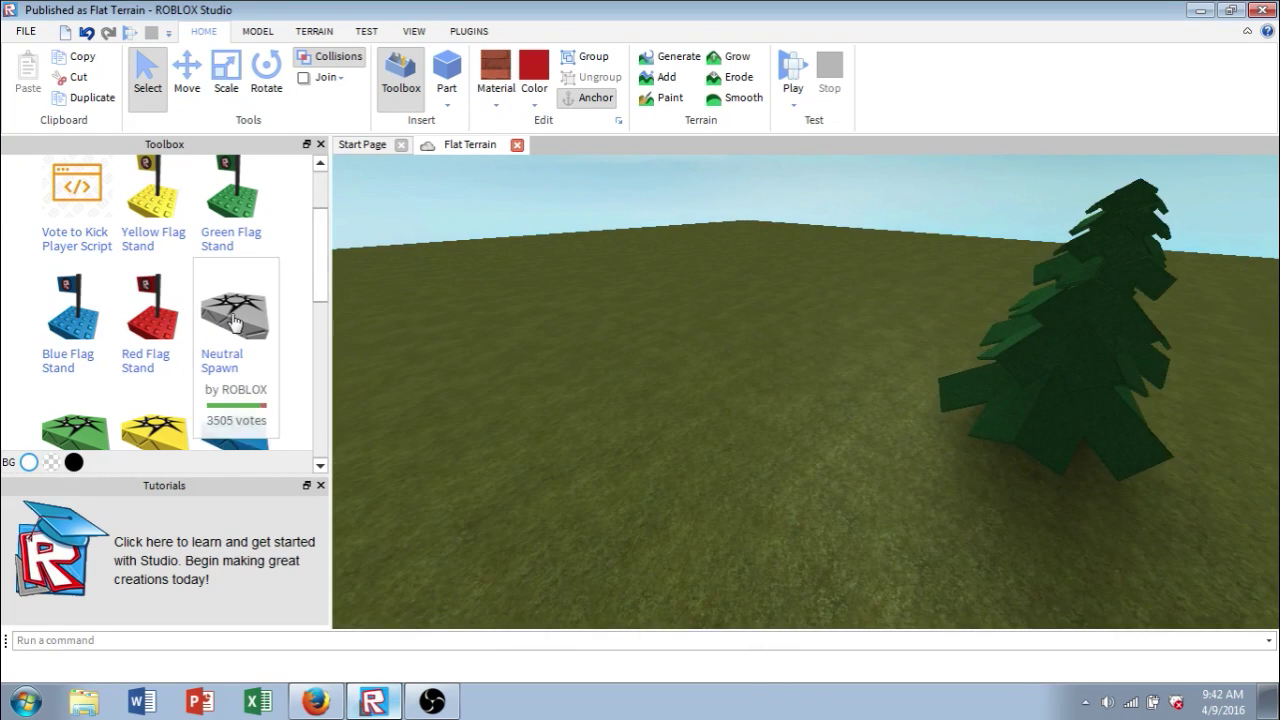
click(234, 316)
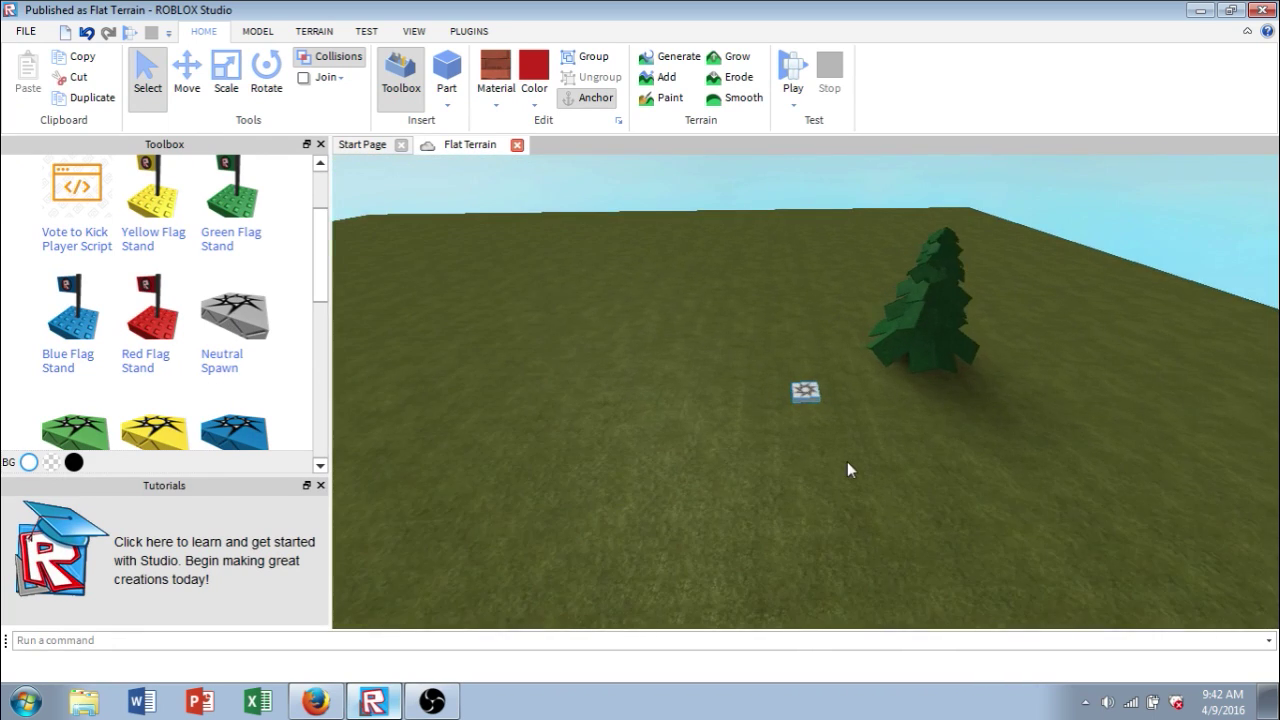
scroll(844, 450, down, 3)
scroll(840, 437, up, 10)
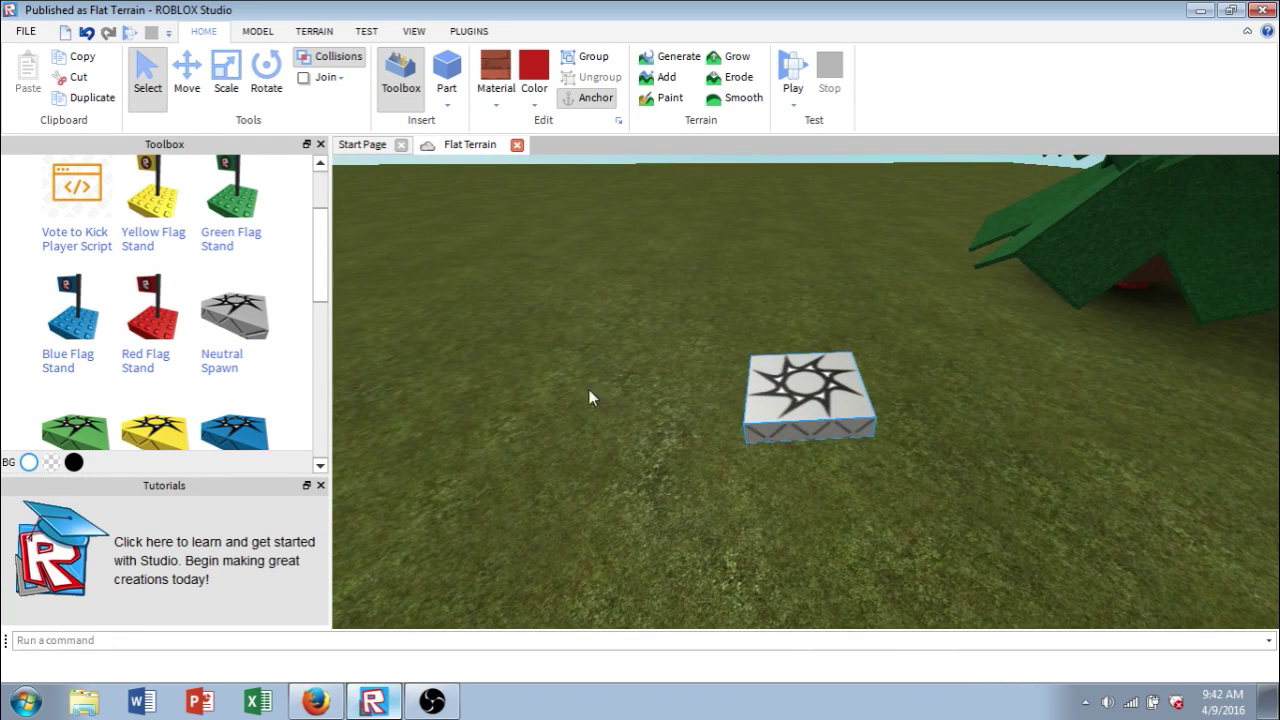
right_drag(638, 367, 638, 367)
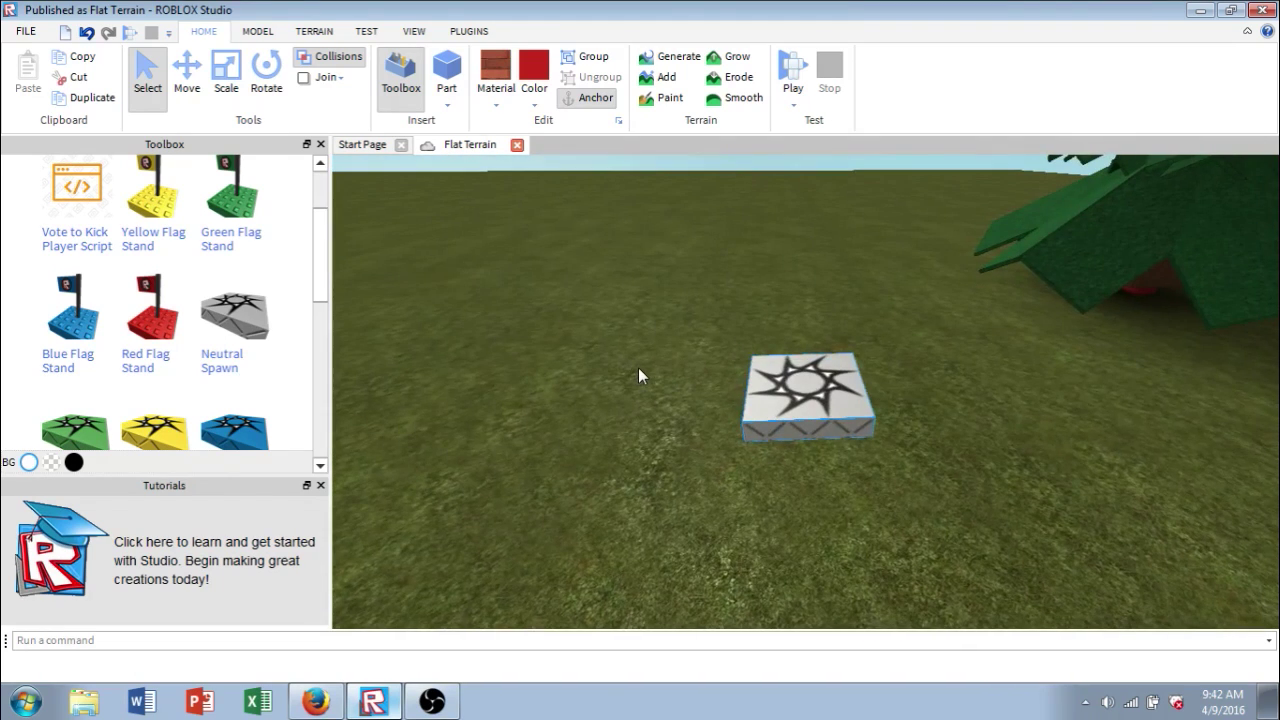
Start a play test, run the character forward off the spawn pad across the terrain and make it jump.
click(794, 72)
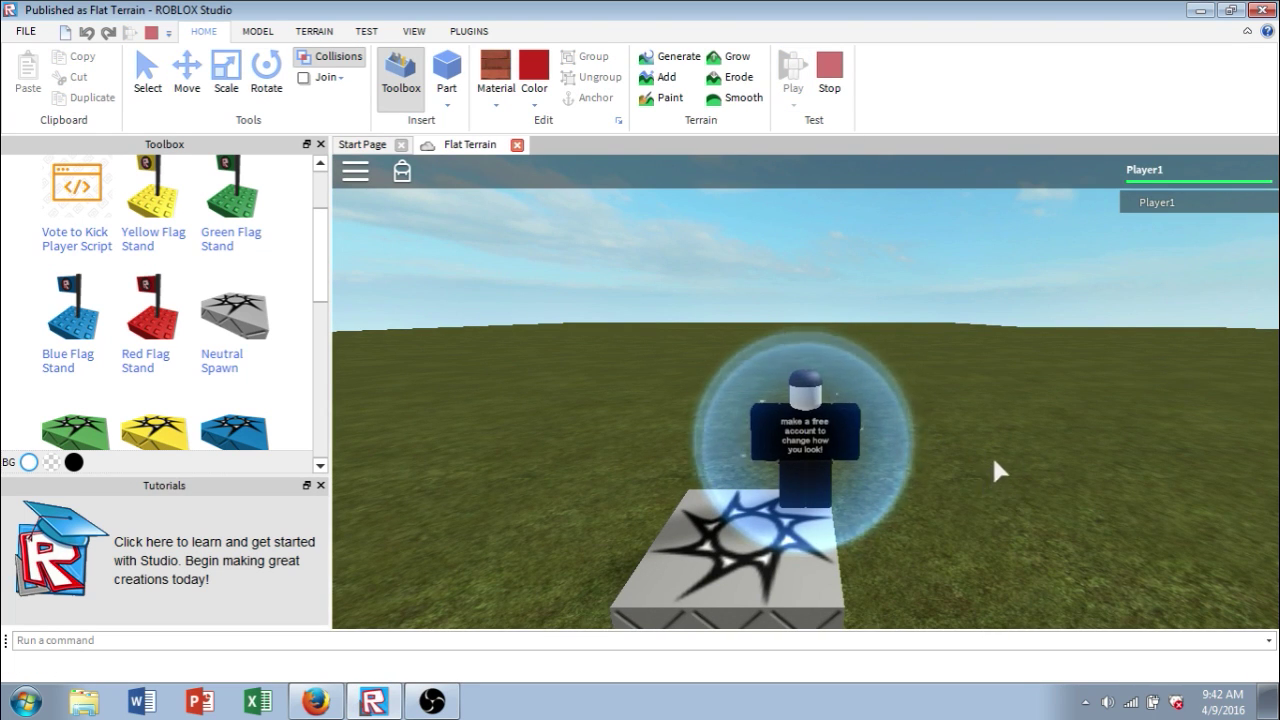
right_drag(999, 454, 997, 448)
key(a)
key(w)
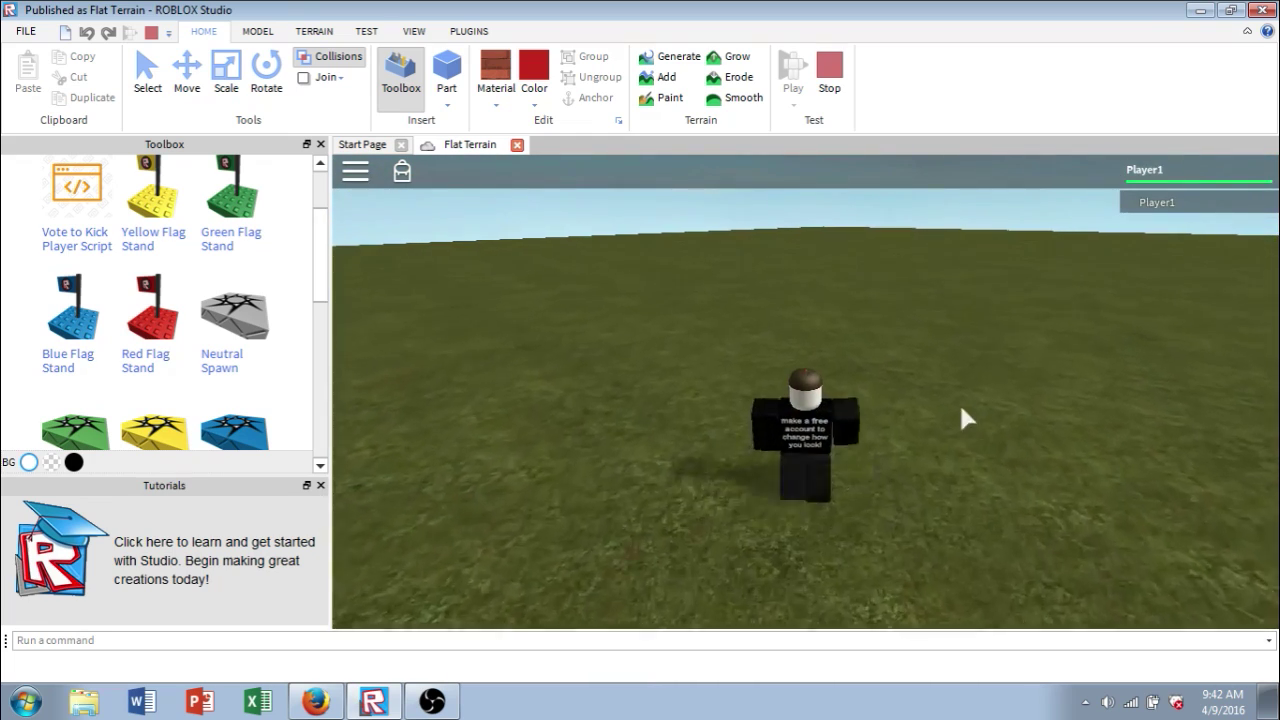
key(w)
right_drag(967, 407, 965, 402)
key(w)
key(w)
key(space)
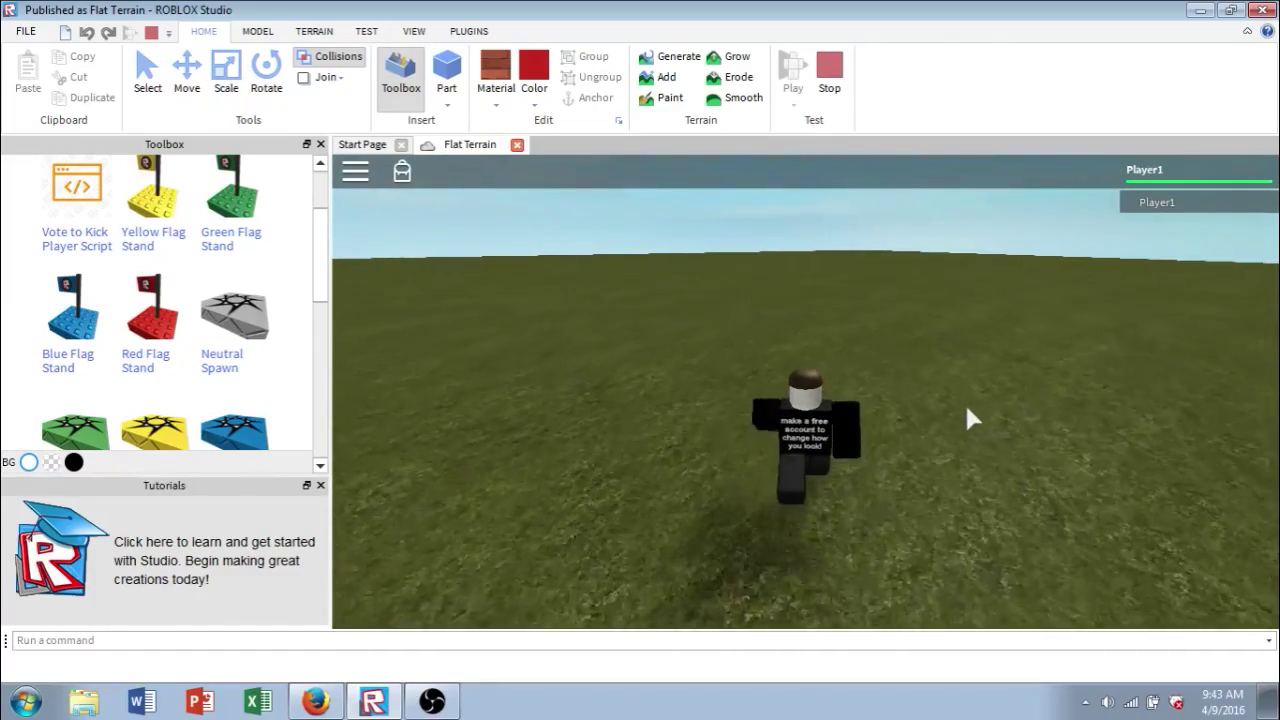
Move the character left, right, forward and backward, turning the camera to reach the Pine Tree.
key(a)
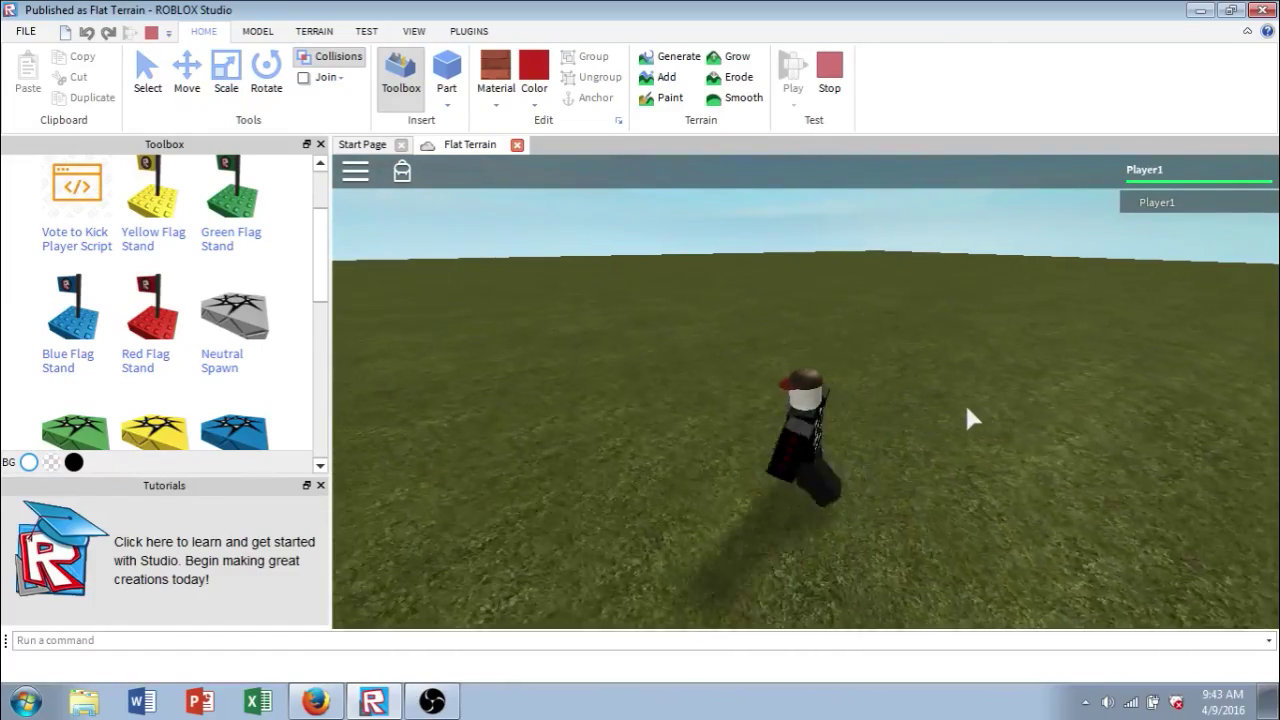
key(w)
key(s)
key(d)
right_drag(961, 406, 961, 406)
right_drag(869, 427, 869, 427)
key(w)
key(d)
right_drag(1085, 338, 1122, 320)
key(s)
key(w)
key(s)
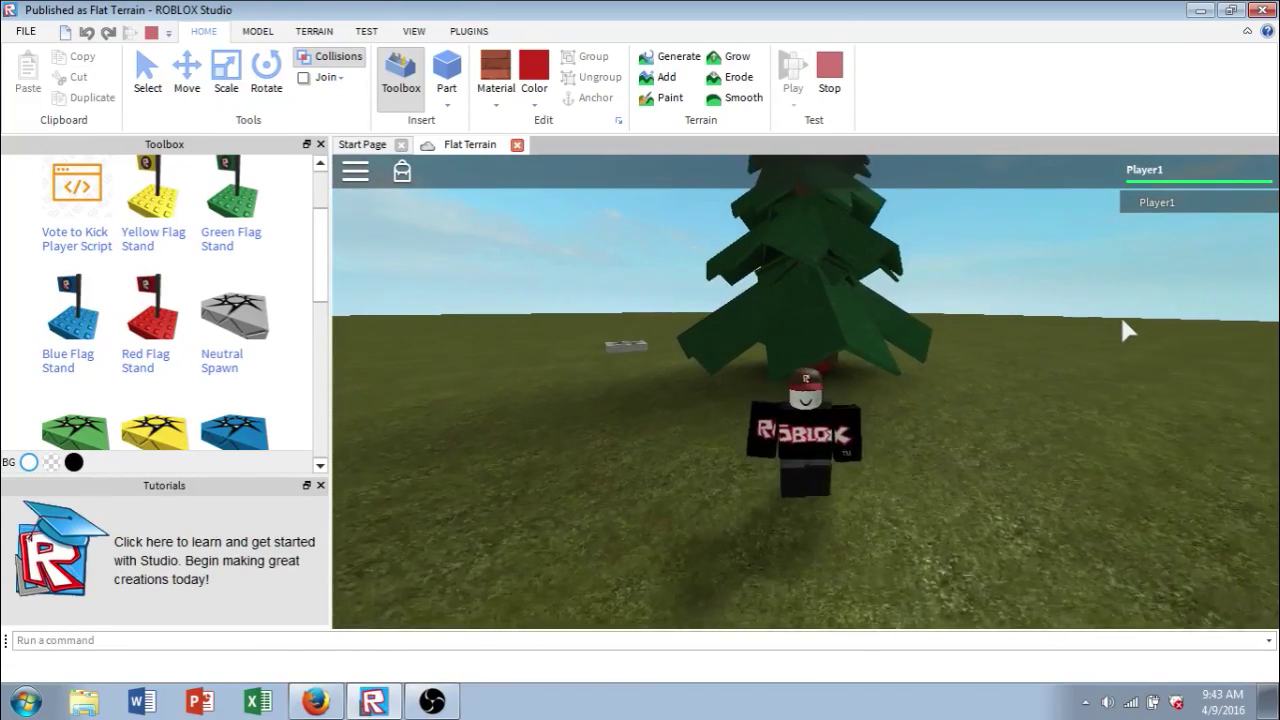
Move the character a little further near the Pine Tree and stop the play test.
key(d)
key(w)
scroll(1123, 331, up, 1)
click(835, 71)
click(830, 68)
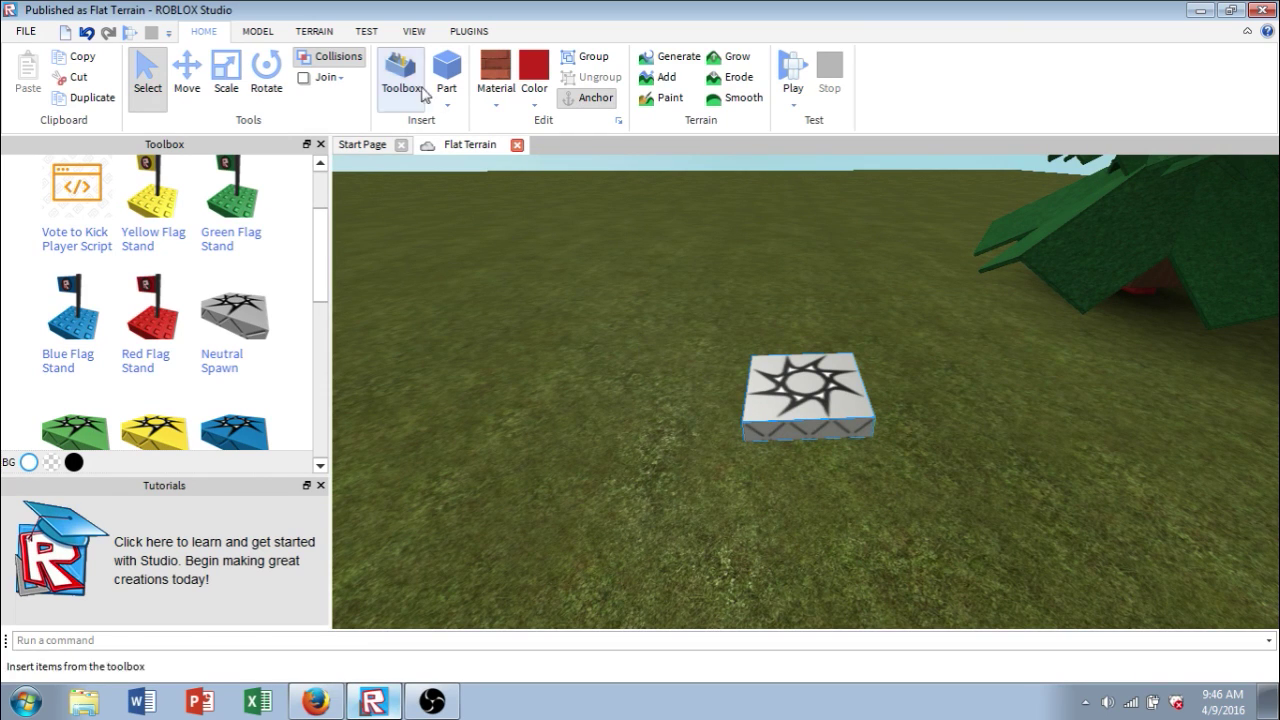
Show the Game Explorer, Properties and Explorer windows in the workspace layout.
click(413, 32)
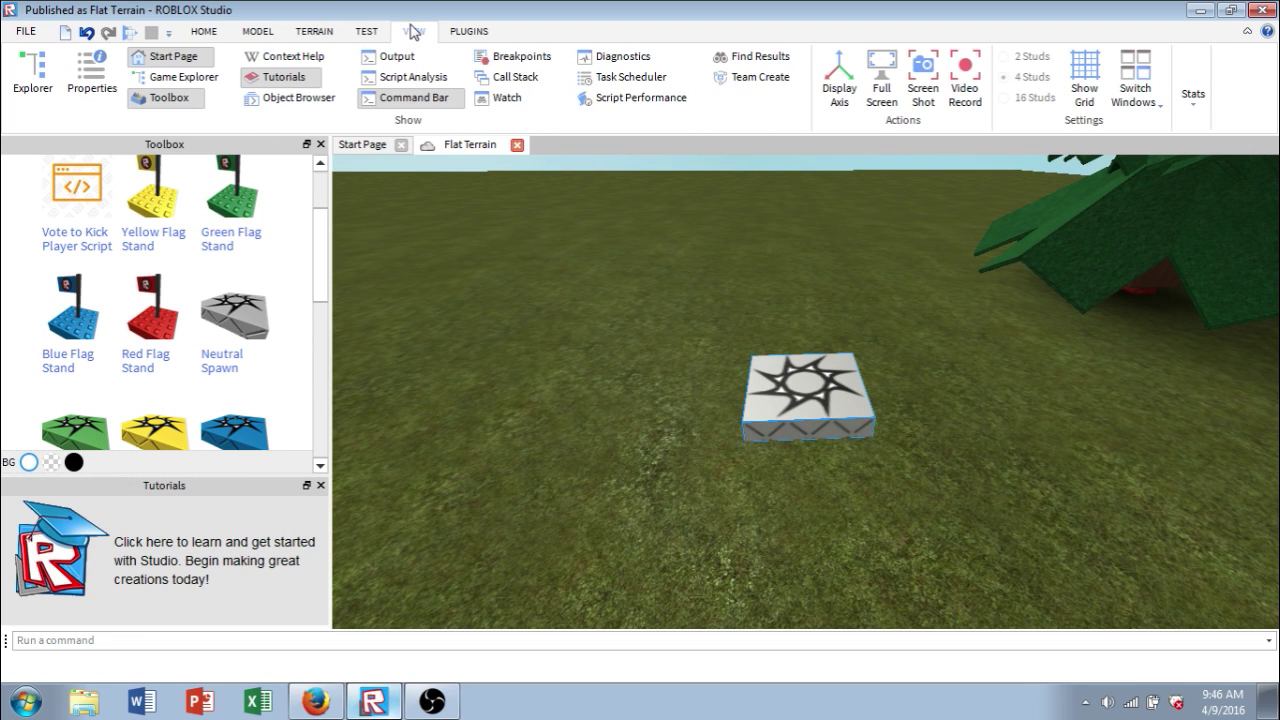
click(184, 78)
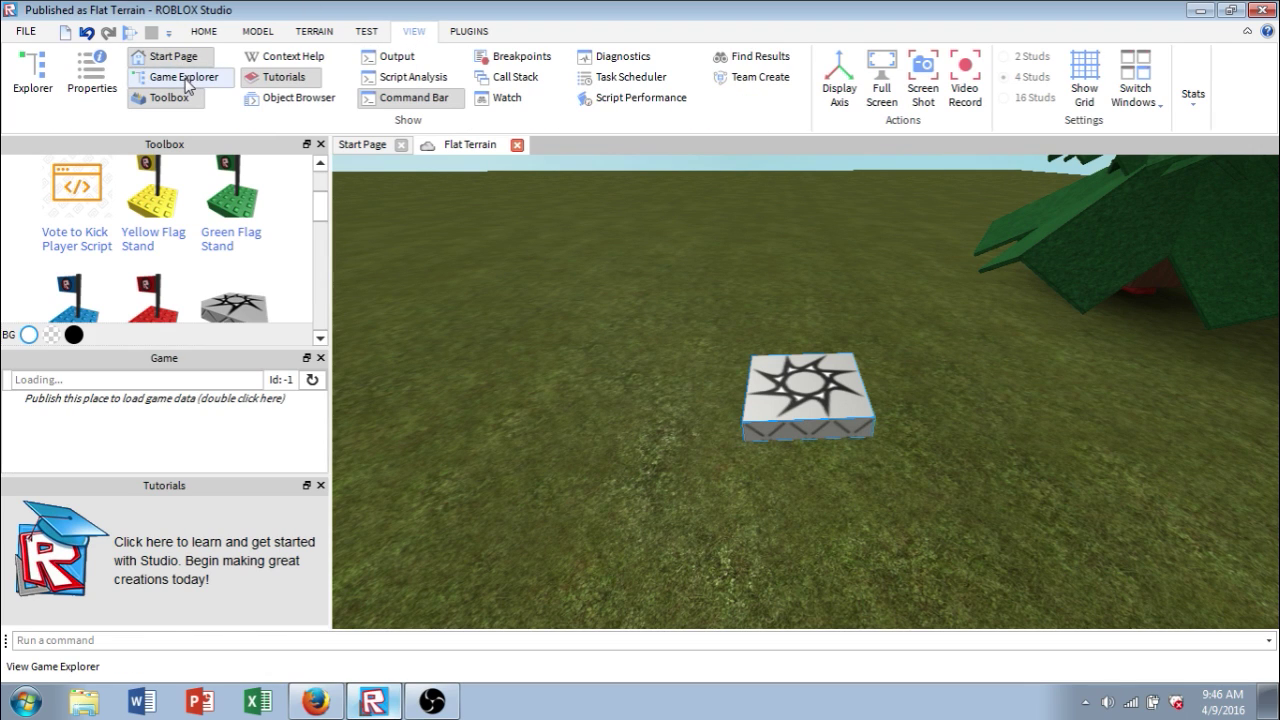
click(110, 84)
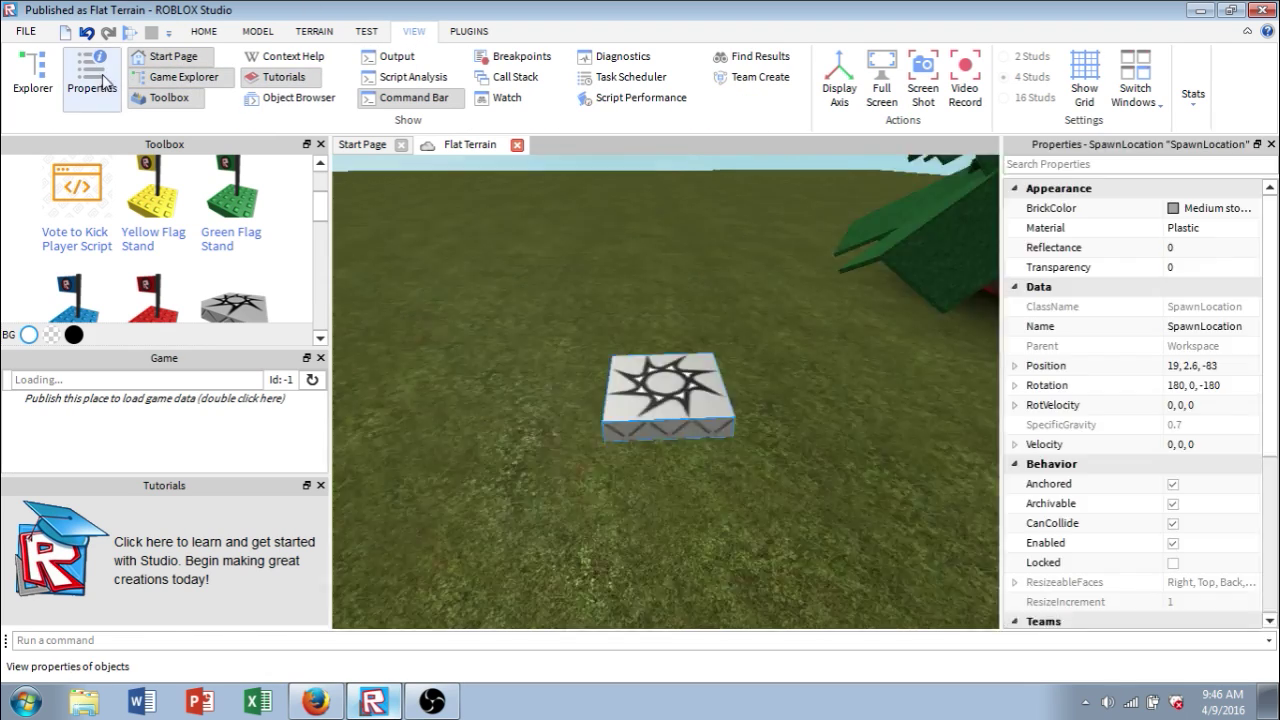
click(33, 82)
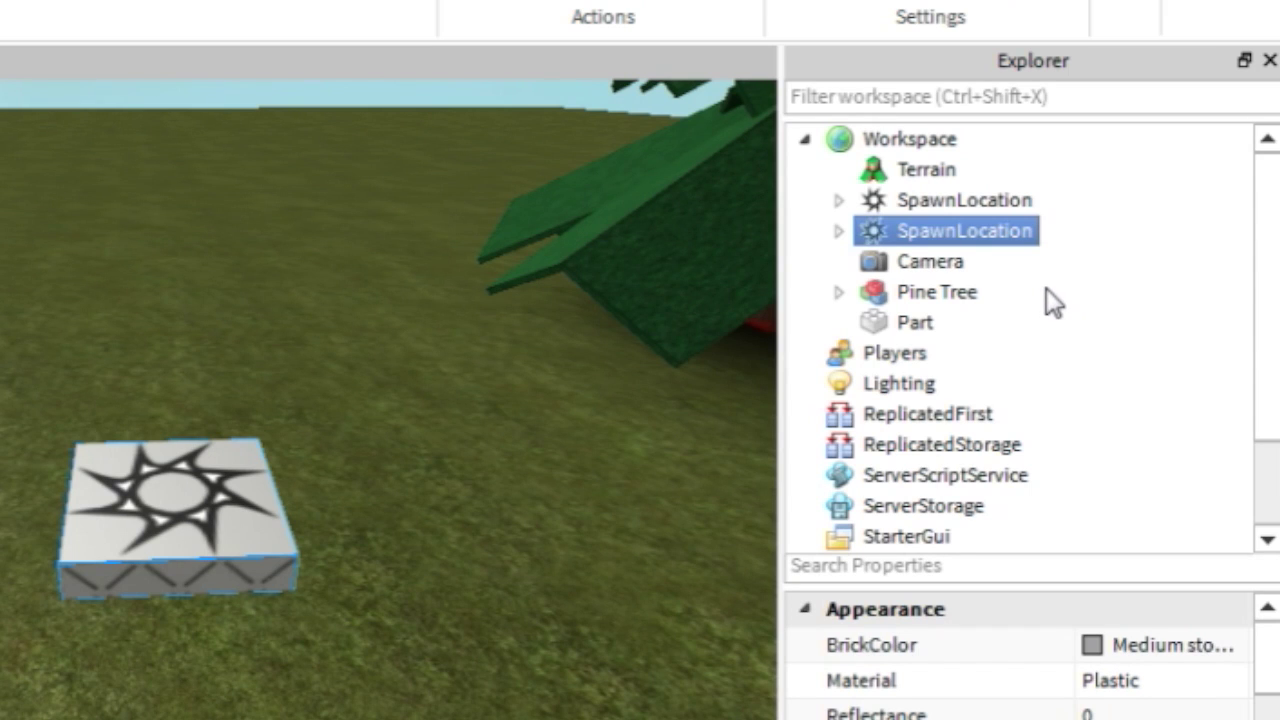
Expand the Pine Tree model in the Explorer to examine its Leaves parts, collapse it and select the whole model.
click(838, 292)
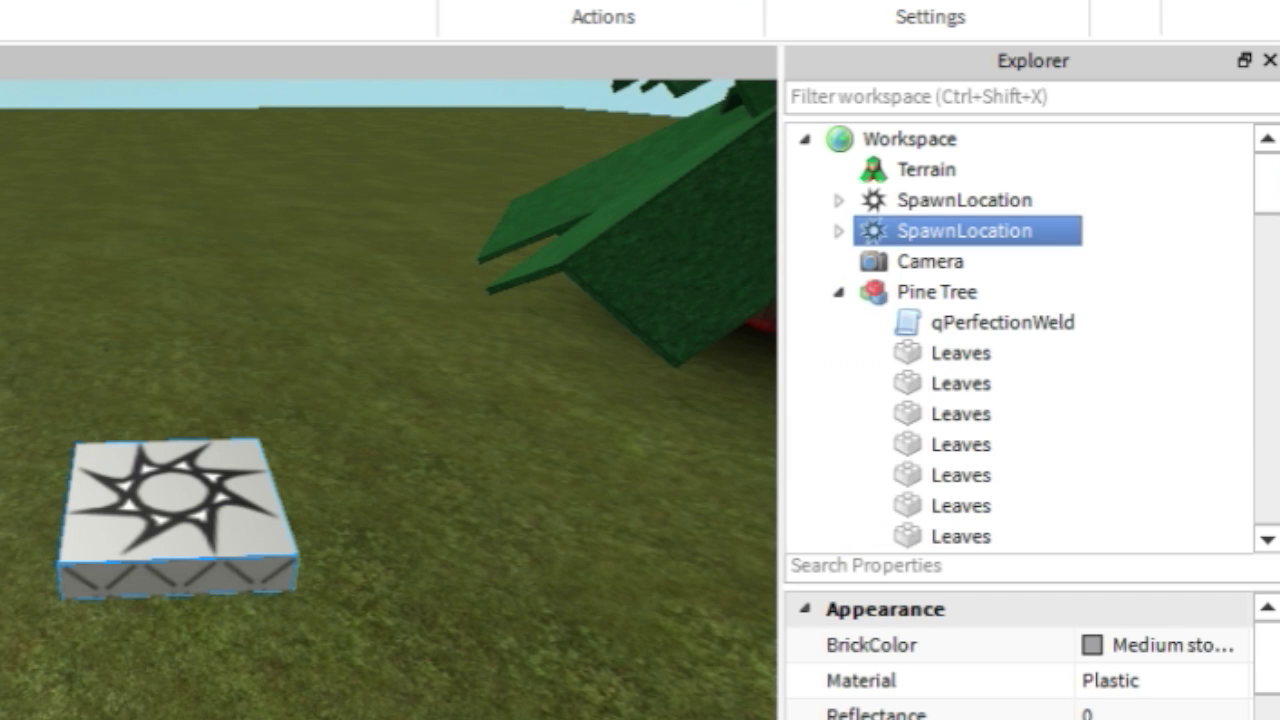
mouse_move(1272, 195)
mouse_down()
mouse_move(1276, 206)
mouse_move(1234, 234)
mouse_move(1275, 179)
mouse_up()
click(975, 234)
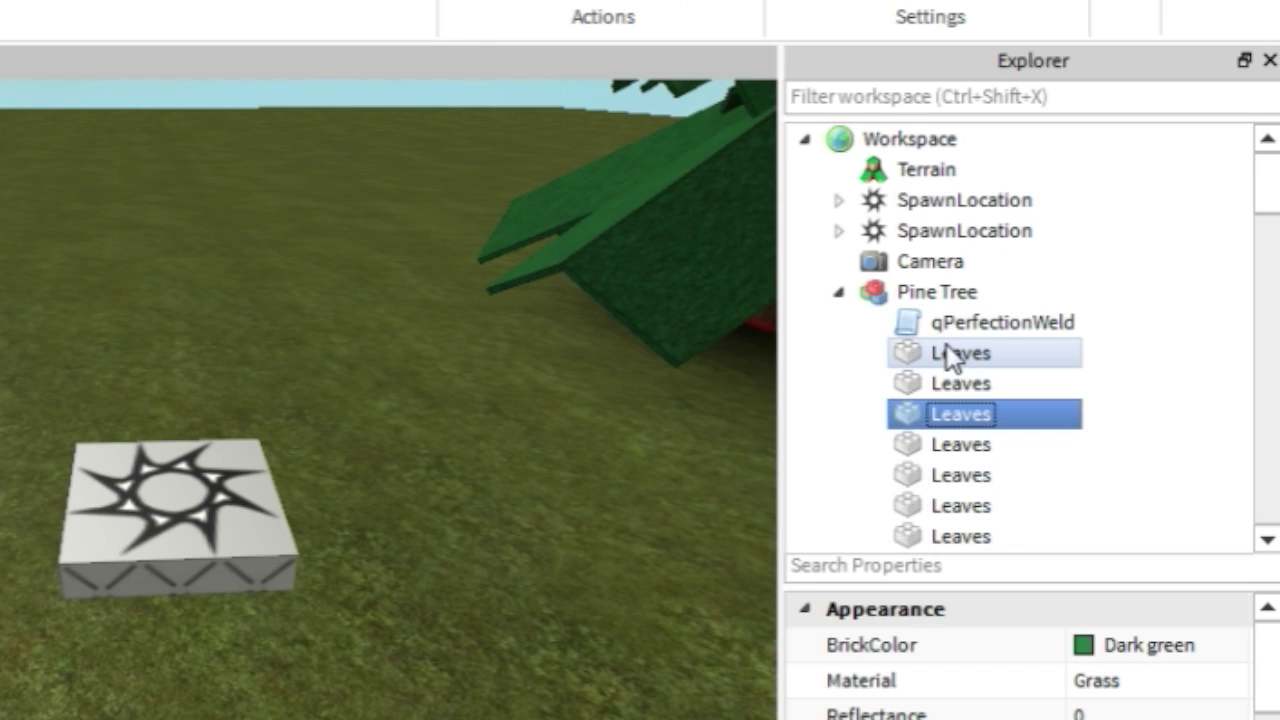
click(840, 293)
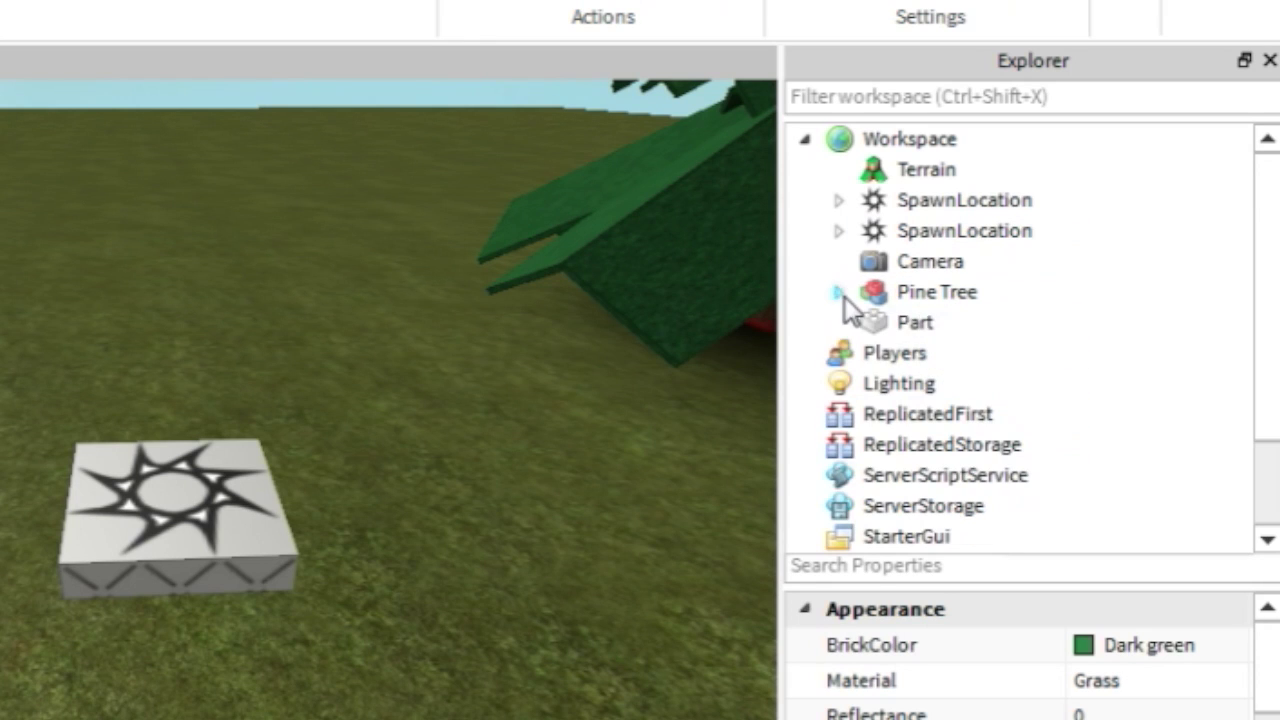
click(918, 296)
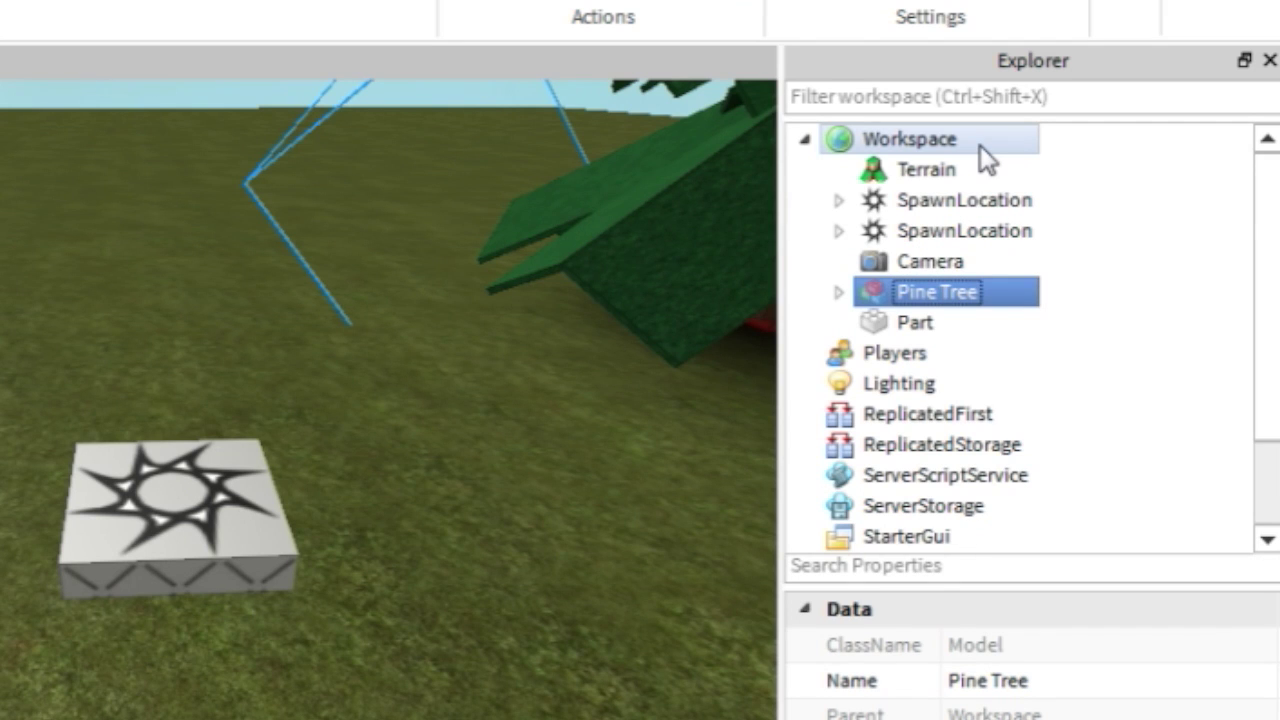
Go through the Players, Lighting, ReplicatedFirst, ReplicatedStorage, ServerScriptService and ServerStorage entries in the Explorer one by one.
click(912, 350)
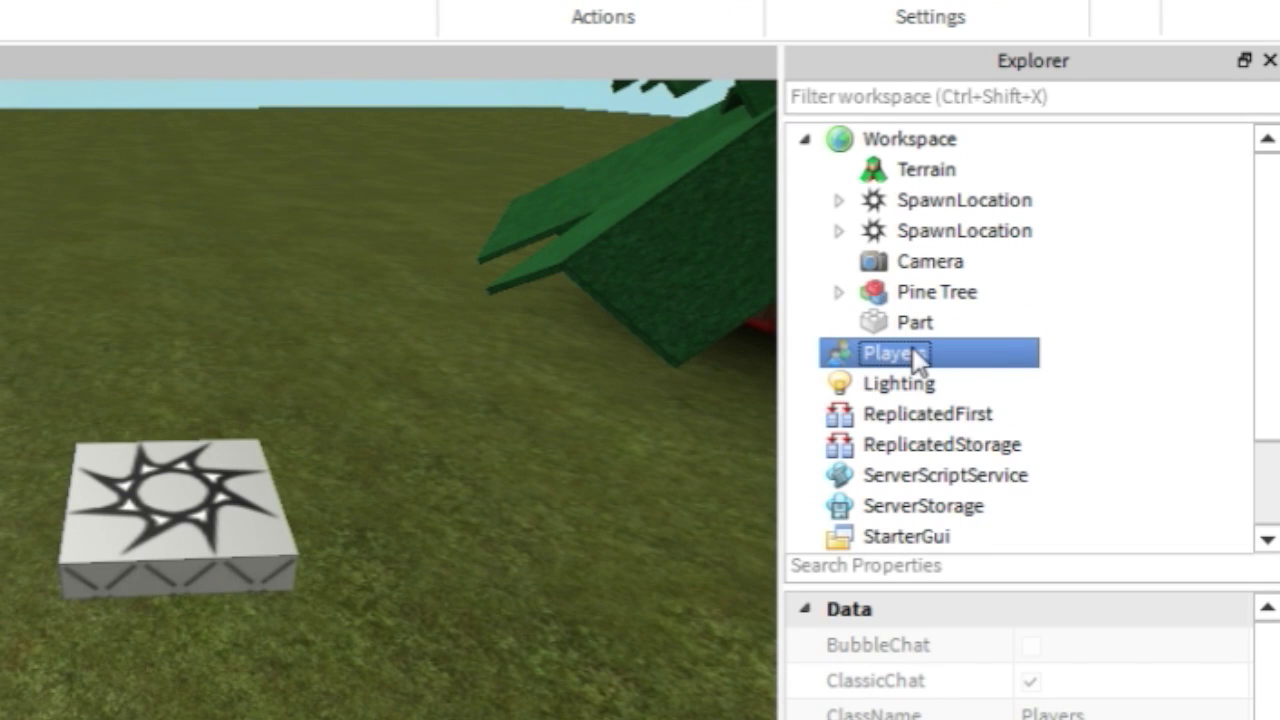
click(914, 388)
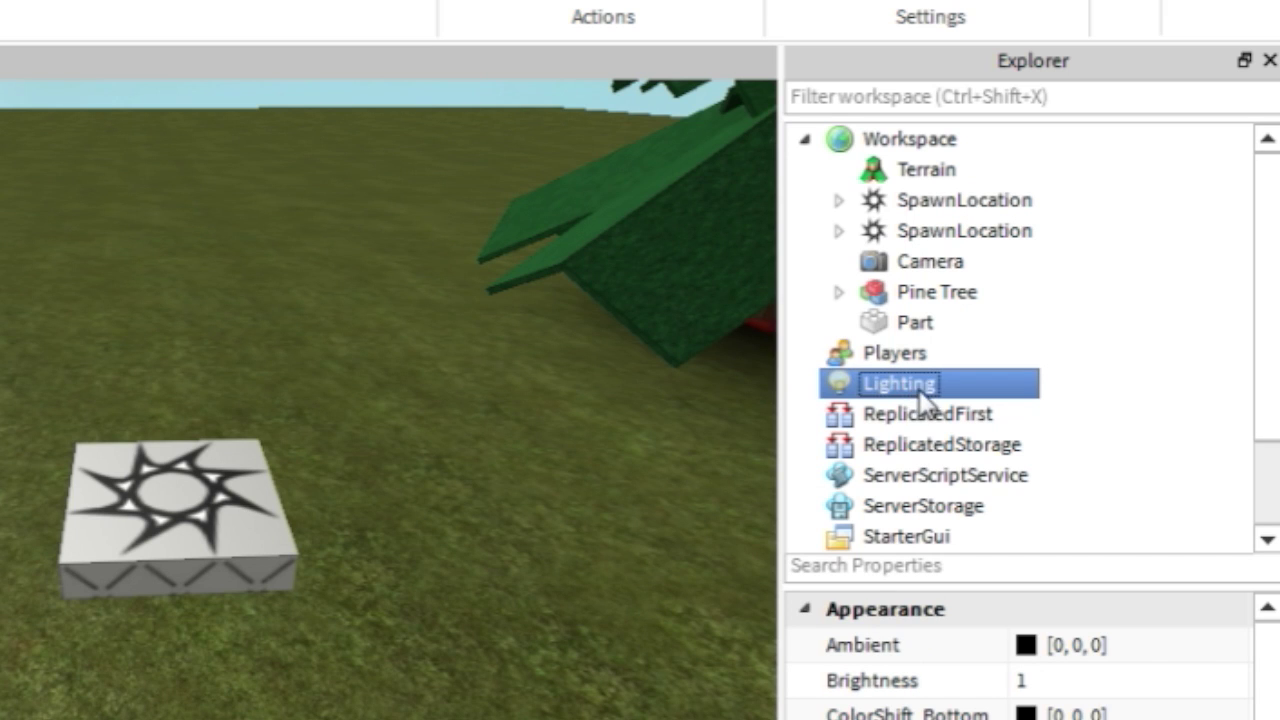
click(933, 420)
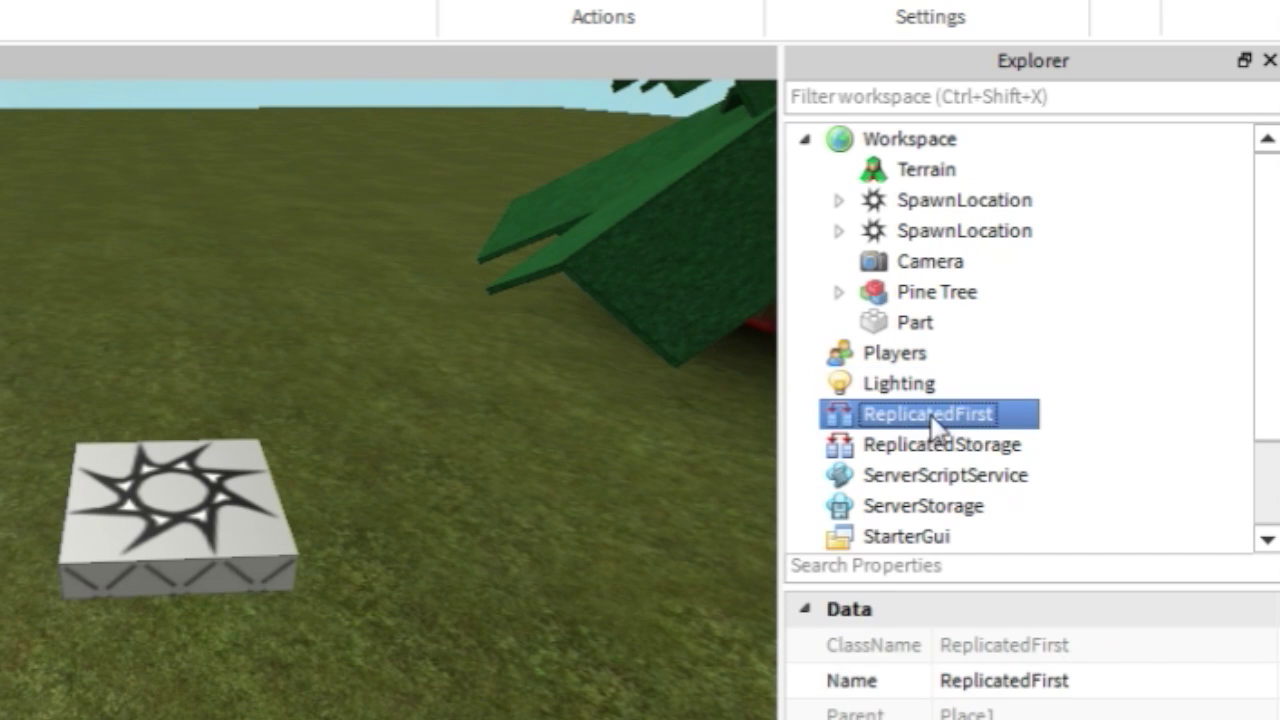
click(1004, 450)
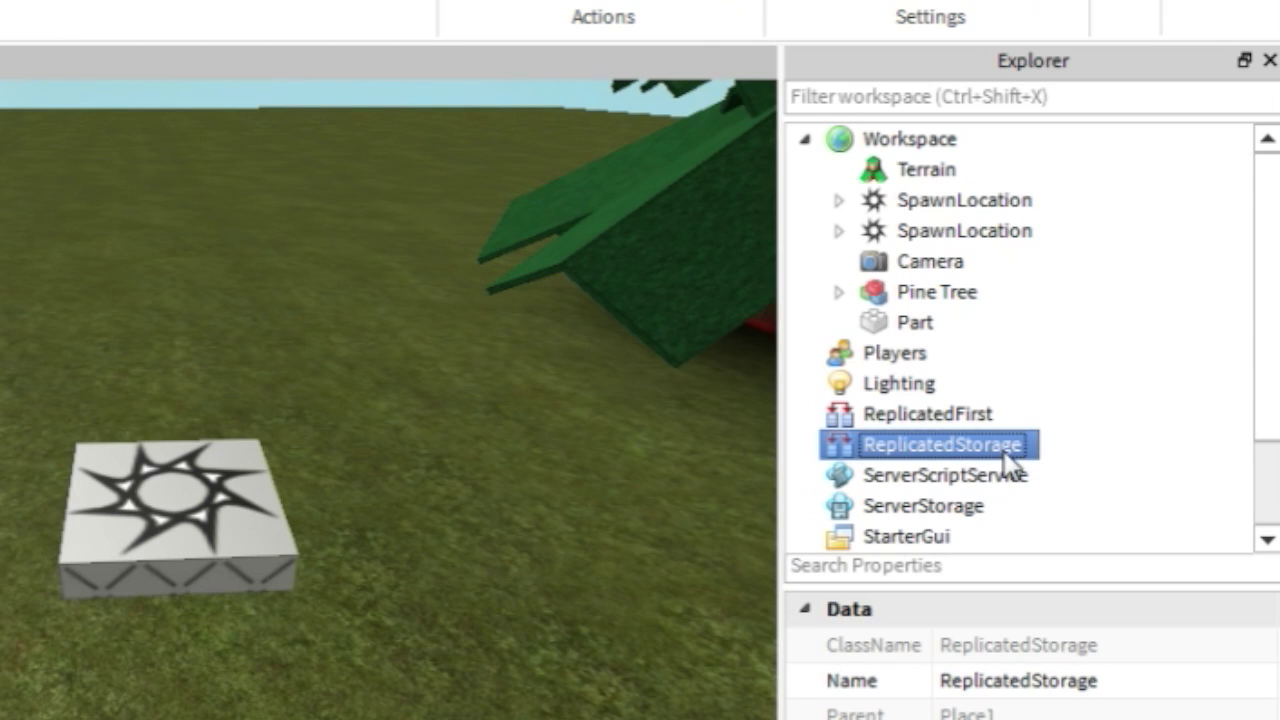
click(1002, 477)
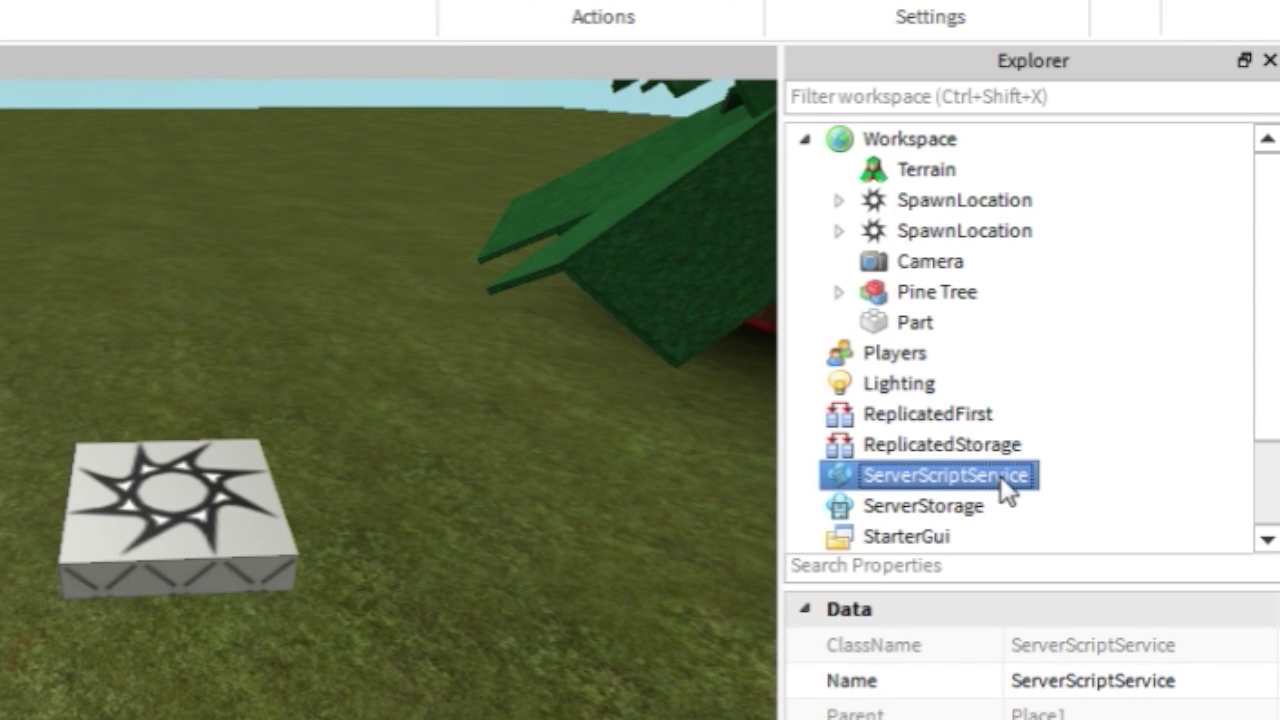
click(990, 505)
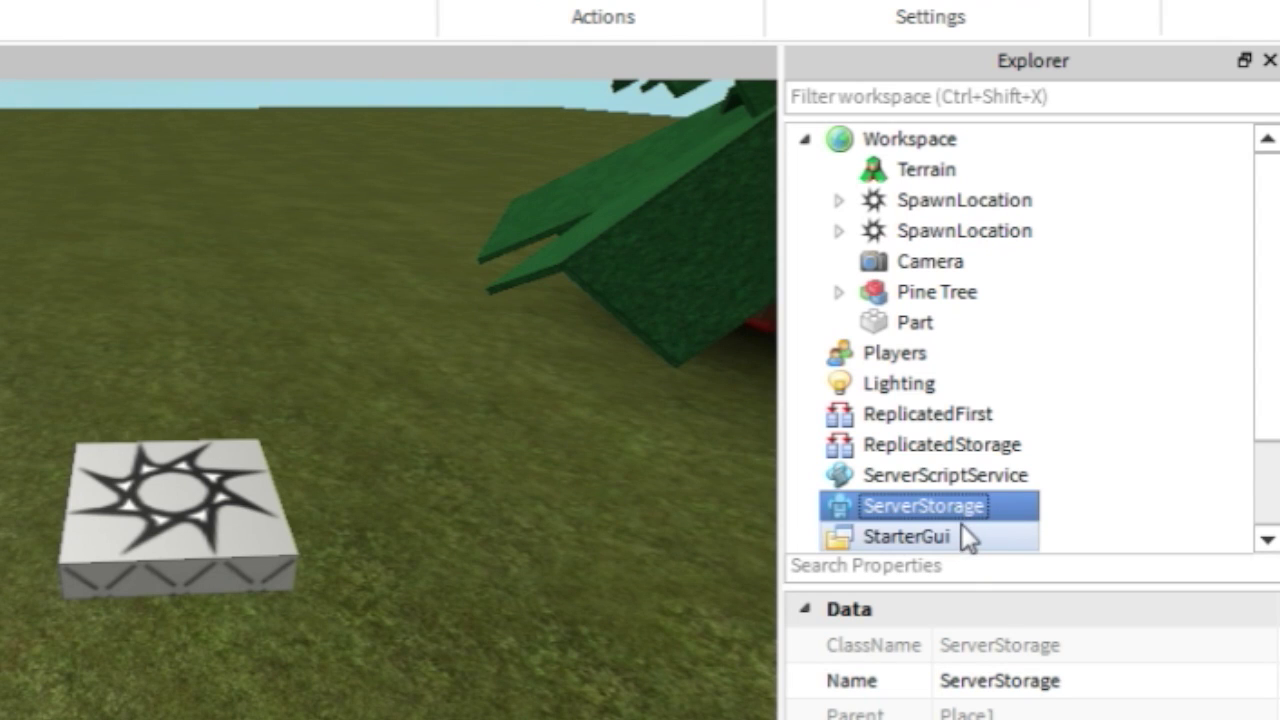
Go through the StarterGui, StarterPack, StarterPlayer and Soundscape entries in the Explorer one by one.
click(961, 523)
scroll(924, 432, down, 2)
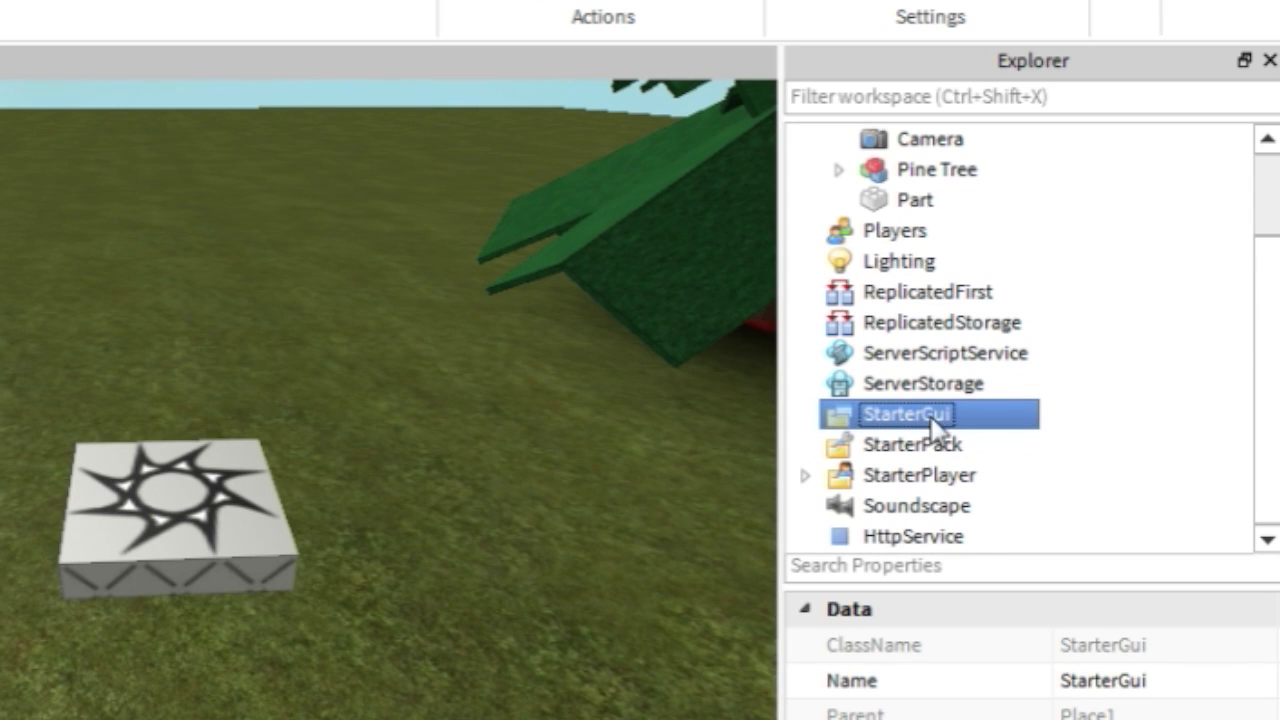
click(940, 452)
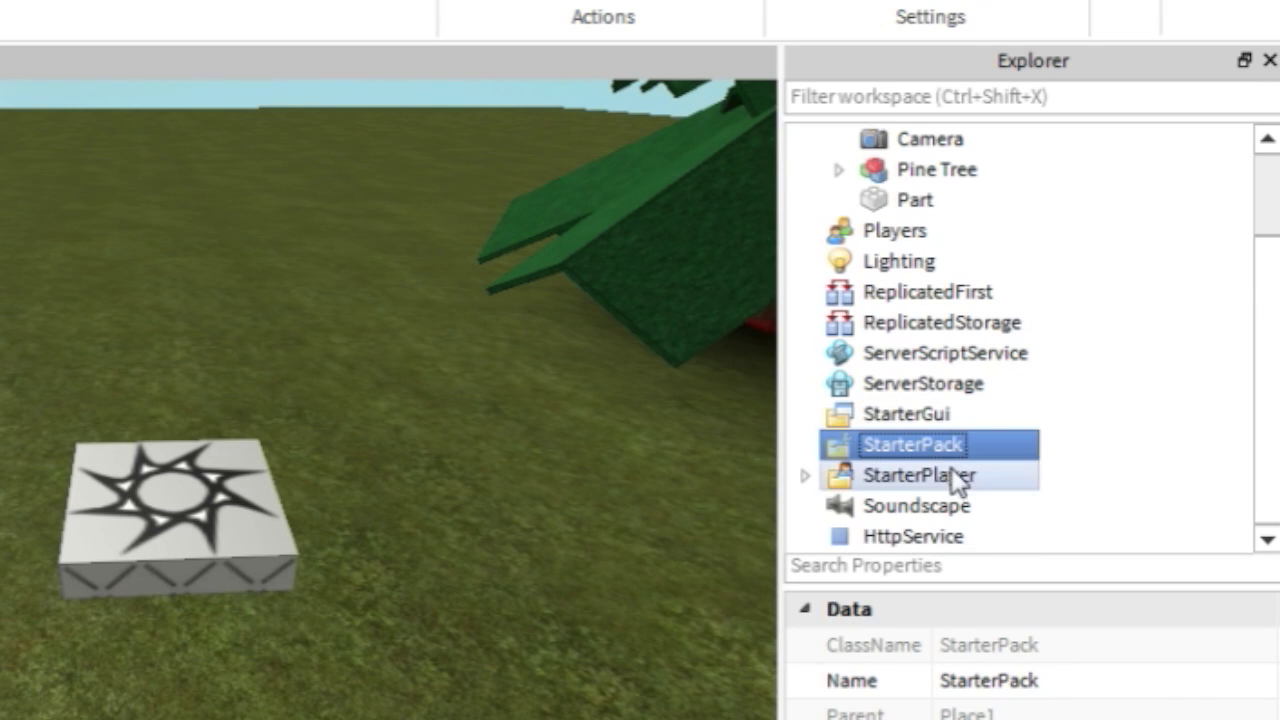
click(952, 477)
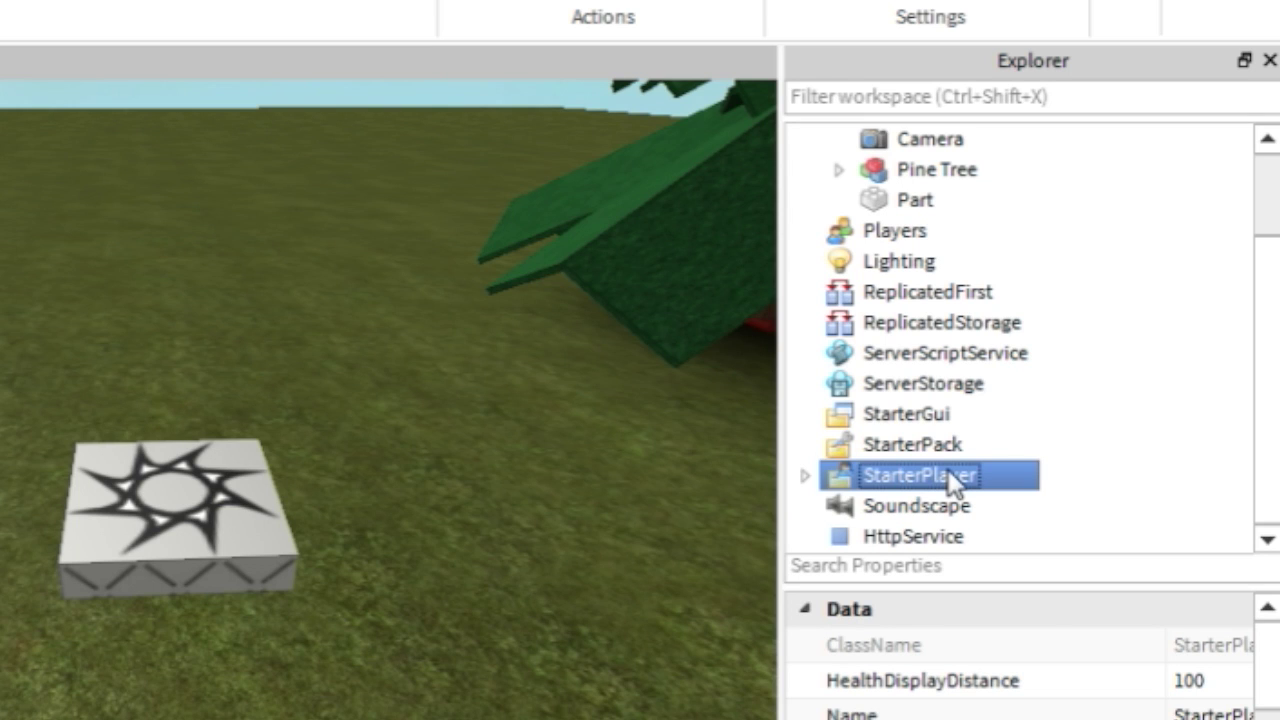
click(1020, 505)
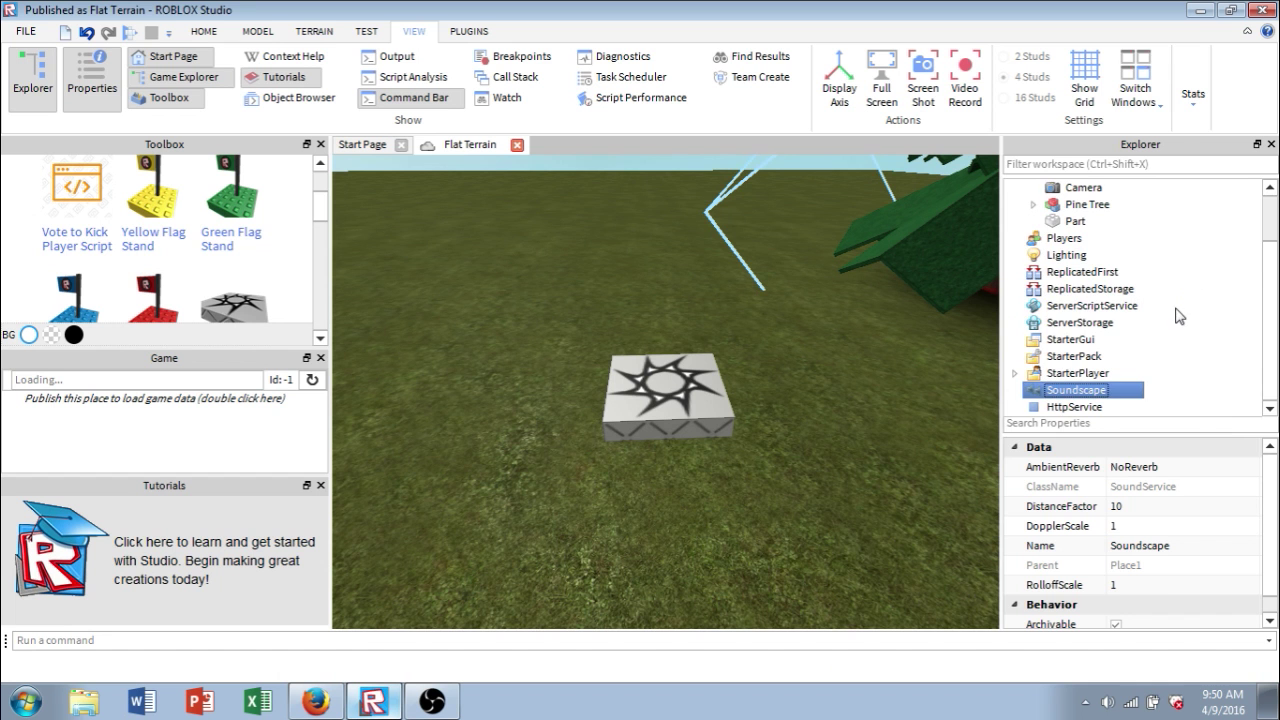
Select the red brick Part beneath the Pine Tree, focus the camera on it and open its options in the Explorer.
scroll(1069, 377, up, 2)
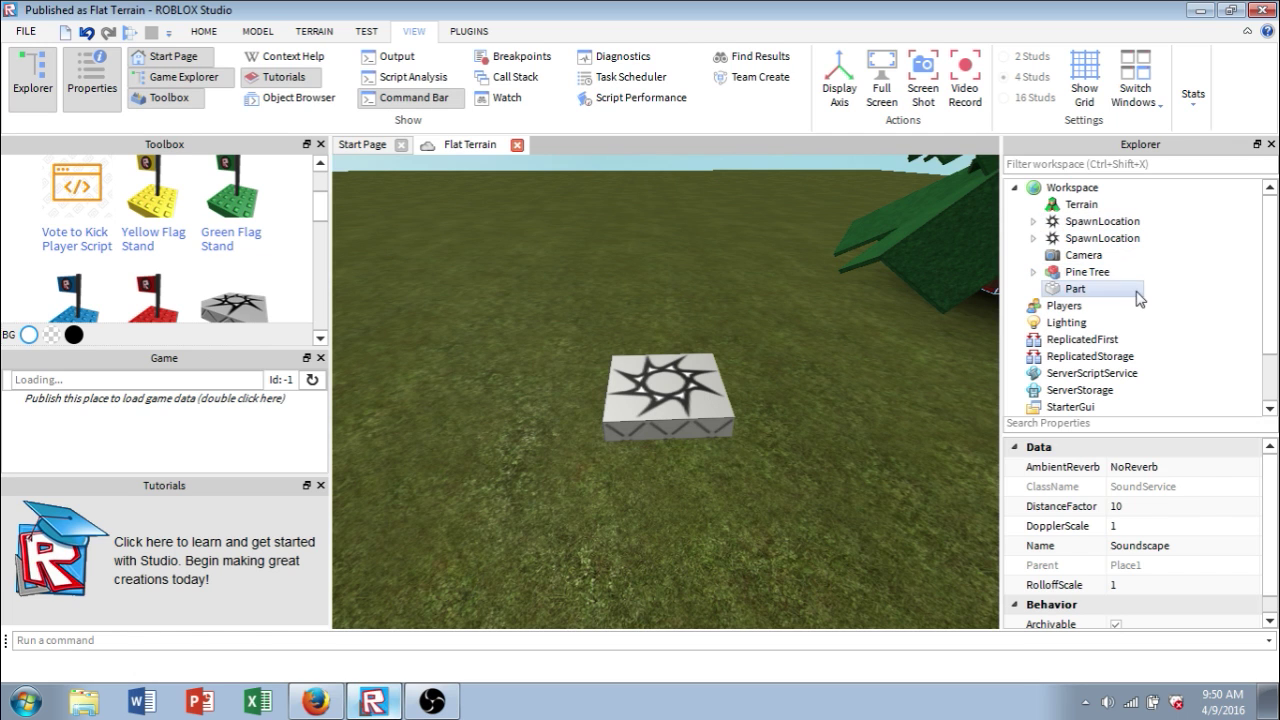
click(1088, 292)
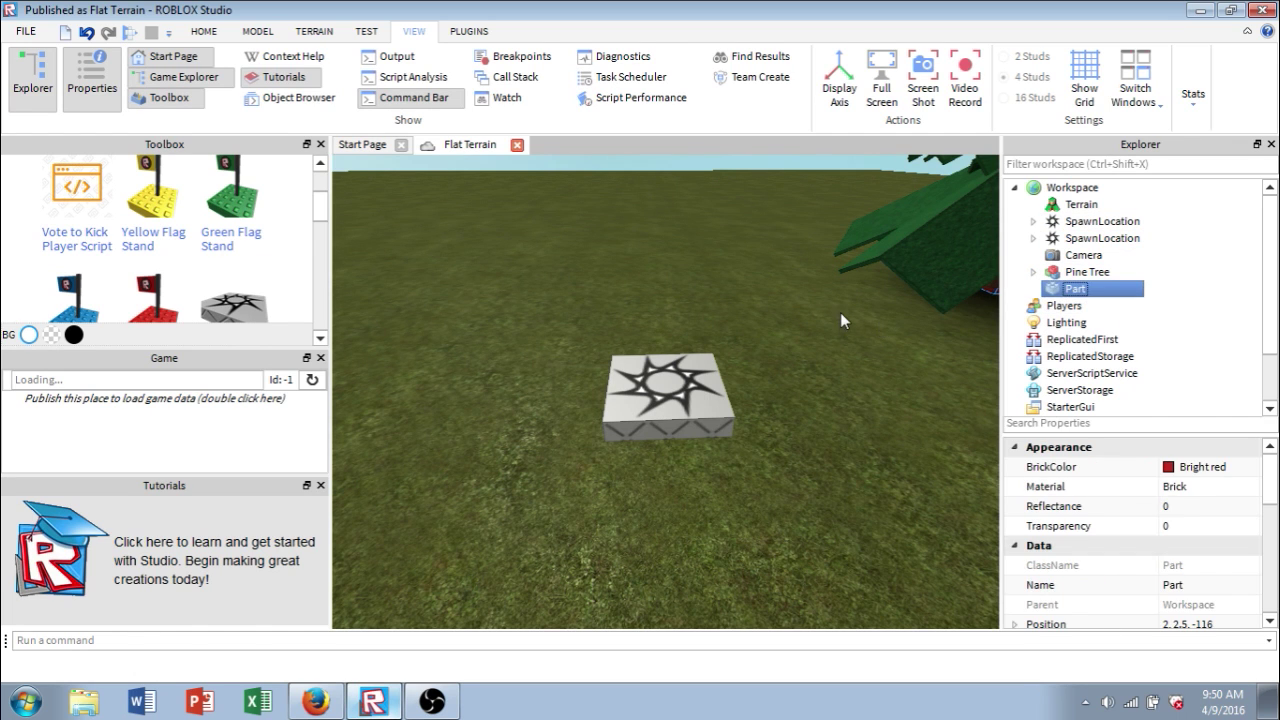
right_drag(827, 300, 827, 299)
click(560, 240)
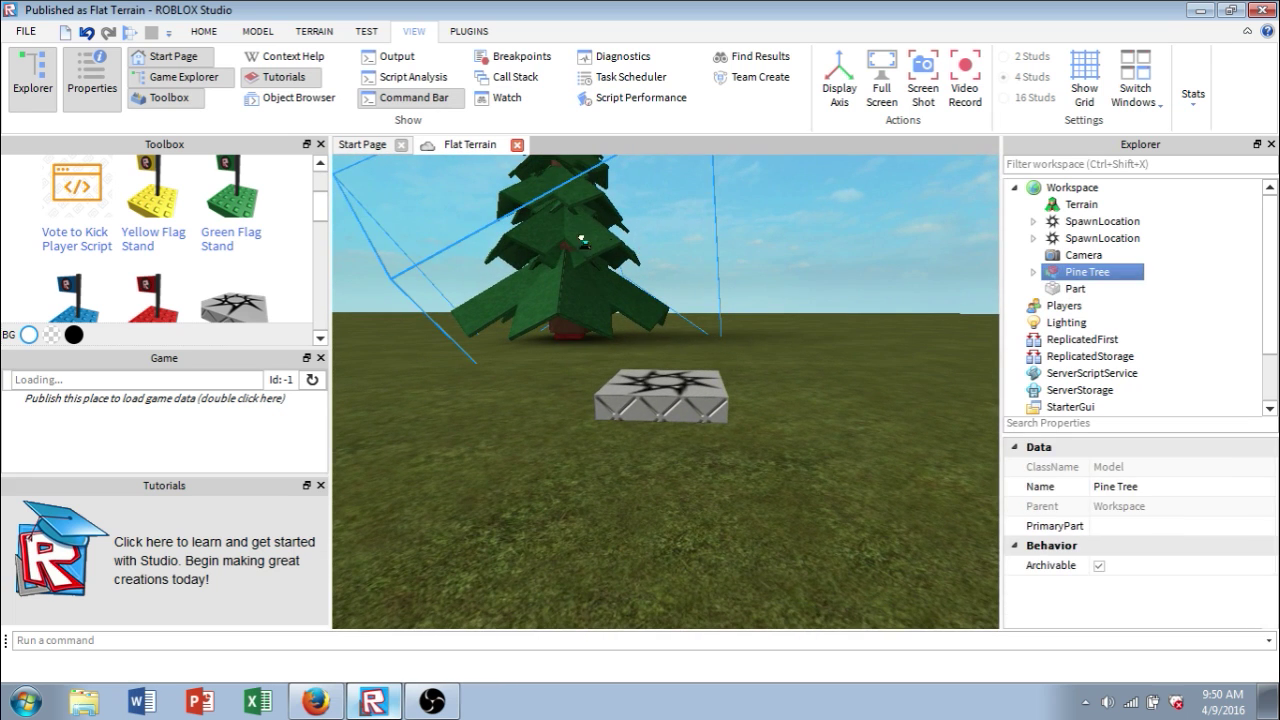
click(561, 324)
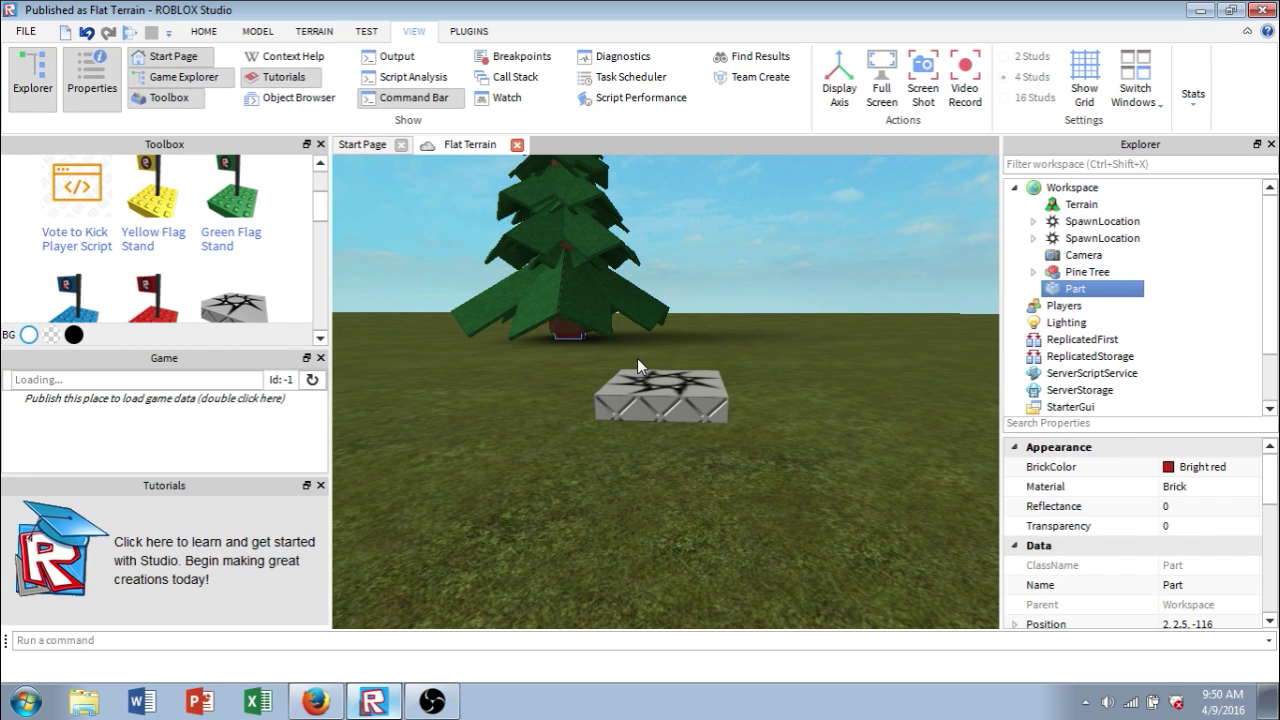
key(f)
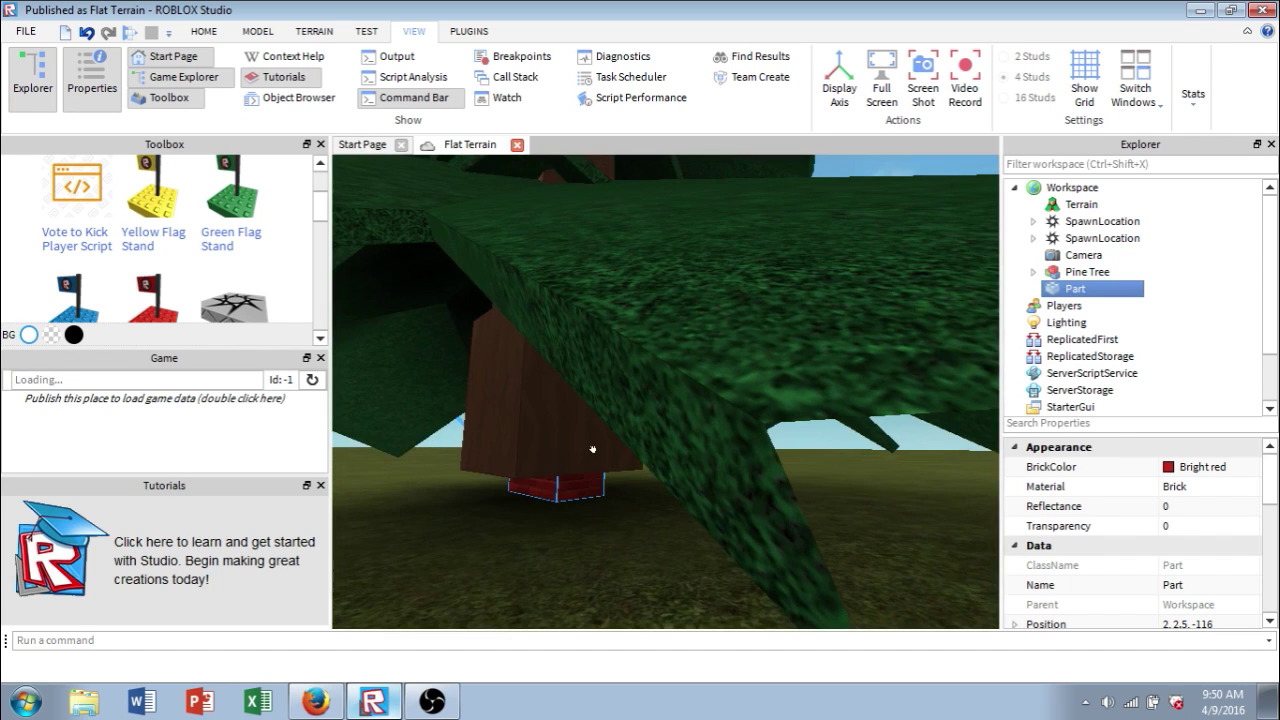
right_click(1075, 290)
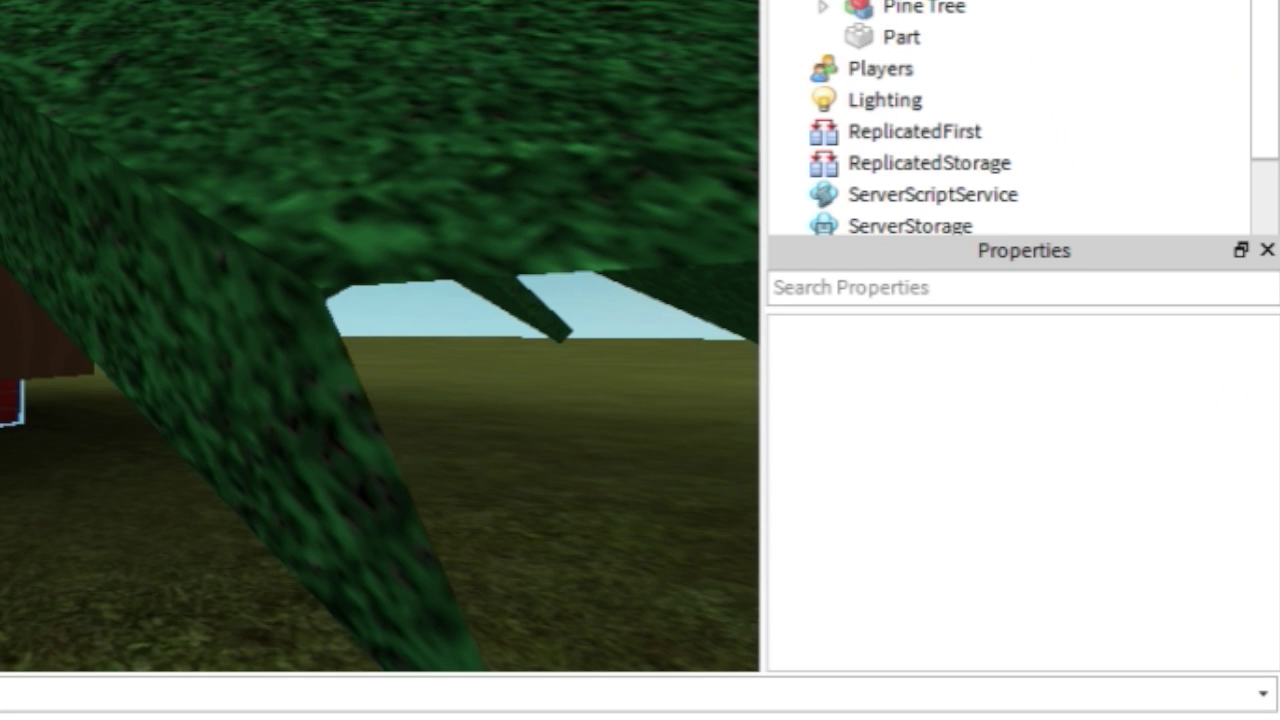
Move the red brick Part out from beneath the Pine Tree onto open ground at position 34, 3.5, -121.
click(572, 488)
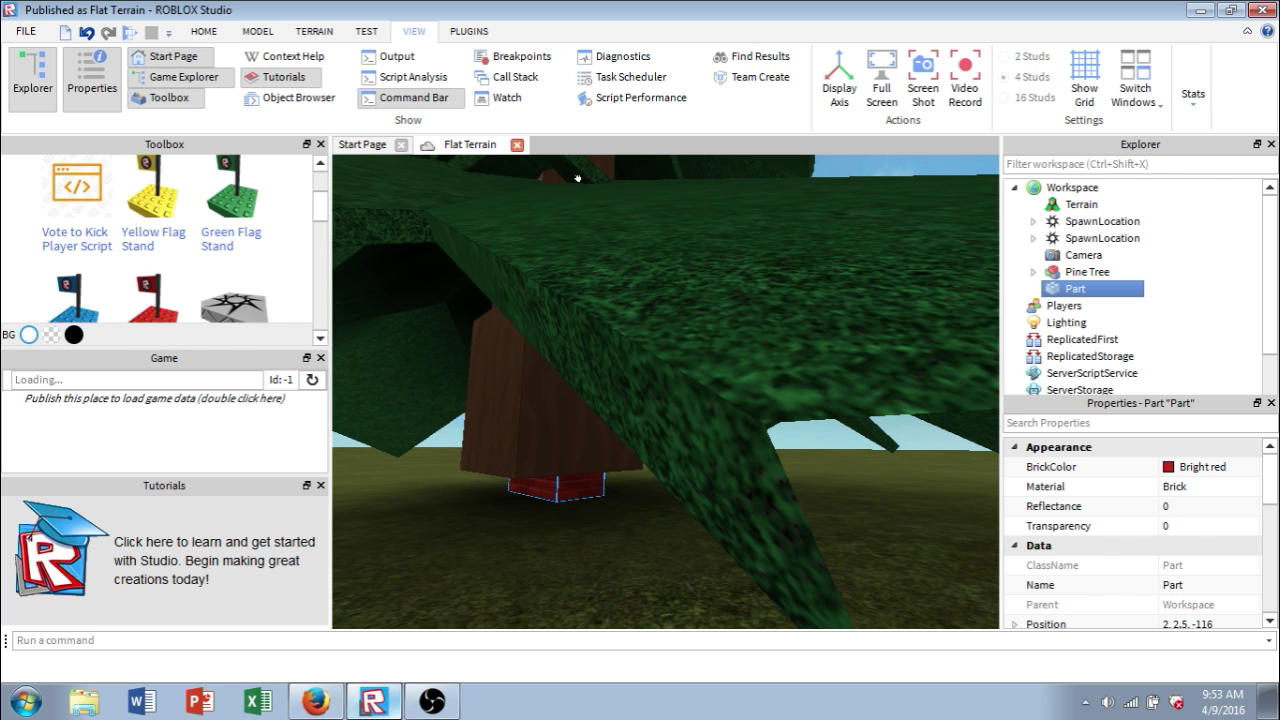
click(258, 31)
right_drag(658, 428, 642, 411)
scroll(642, 411, down, 2)
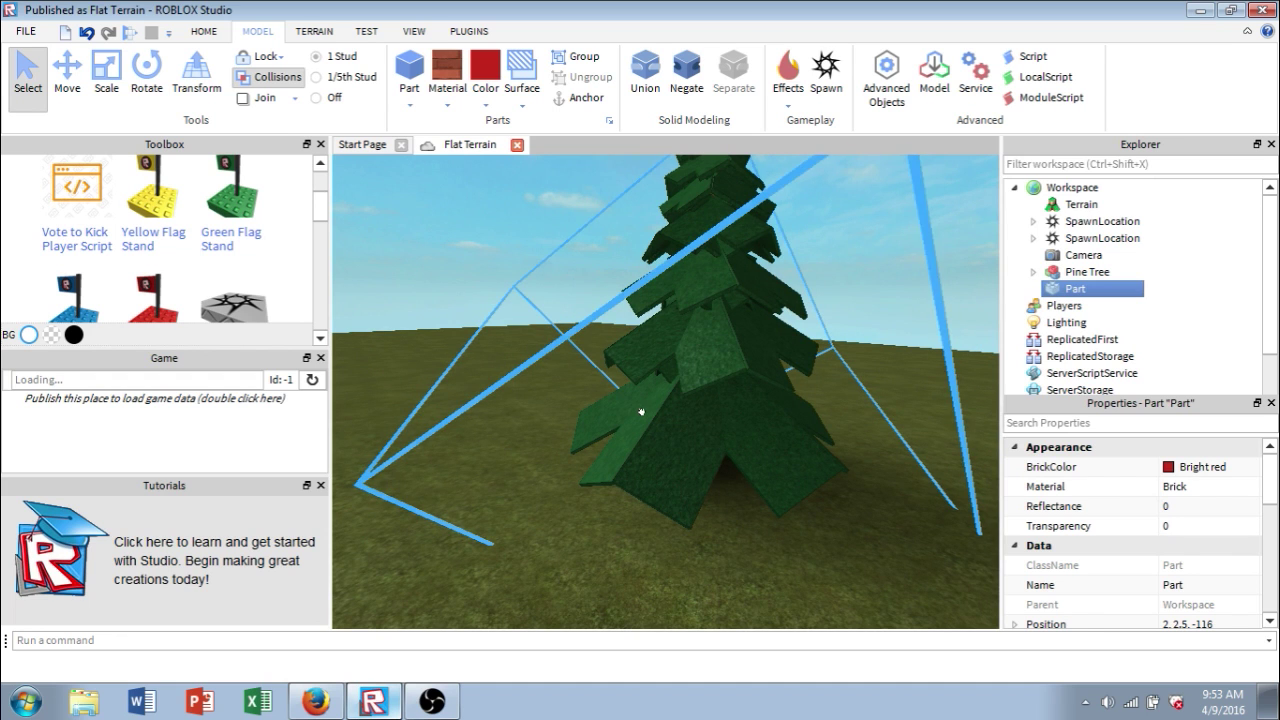
right_drag(642, 412, 642, 414)
scroll(655, 447, down, 3)
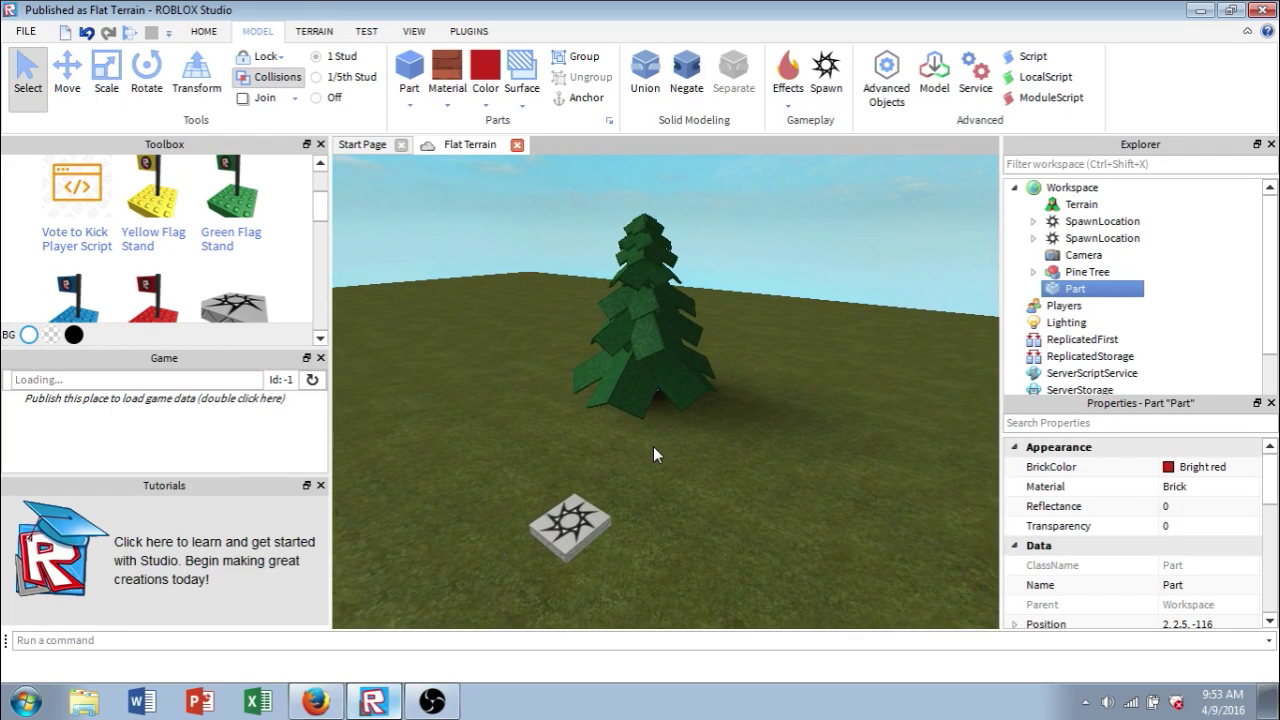
scroll(655, 455, up, 3)
scroll(664, 452, up, 5)
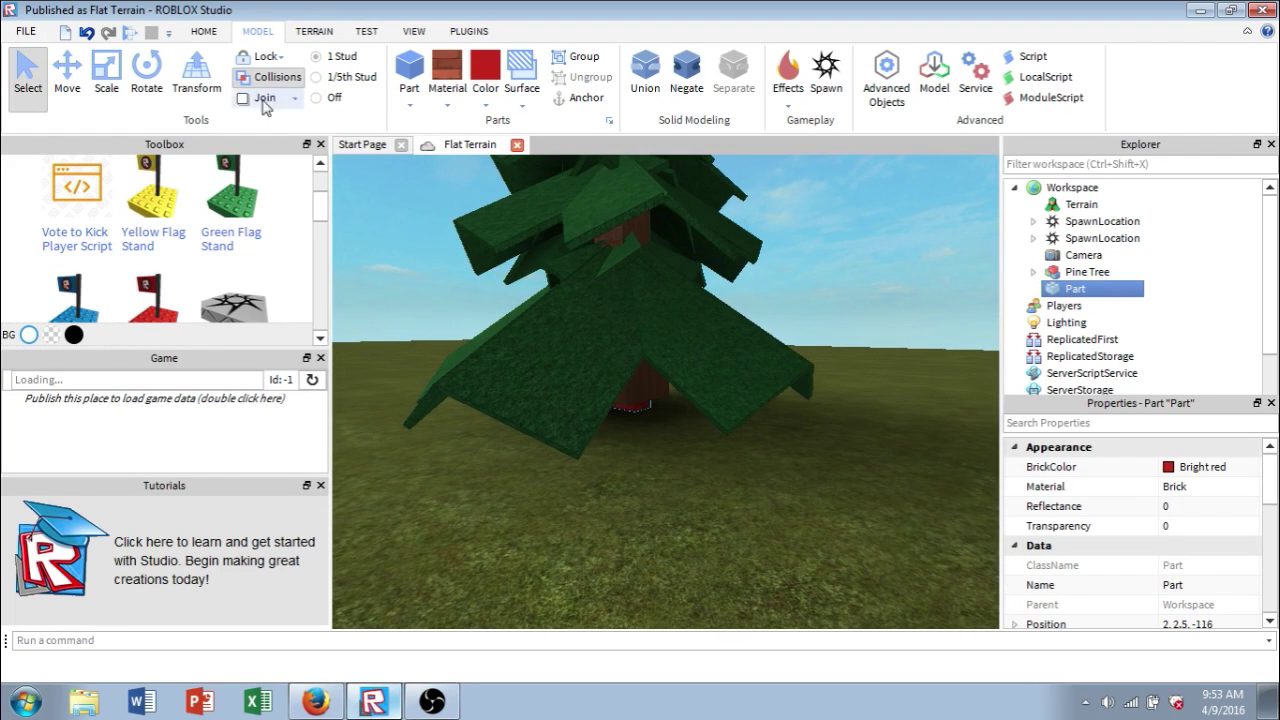
click(66, 80)
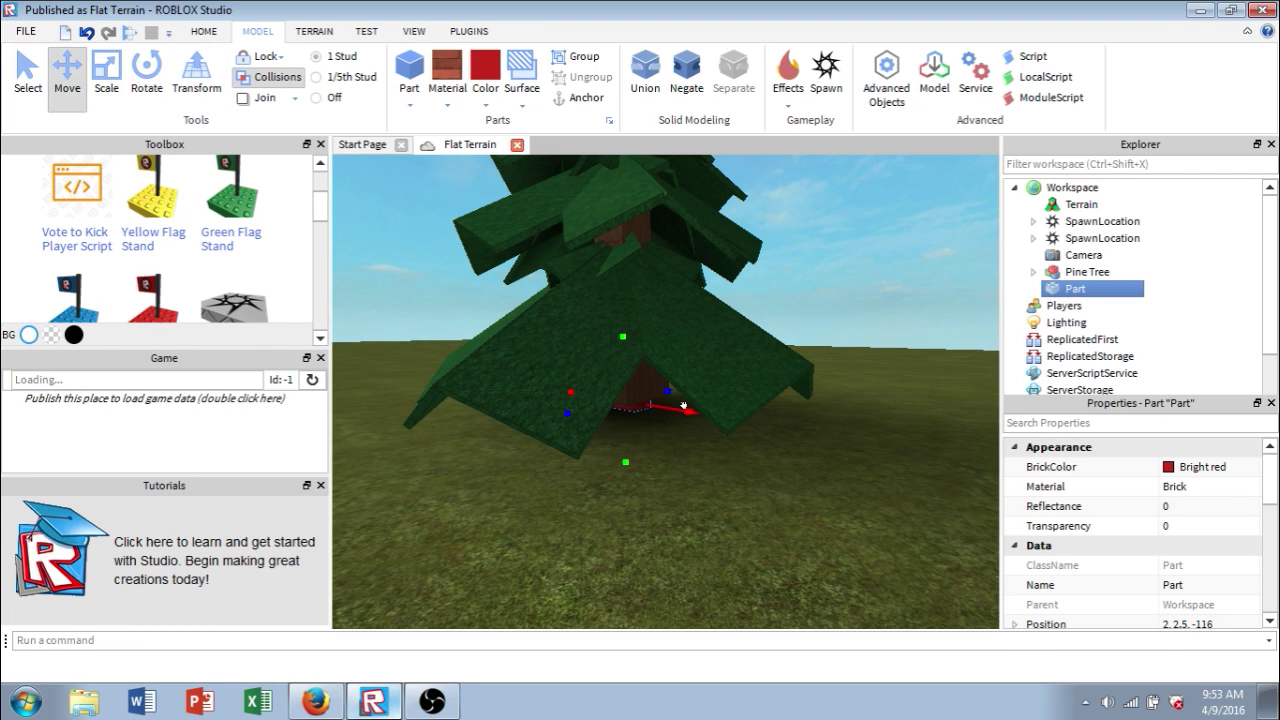
drag(684, 405, 916, 495)
drag(855, 434, 848, 488)
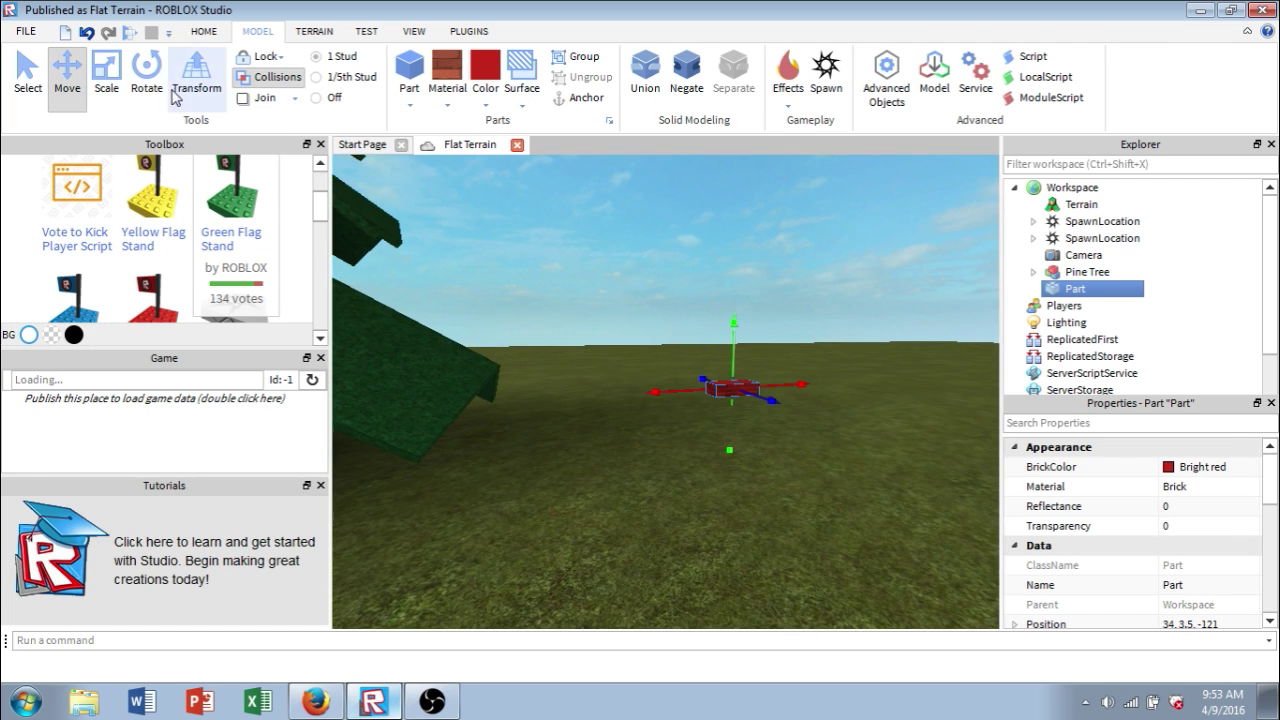
Scale the red brick Part along its length and height into a long, tall brick wall.
click(106, 80)
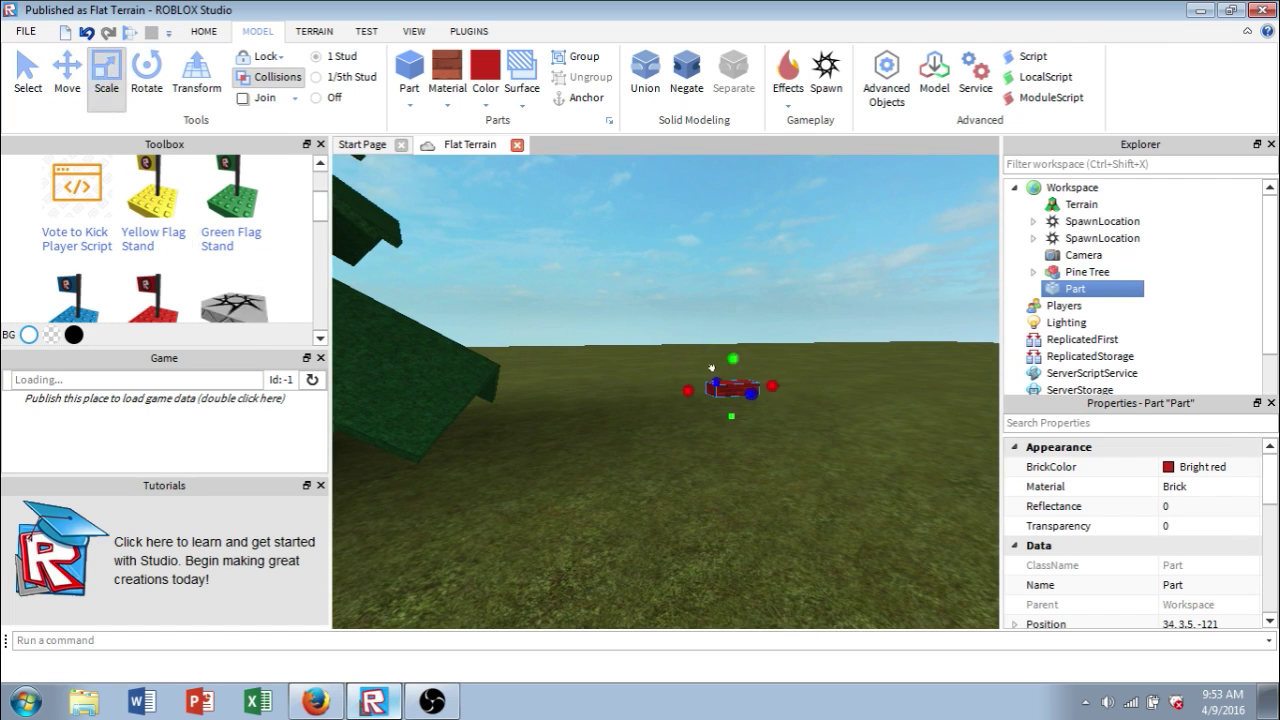
drag(751, 394, 862, 457)
drag(764, 358, 765, 284)
drag(887, 395, 838, 397)
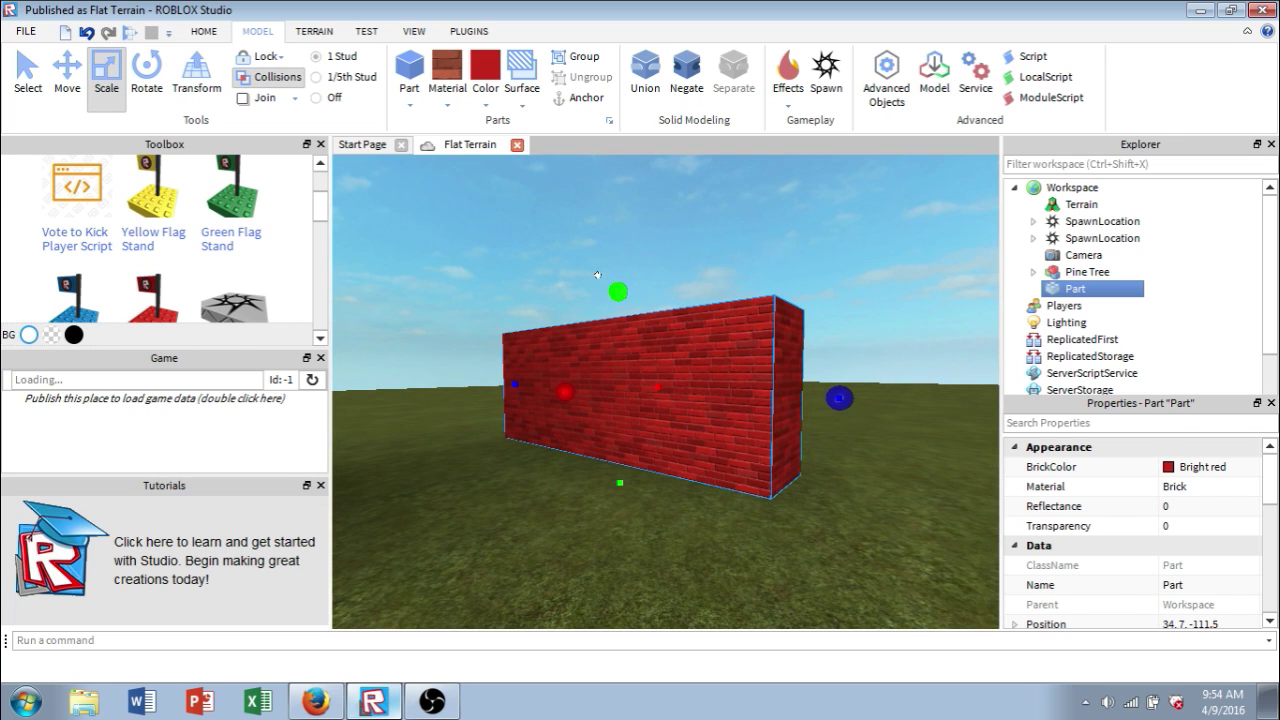
mouse_move(616, 289)
mouse_down()
mouse_move(610, 215)
mouse_move(617, 305)
mouse_up()
Activate the Rotate tool on the brick wall and try turning it about its vertical axis.
click(154, 89)
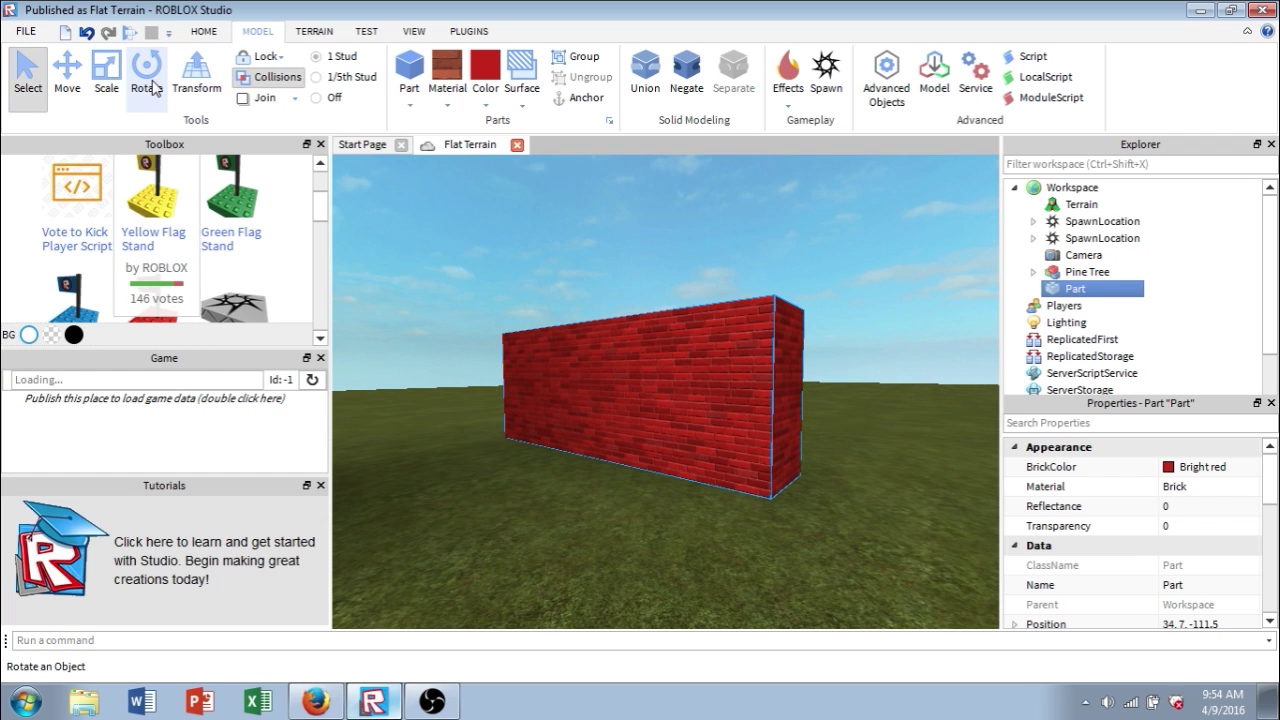
click(154, 89)
right_drag(418, 338, 378, 351)
drag(378, 350, 482, 408)
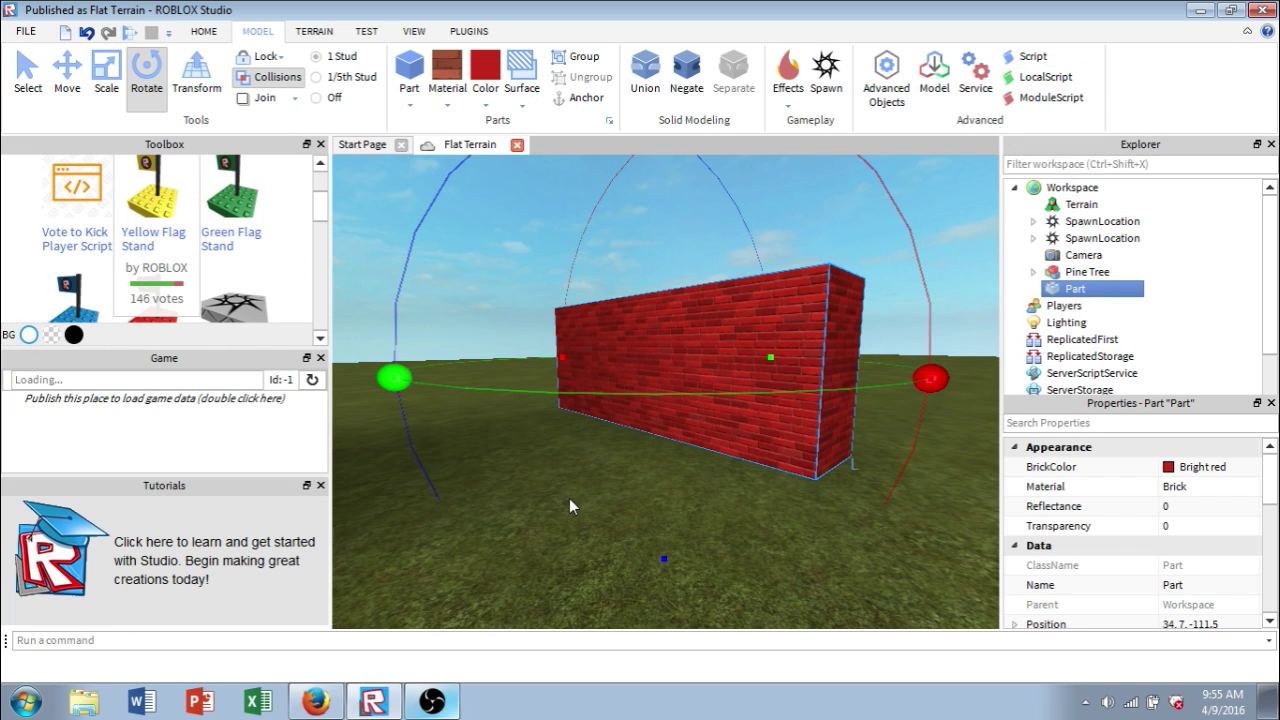
Grow a rounded grass mound on the flat ground in front of the Pine Tree with the terrain Grow tool.
click(322, 34)
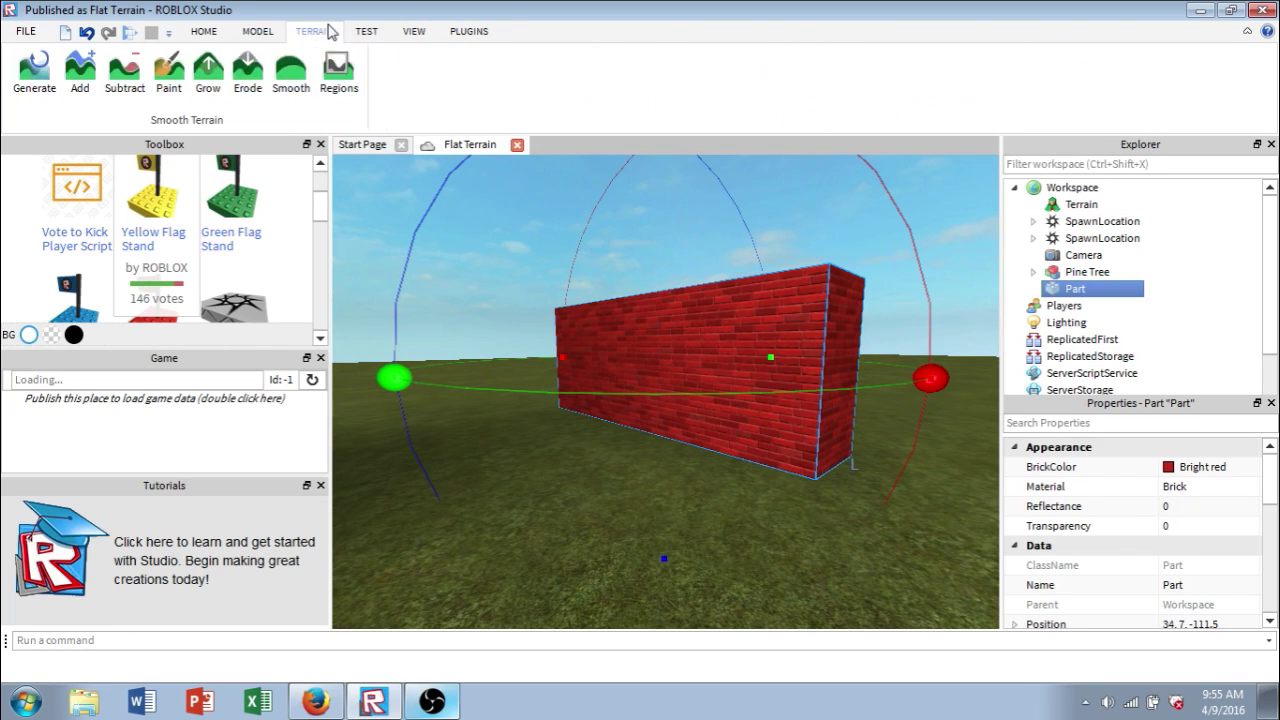
right_drag(603, 520, 603, 518)
scroll(598, 514, down, 5)
scroll(612, 471, down, 2)
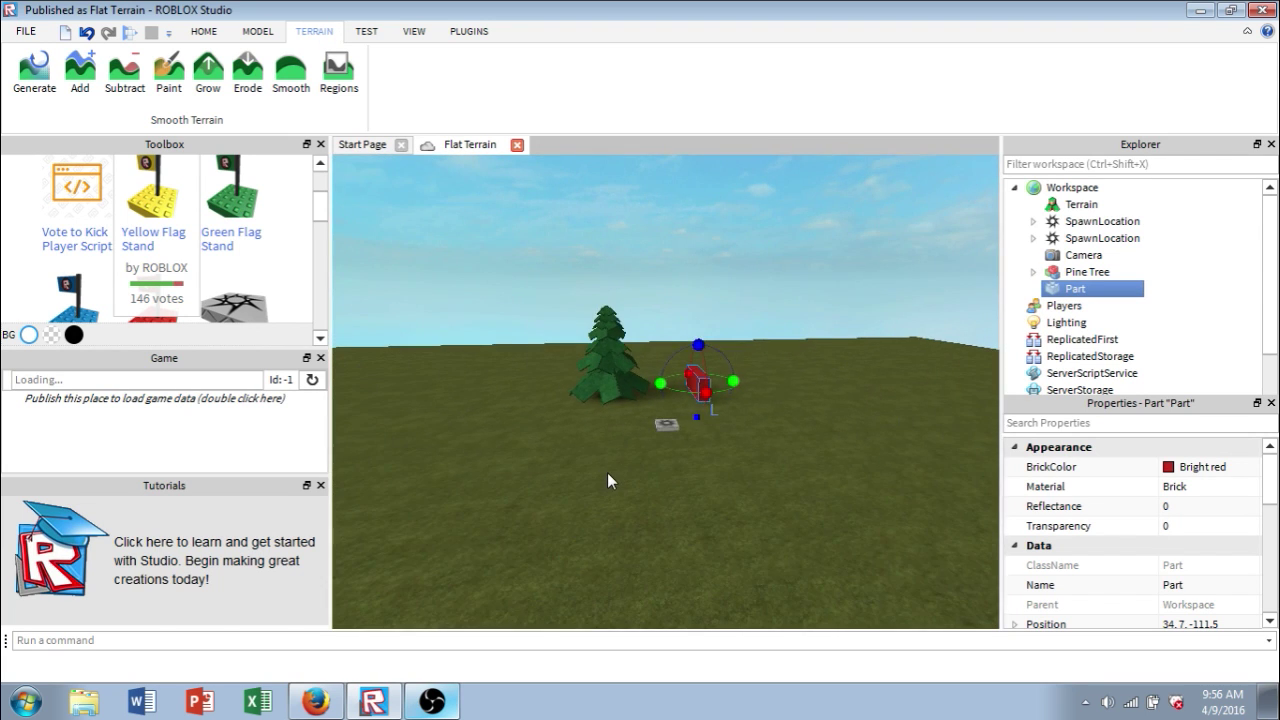
right_drag(607, 472, 600, 475)
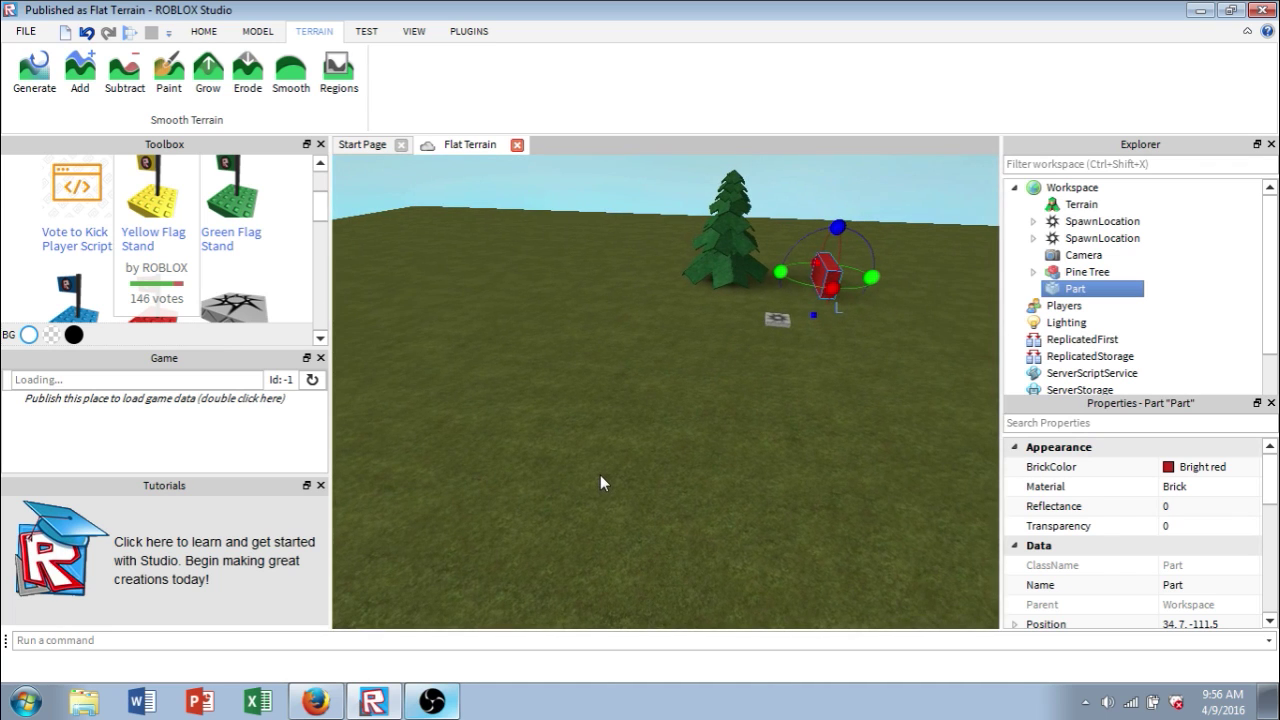
click(207, 75)
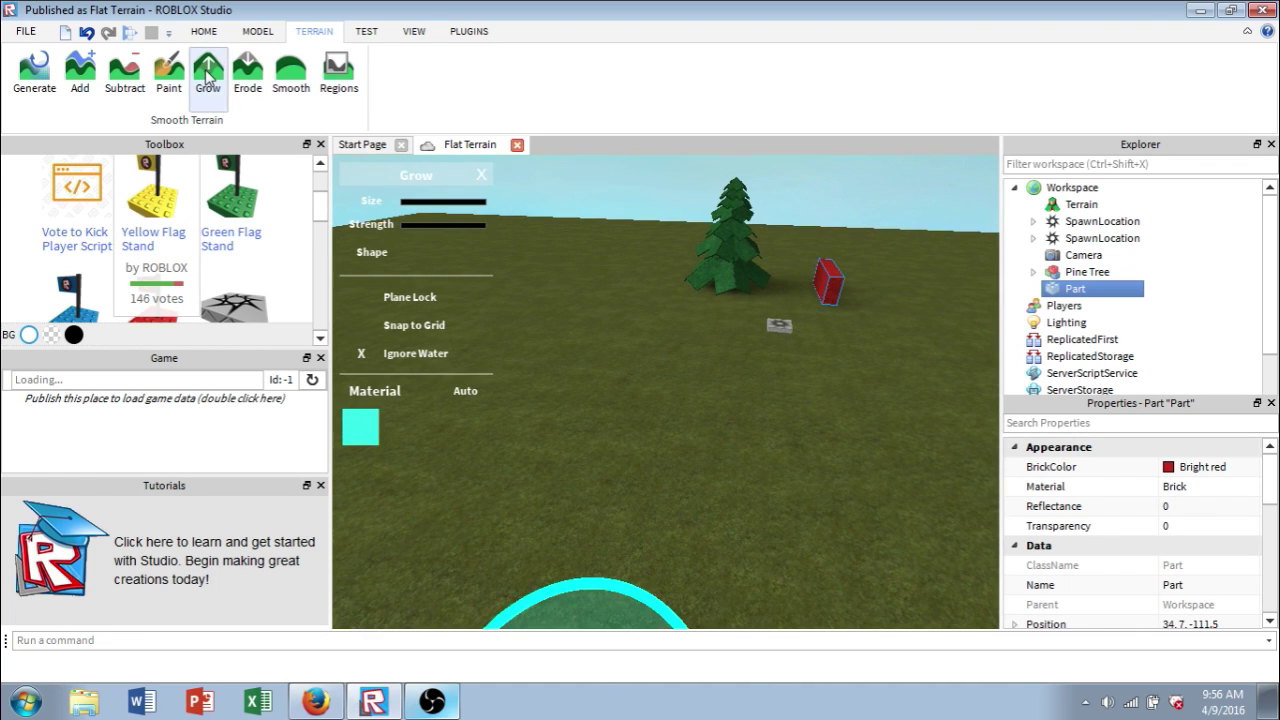
right_drag(665, 477, 664, 450)
mouse_move(768, 399)
mouse_down()
mouse_move(808, 371)
mouse_move(751, 423)
mouse_move(835, 432)
mouse_up()
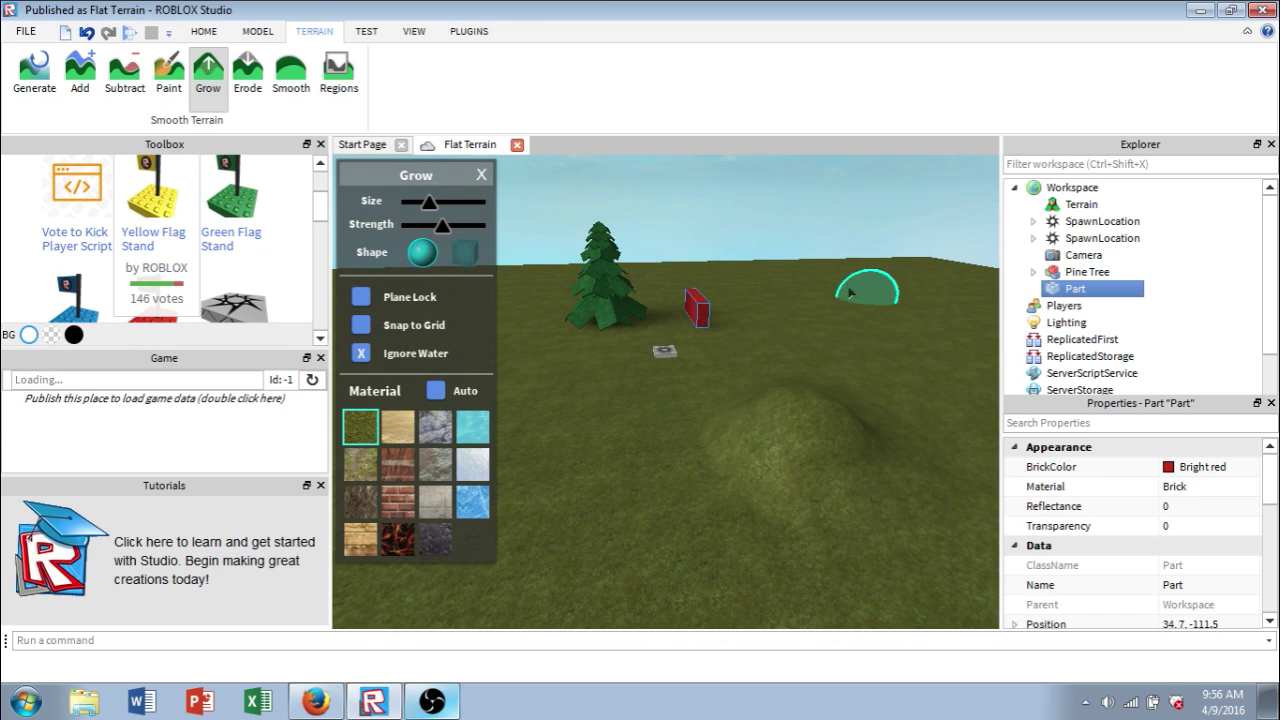
drag(852, 305, 855, 325)
Grow a smaller grass mound on the opposite side of the spawn pad and a grey rock mound behind it.
right_drag(640, 421, 640, 396)
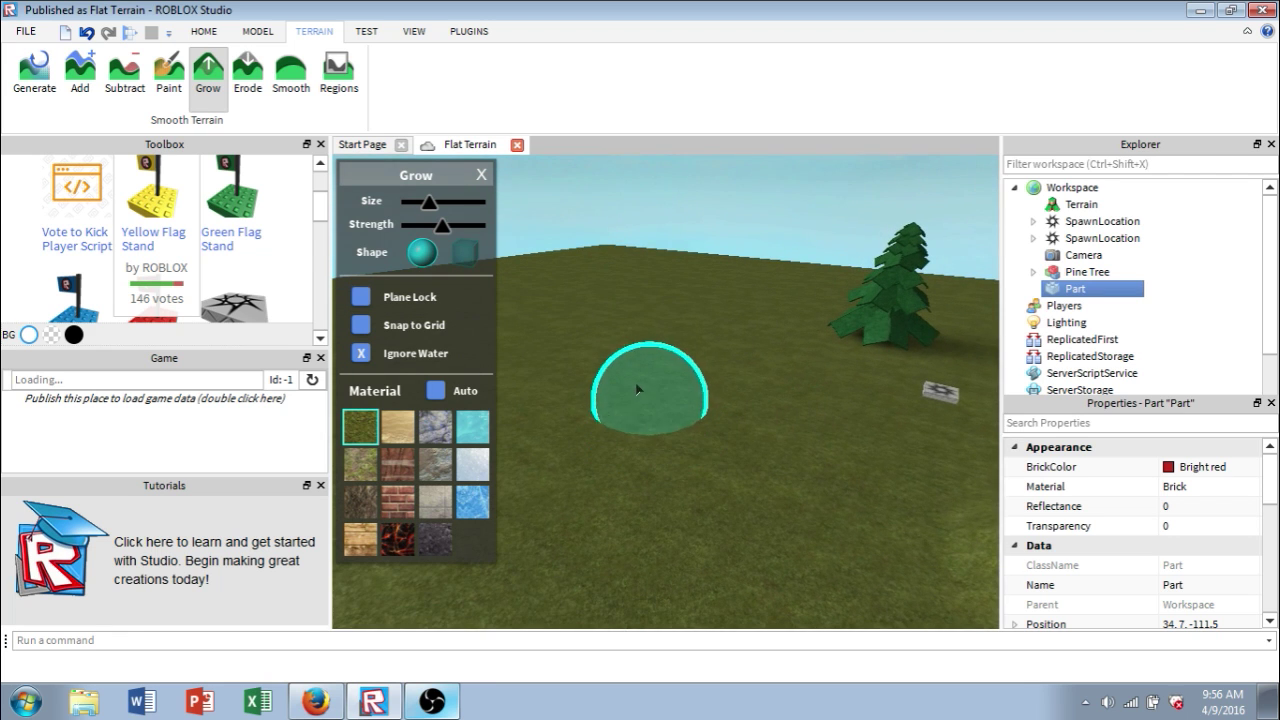
click(648, 369)
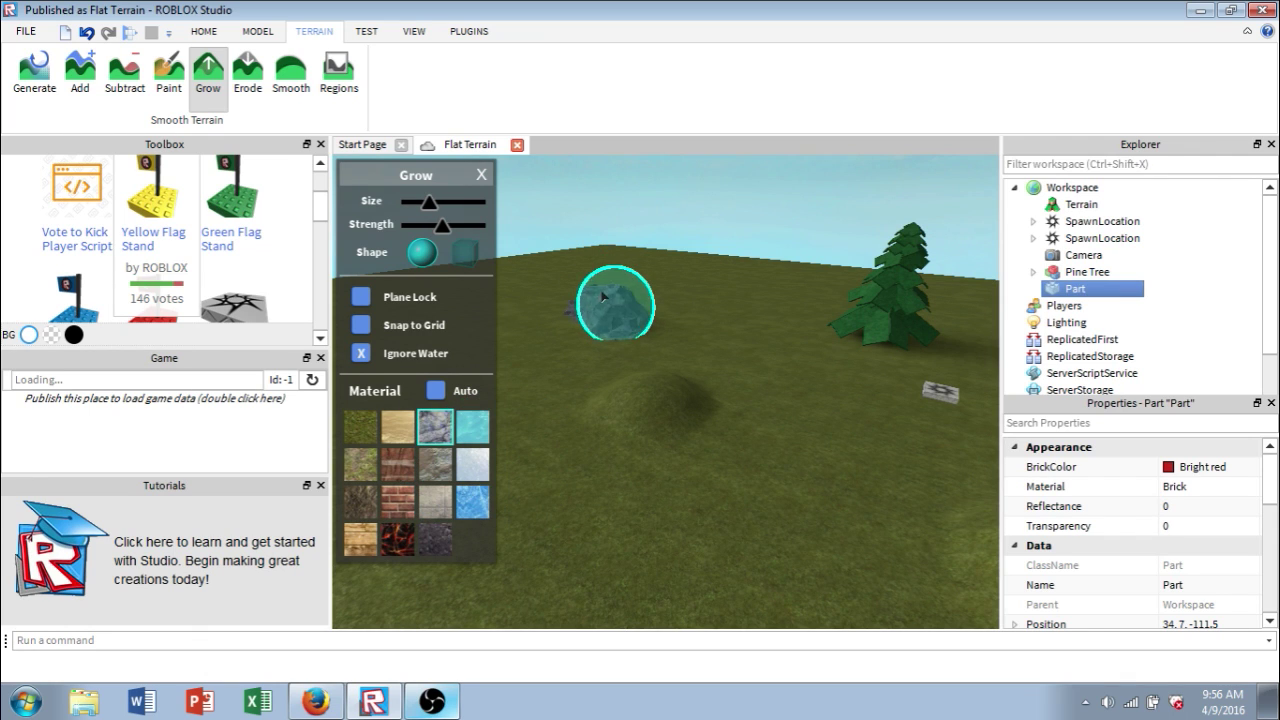
scroll(586, 299, up, 3)
right_drag(581, 298, 584, 299)
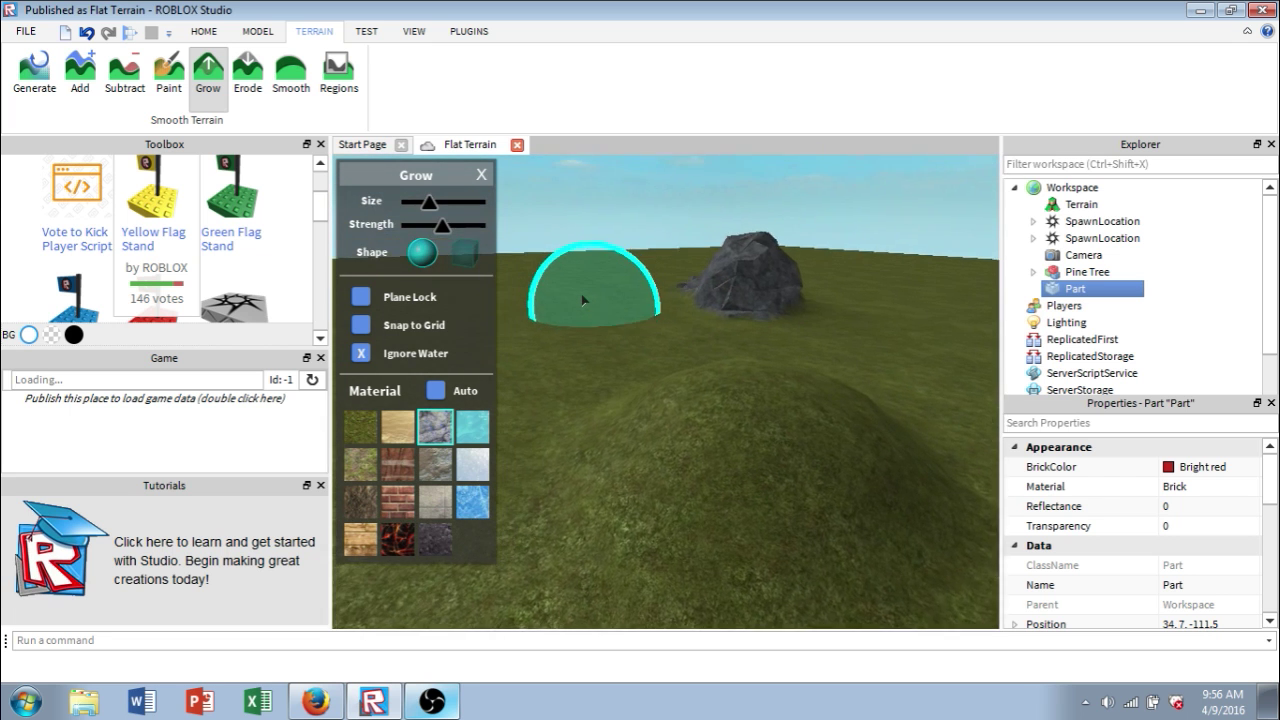
Try eroding the ground beside the smaller grass mound with the Erode tool and undo the erosion strokes.
right_drag(807, 332, 749, 338)
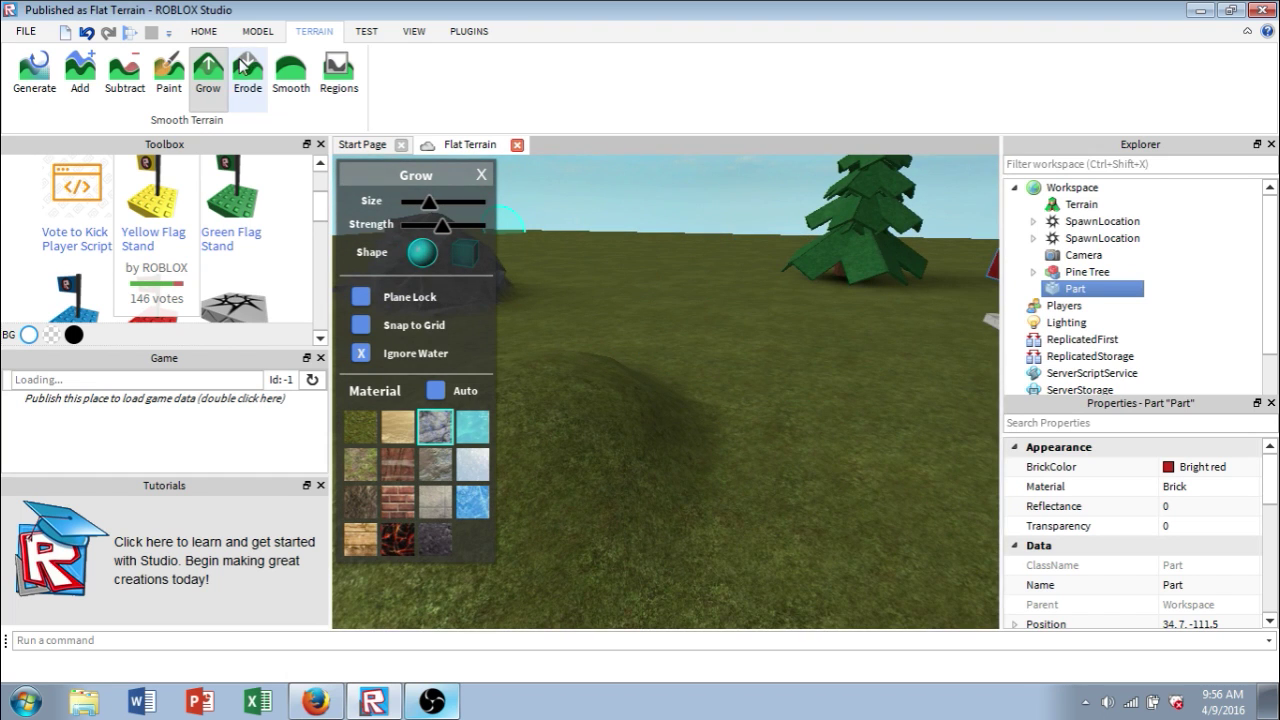
click(249, 90)
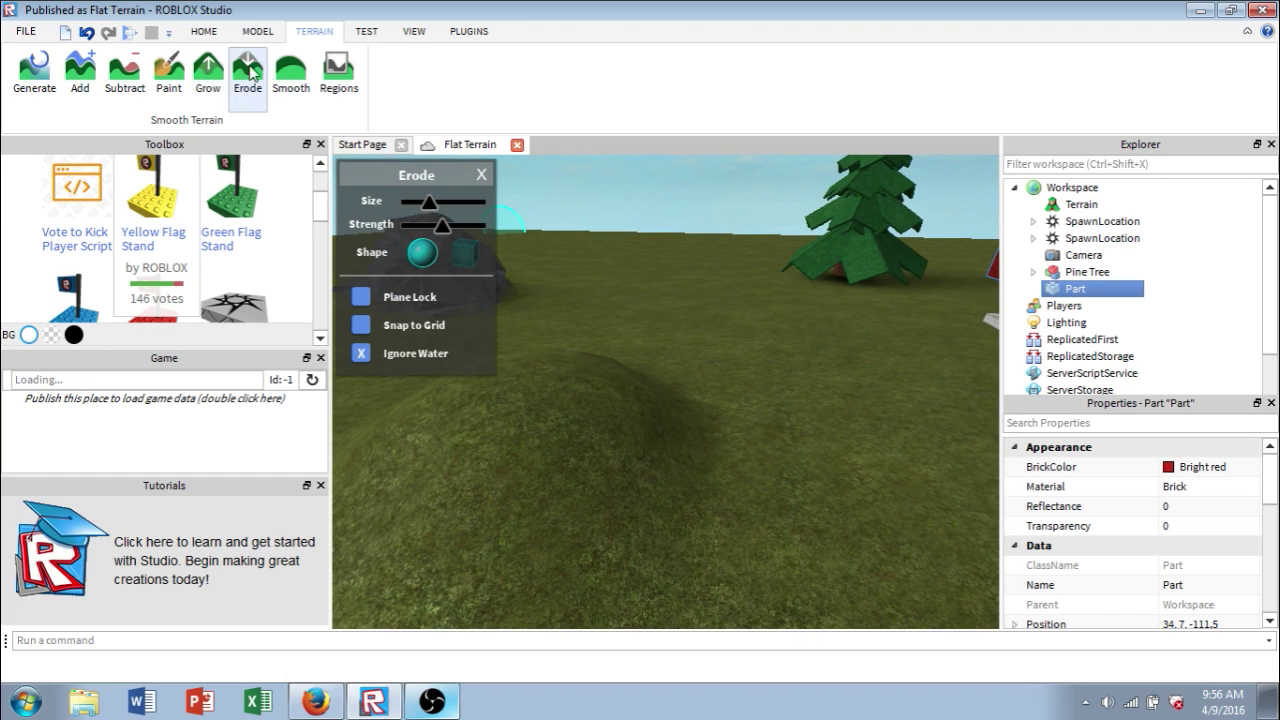
key(Escape)
click(541, 379)
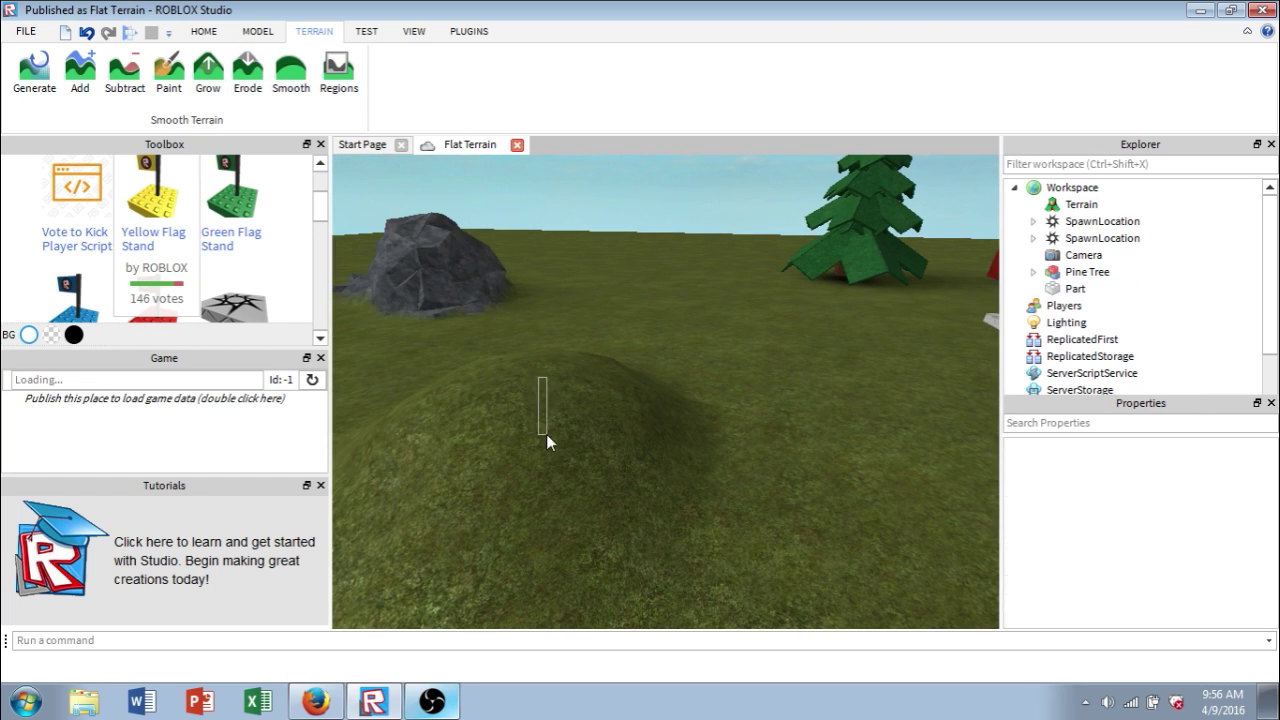
click(257, 72)
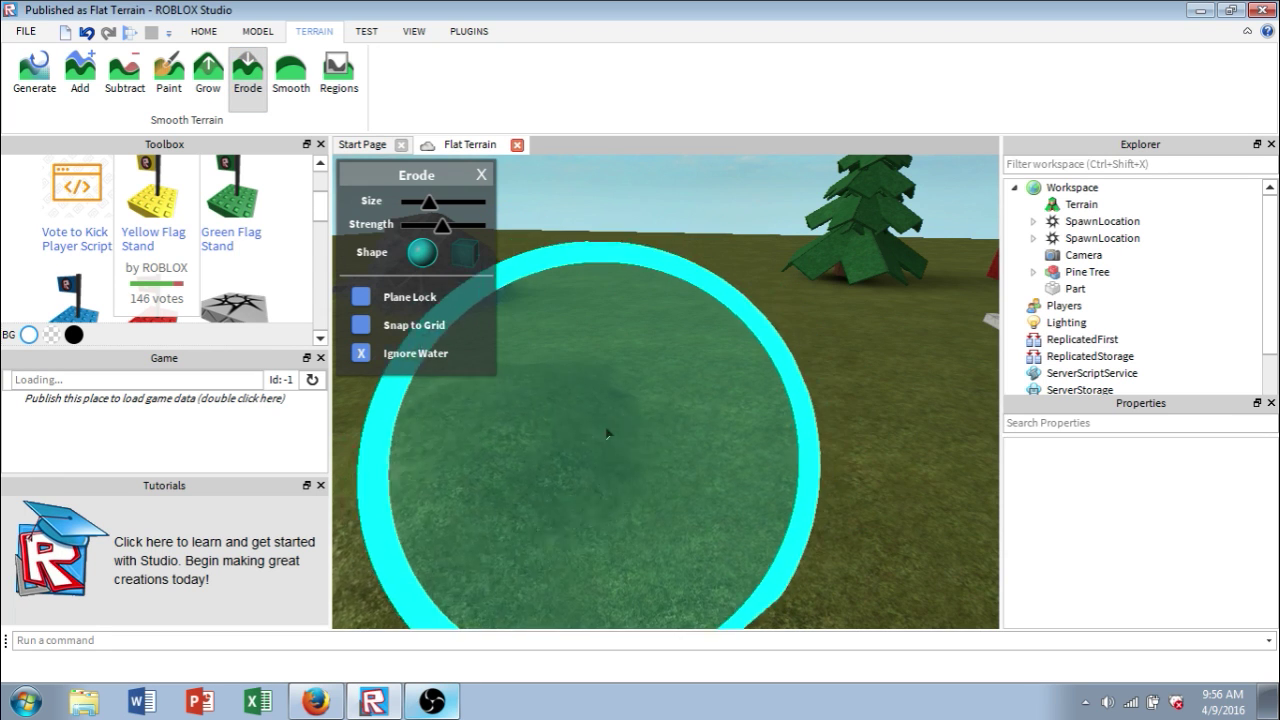
mouse_move(697, 407)
mouse_down()
mouse_move(715, 345)
mouse_move(770, 335)
mouse_move(843, 388)
mouse_up()
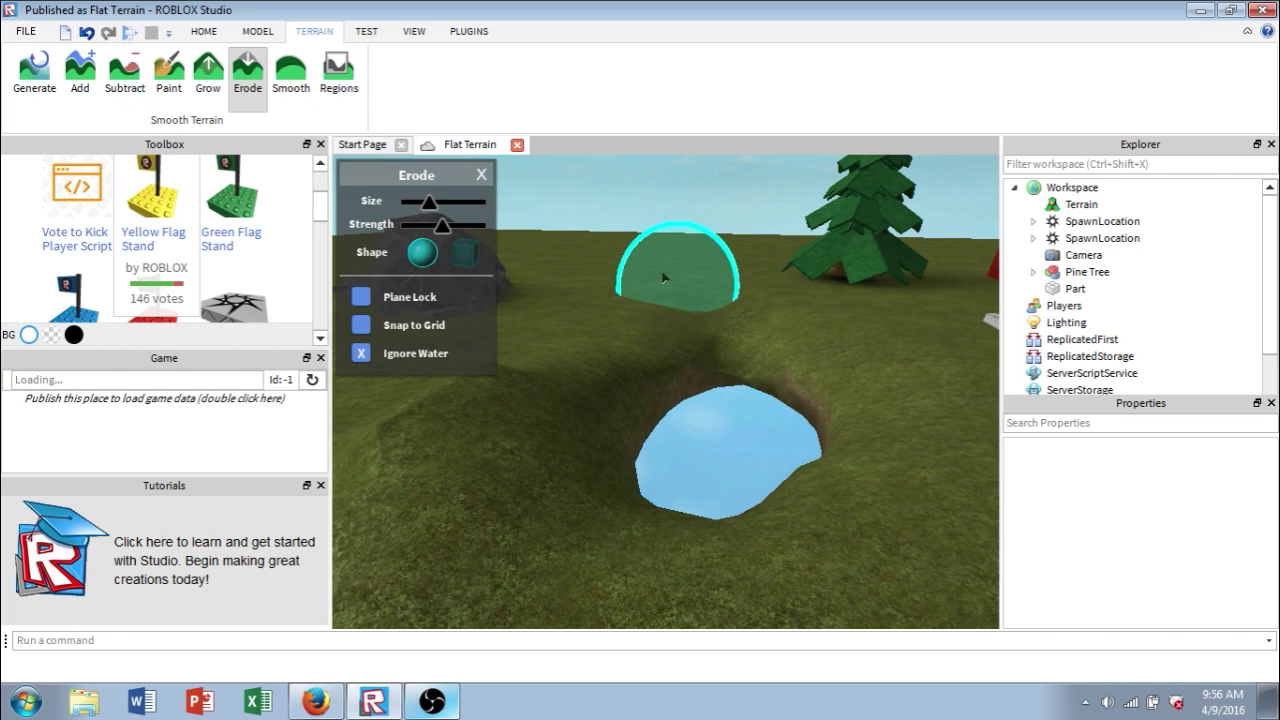
right_drag(663, 277, 664, 274)
mouse_move(663, 272)
mouse_down()
mouse_move(594, 243)
mouse_move(640, 247)
mouse_up()
key(ctrl+z)
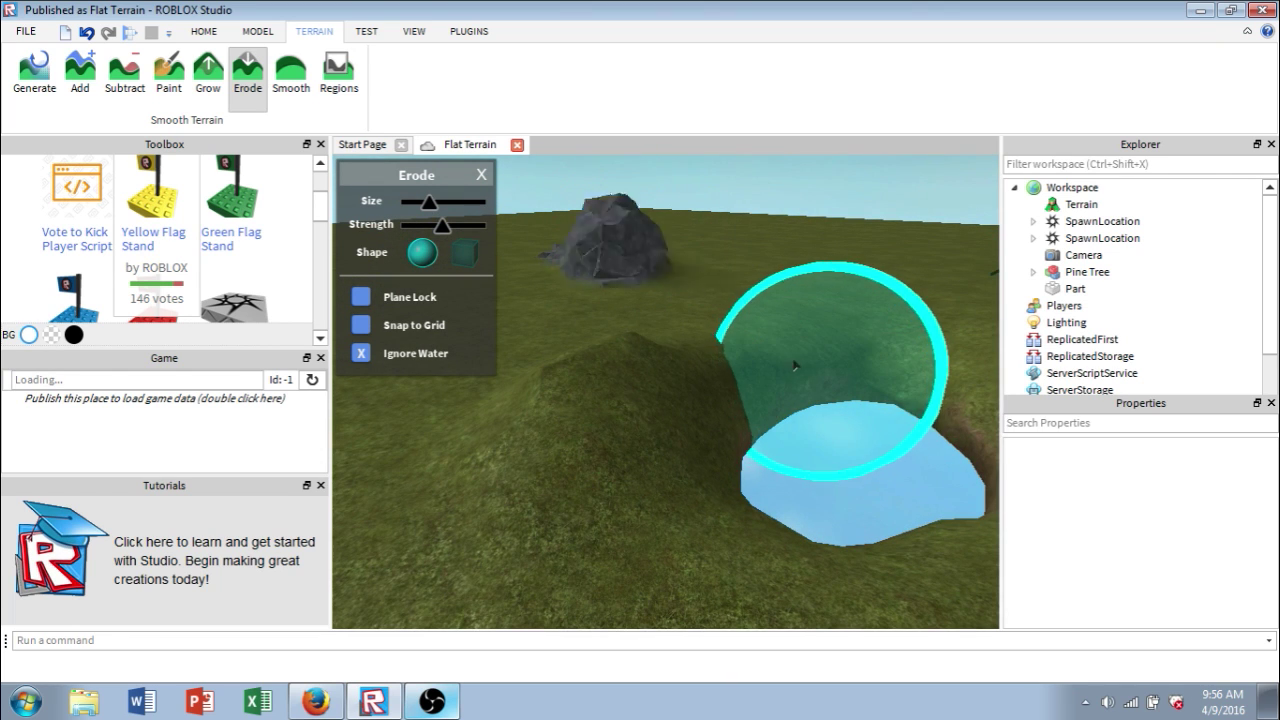
key(ctrl+z)
Erode a single round hole through the ground between the two grass mounds.
right_drag(772, 347, 813, 370)
scroll(806, 349, down, 5)
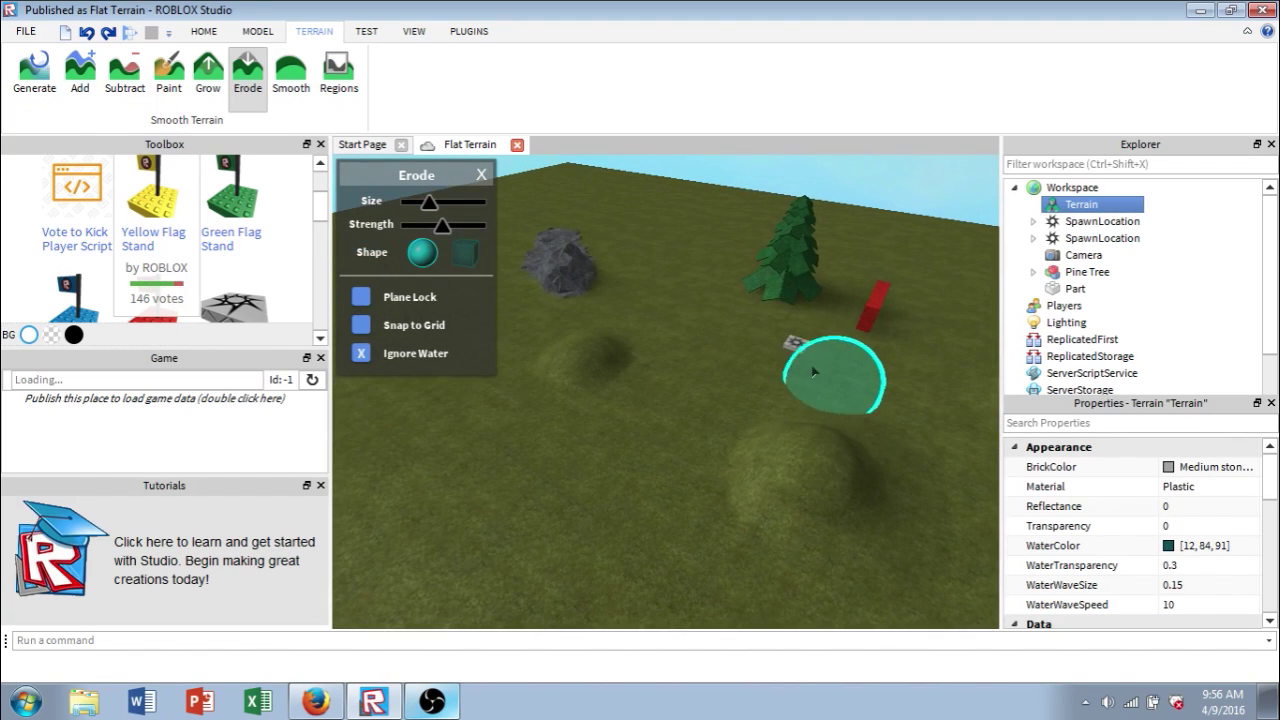
click(248, 72)
click(250, 70)
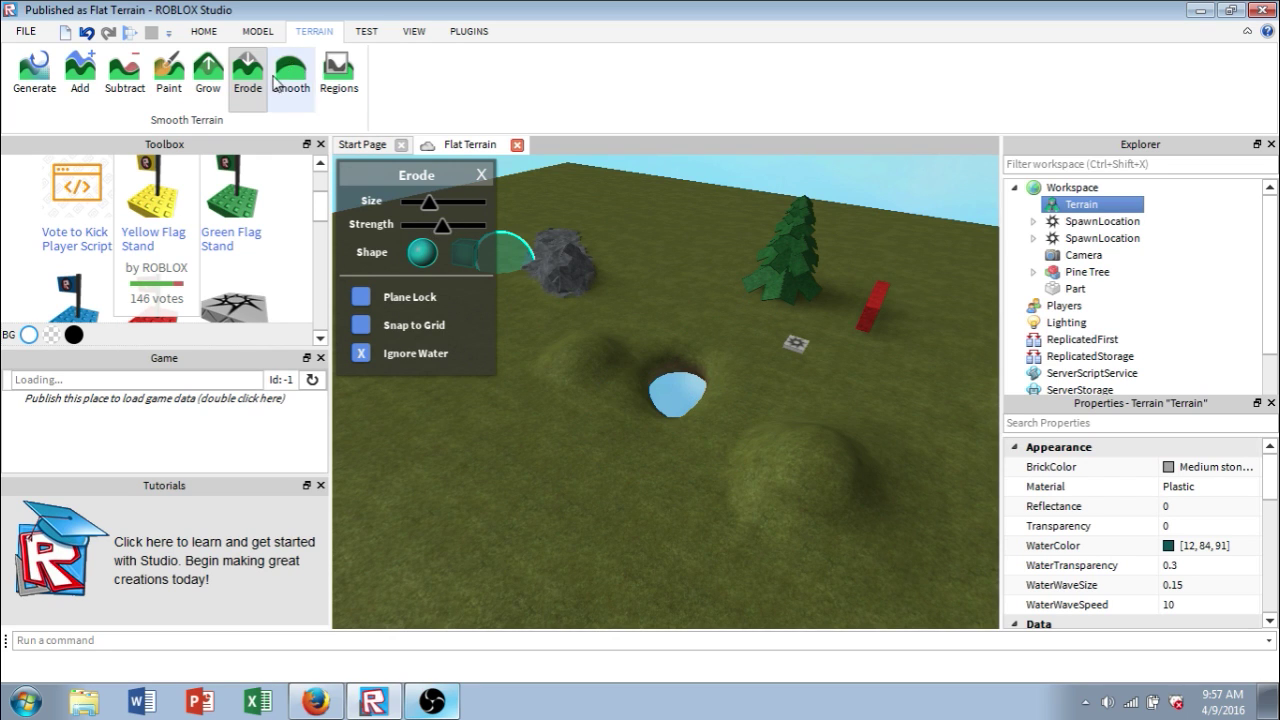
Paint brick material over both grass mounds, the rock, the area around the hole and the ground behind the Pine Tree.
click(169, 78)
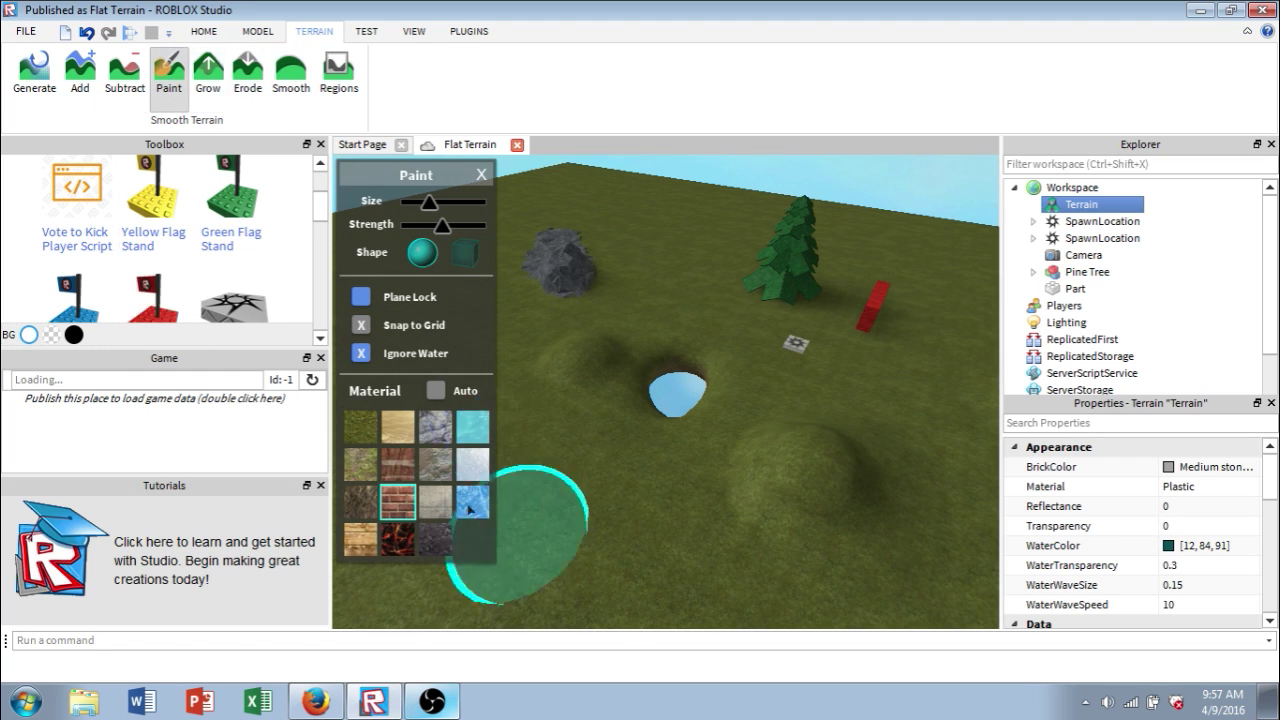
mouse_move(447, 463)
mouse_down()
mouse_move(547, 451)
mouse_move(713, 488)
mouse_move(618, 447)
mouse_move(545, 385)
mouse_move(535, 310)
mouse_move(659, 224)
mouse_move(929, 280)
mouse_up()
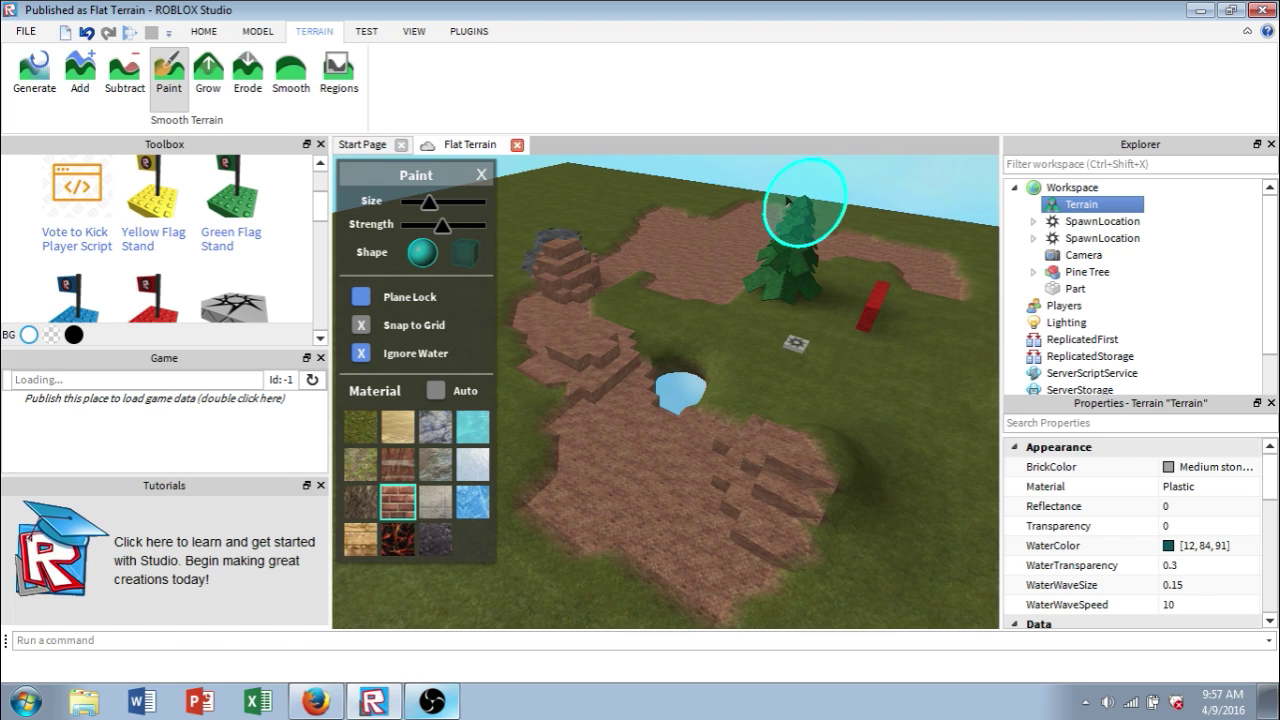
Play test the place by walking the character around the terrain and into the eroded hole, and stop the test.
click(367, 31)
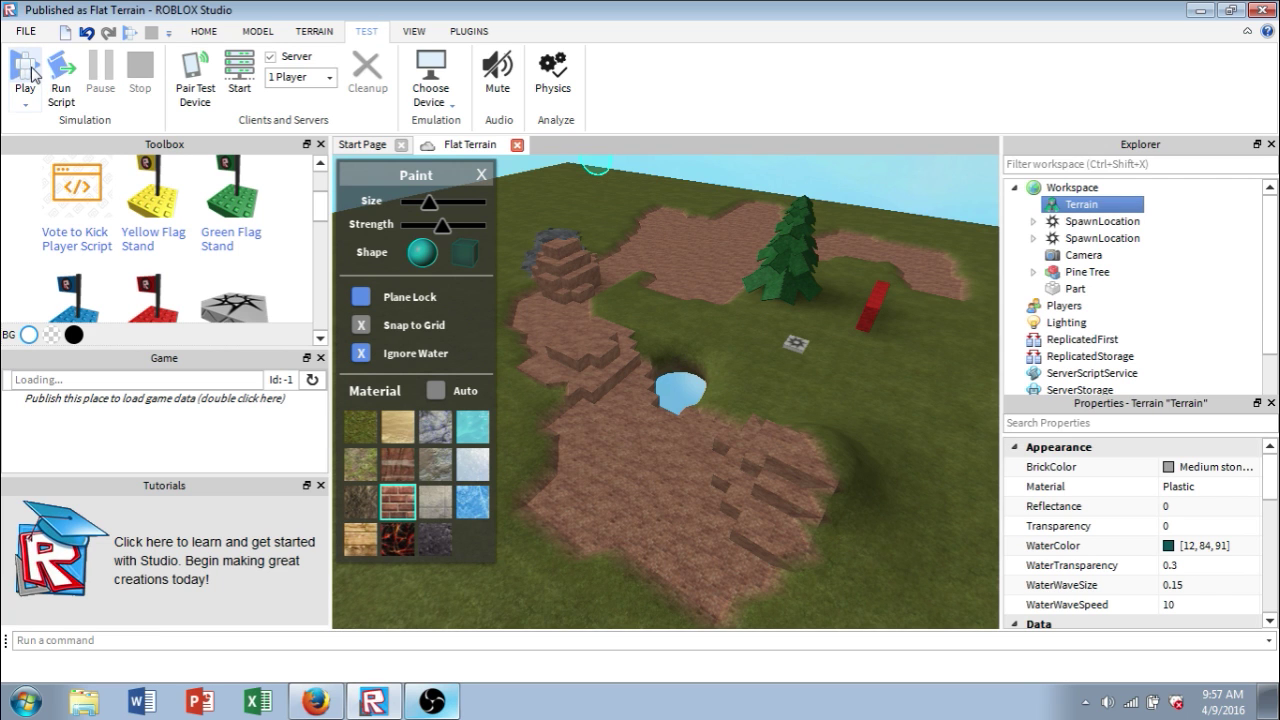
key(F5)
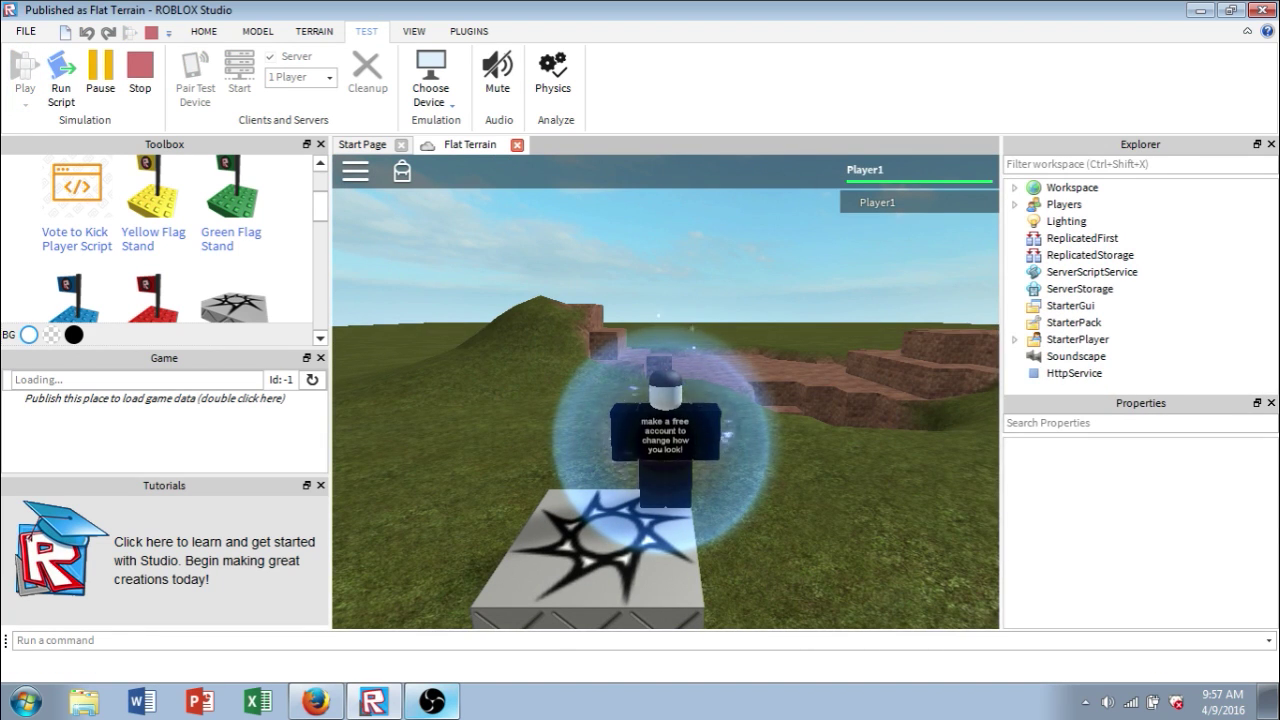
key(w)
key(a)
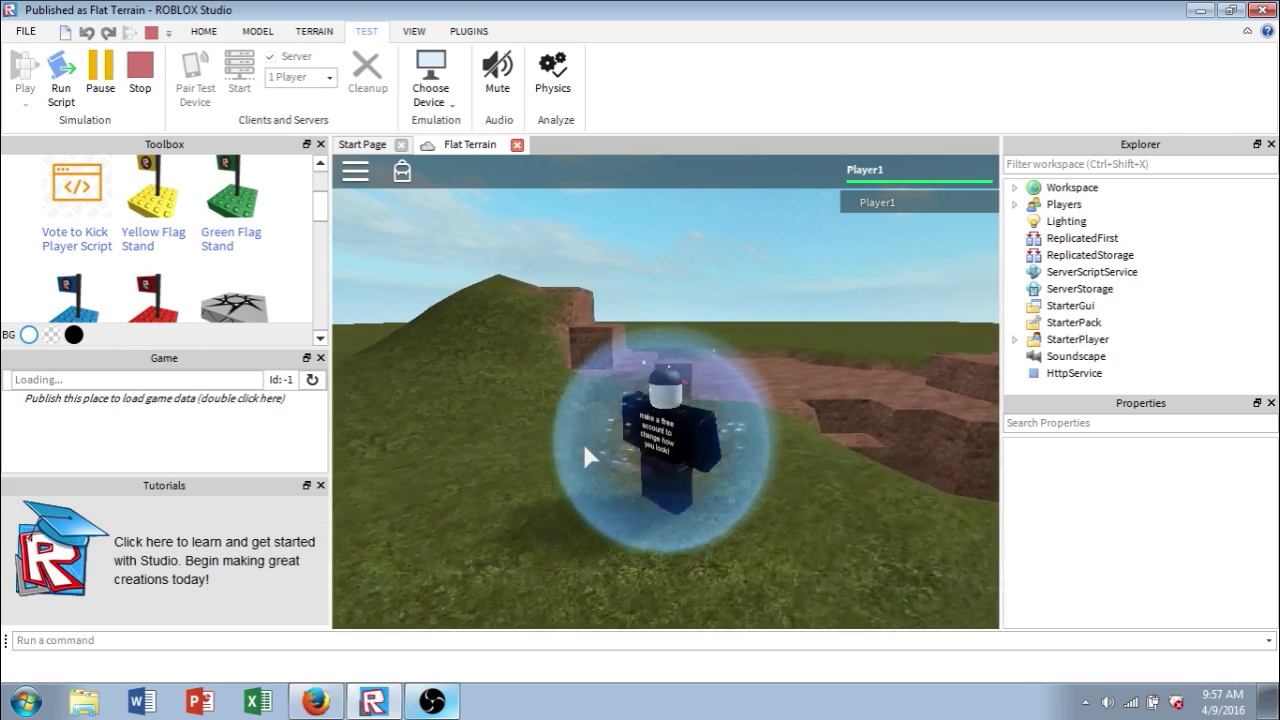
key(d)
key(s)
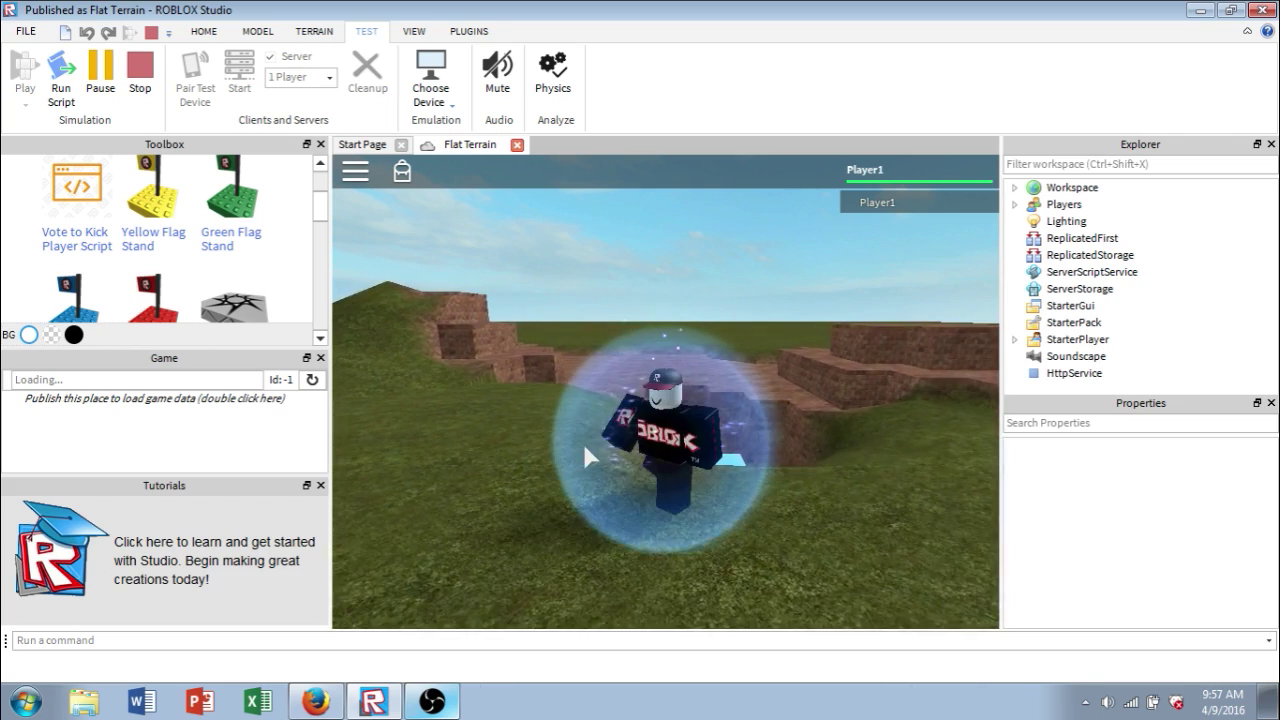
key(a)
right_drag(627, 347, 627, 347)
key(w)
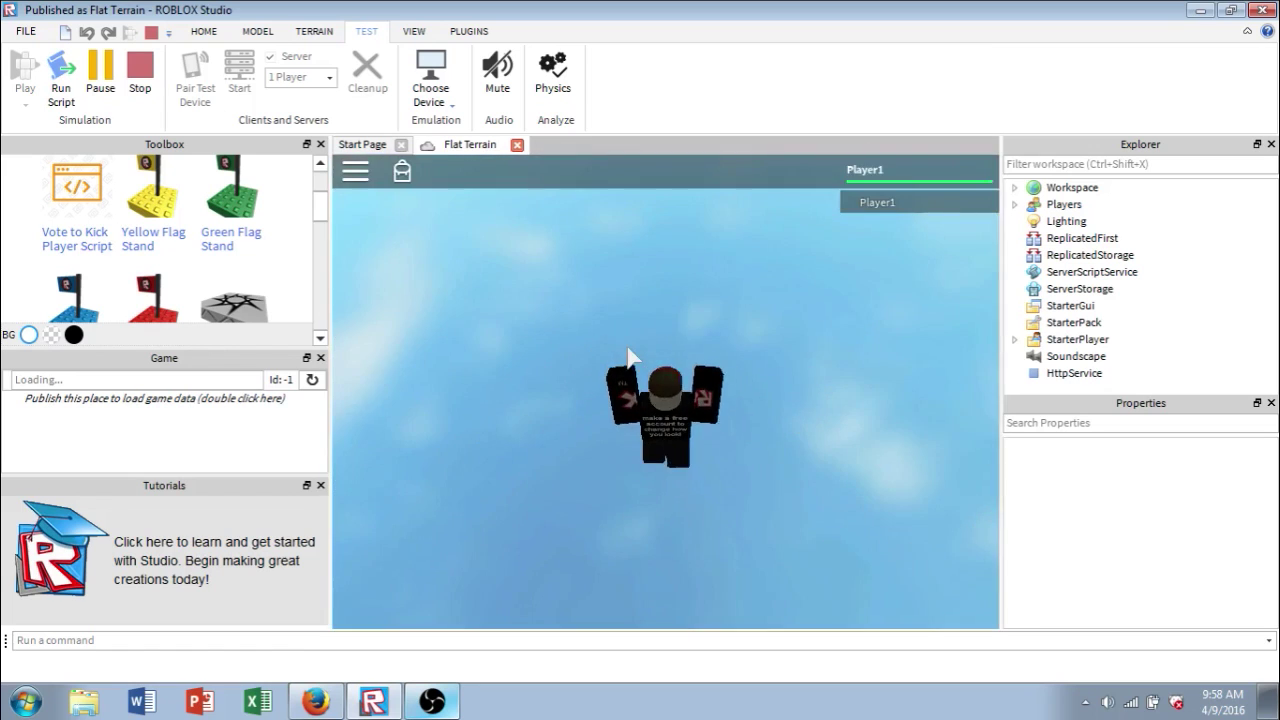
key(shift+F5)
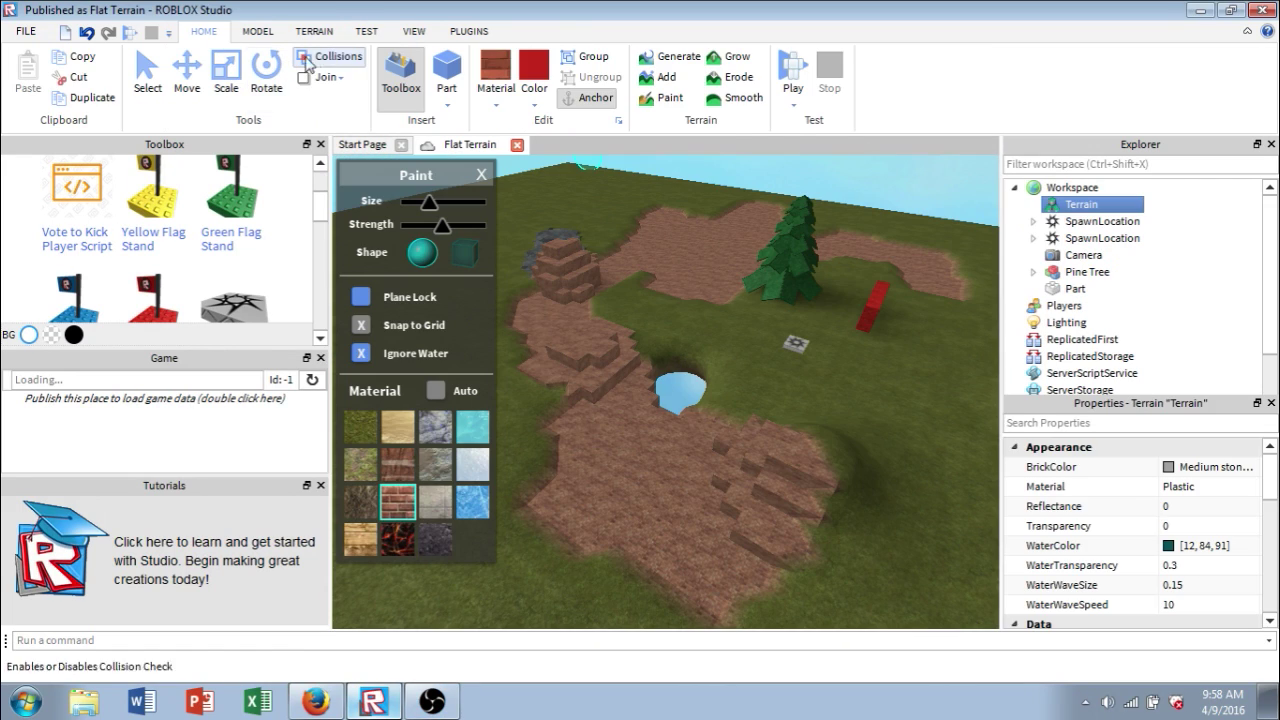